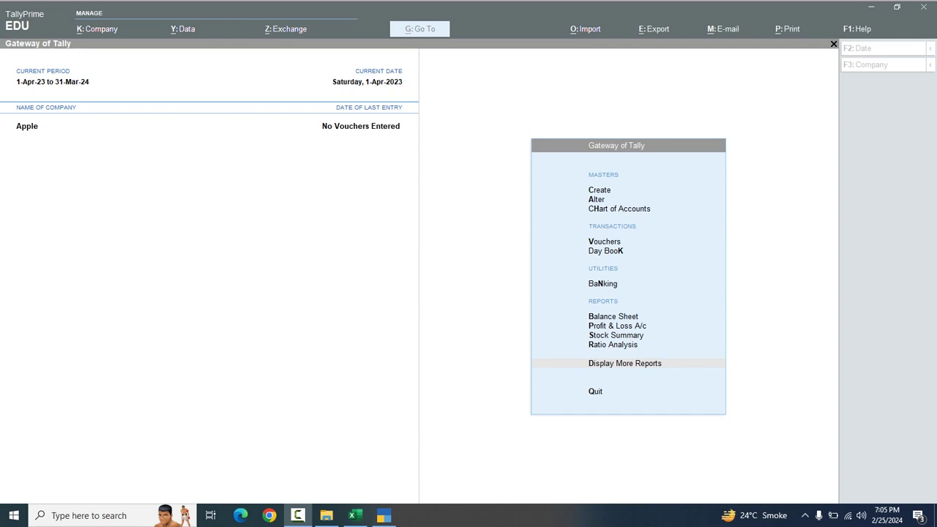
# Switch to the Excel bank reconciliation workbook and compare the cash book receipts and payments with the bank statement debits and credits.
pyautogui.click(355, 516)
pyautogui.click(316, 251)
pyautogui.click(359, 335)
pyautogui.moveTo(29, 167); pyautogui.dragTo(273, 306)
pyautogui.moveTo(169, 166); pyautogui.dragTo(170, 293)
pyautogui.moveTo(52, 167); pyautogui.dragTo(51, 321)
pyautogui.click(315, 152)
pyautogui.moveTo(315, 152); pyautogui.dragTo(316, 307)
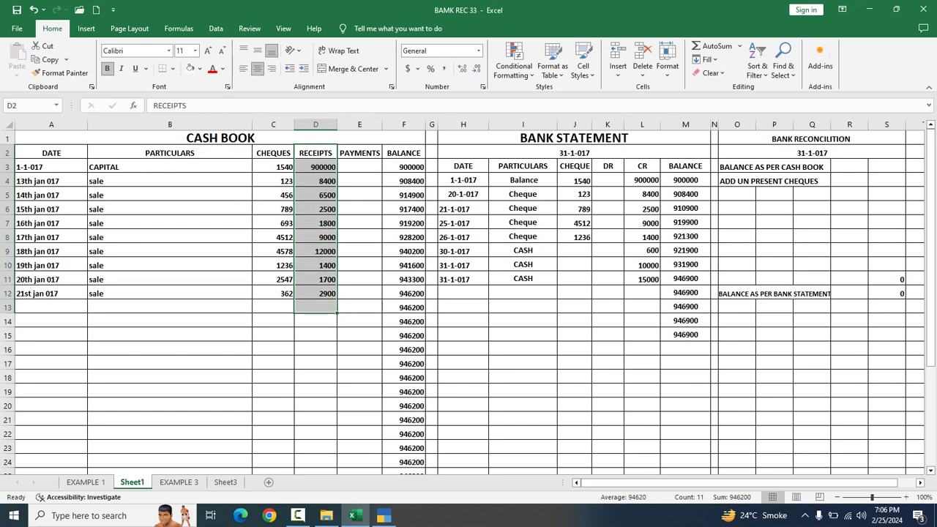
pyautogui.moveTo(642, 166); pyautogui.dragTo(642, 292)
pyautogui.moveTo(359, 153); pyautogui.dragTo(360, 279)
pyautogui.moveTo(608, 166); pyautogui.dragTo(607, 278)
pyautogui.click(315, 208)
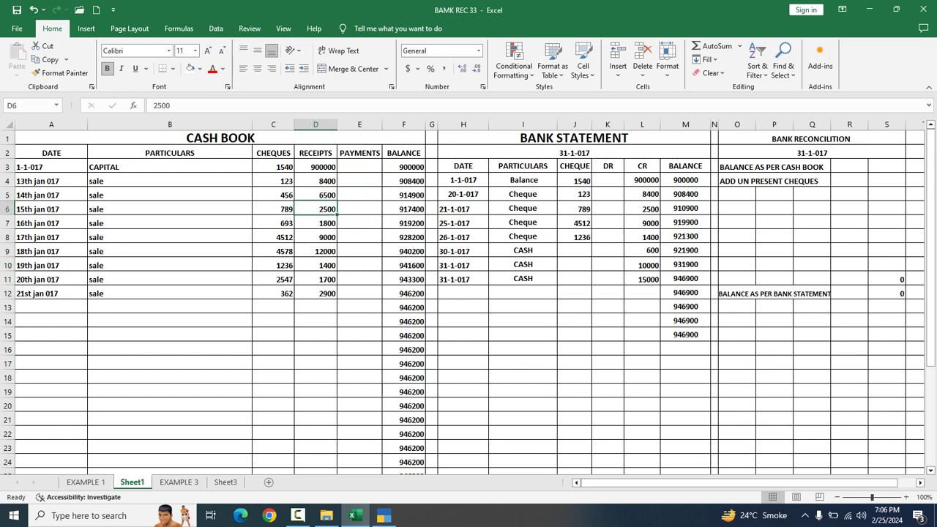
pyautogui.moveTo(315, 166); pyautogui.dragTo(316, 237)
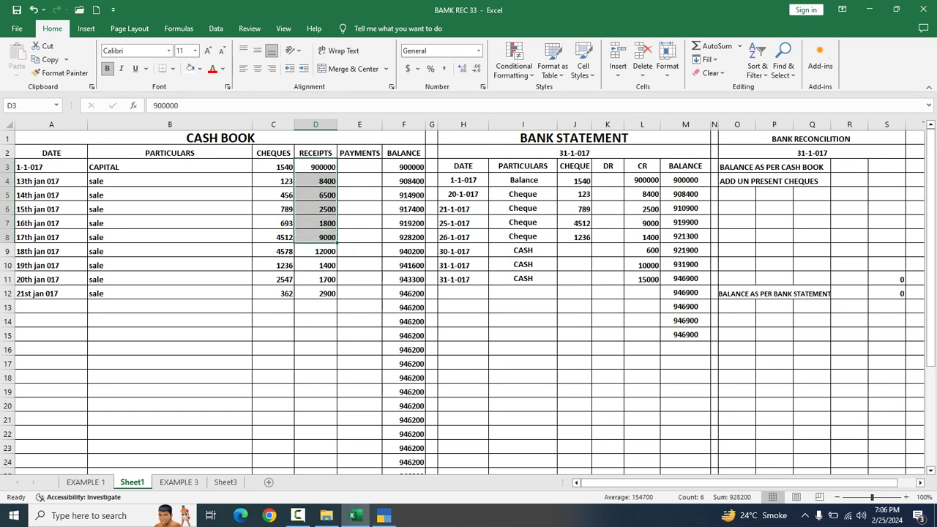
pyautogui.click(273, 334)
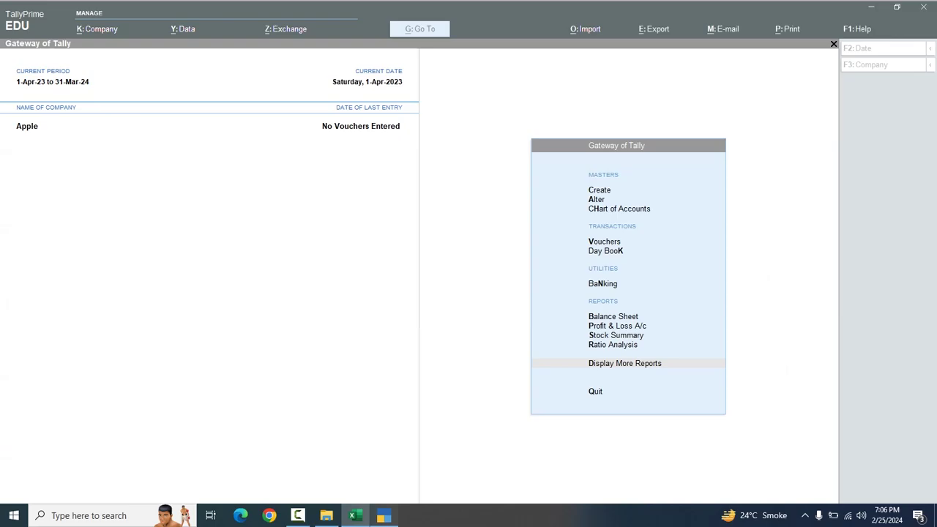
# Switch to TallyPrime and start a receipt voucher for MCB BANK, with Capital as the particulars and an amount of 900000.
pyautogui.click(384, 515)
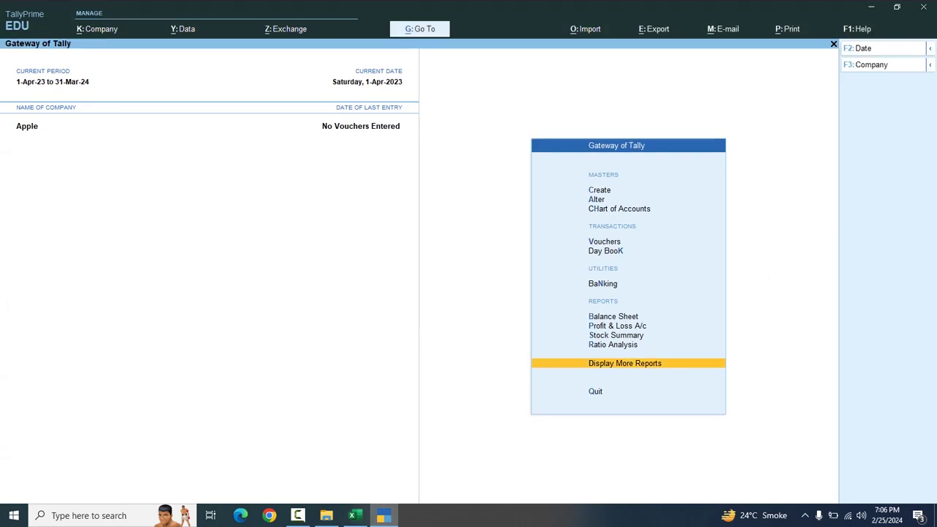
pyautogui.press('v')
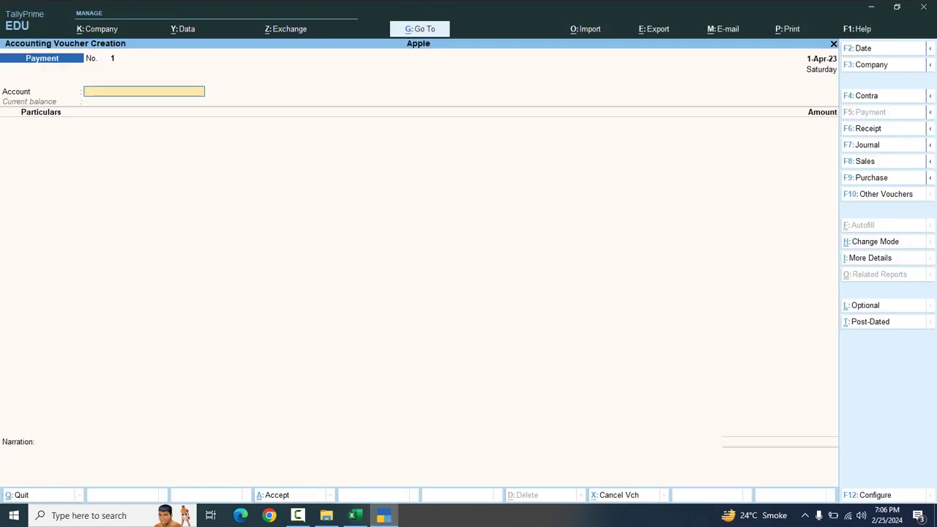
pyautogui.press('F6')
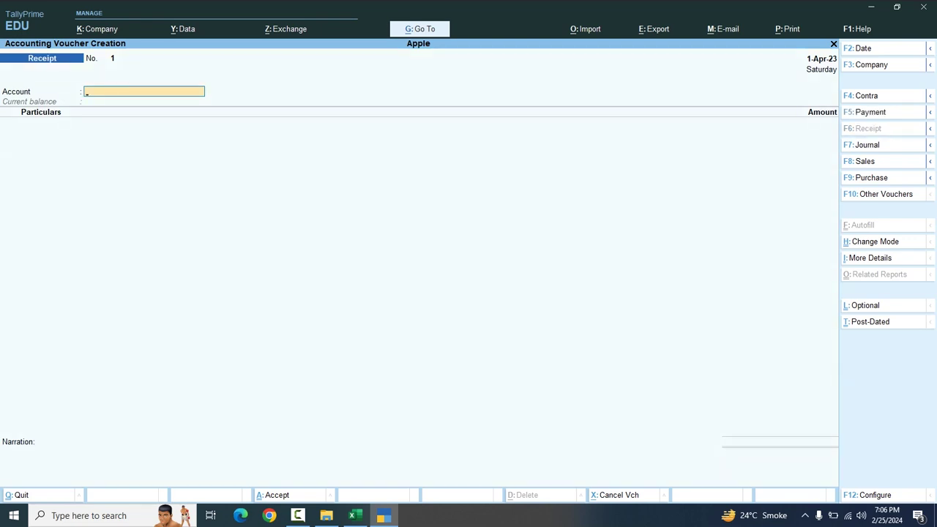
pyautogui.write('B')
pyautogui.press('Return')
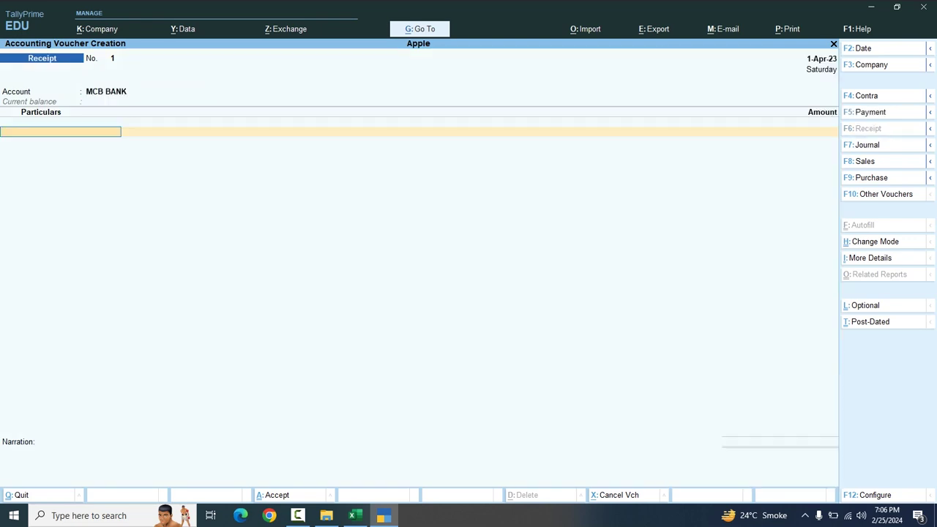
pyautogui.write('C')
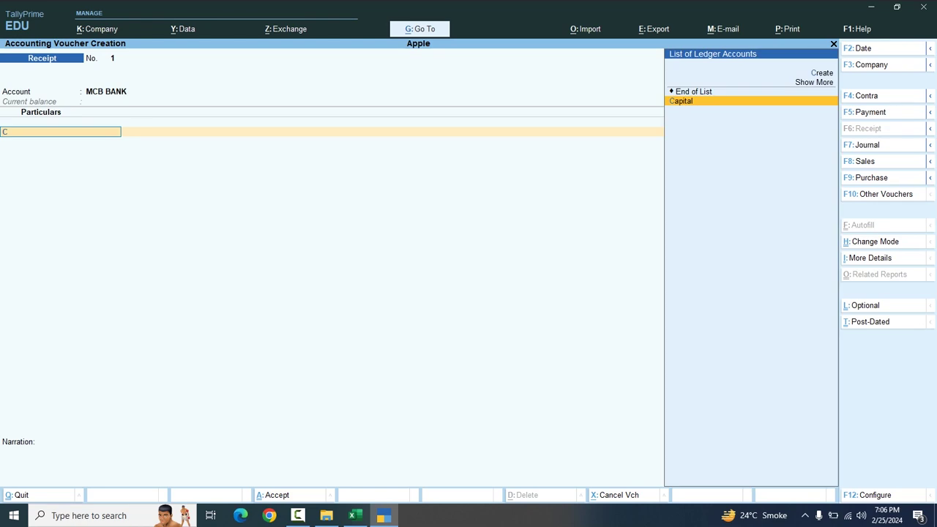
pyautogui.press('Return')
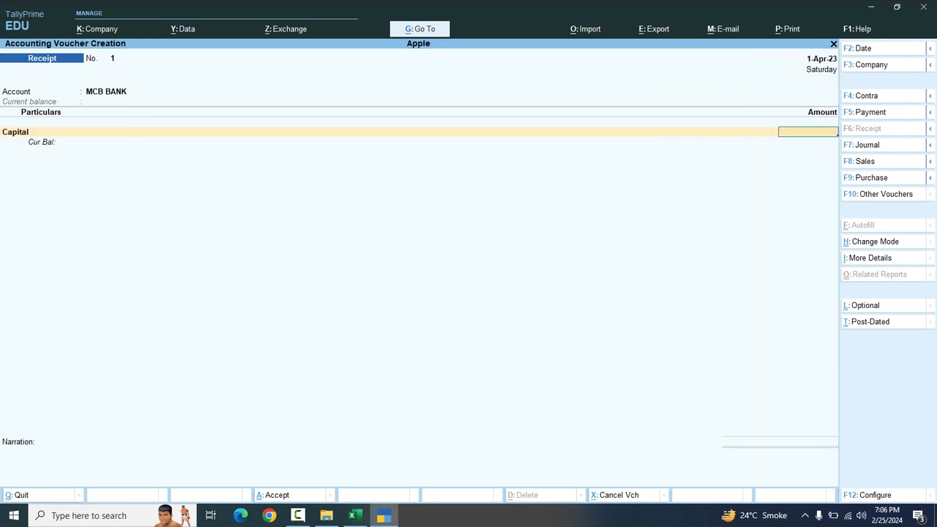
pyautogui.write('900000')
pyautogui.press('Return')
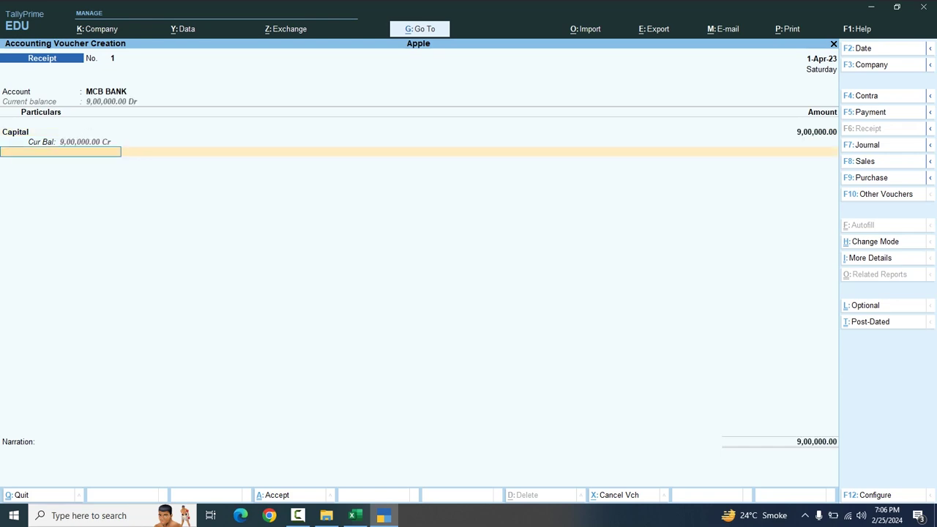
# Allocate the capital receipt as Cheque/DD with instrument number 1540, leave the narration blank, and save the voucher.
pyautogui.press('Return')
pyautogui.press('Return')
pyautogui.press('Return')
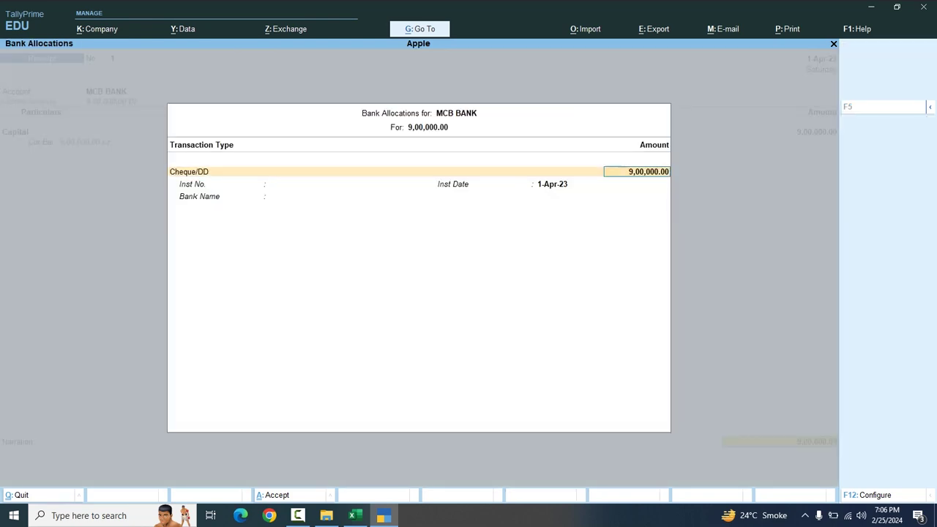
pyautogui.press('Return')
pyautogui.write('1540')
pyautogui.press('Return')
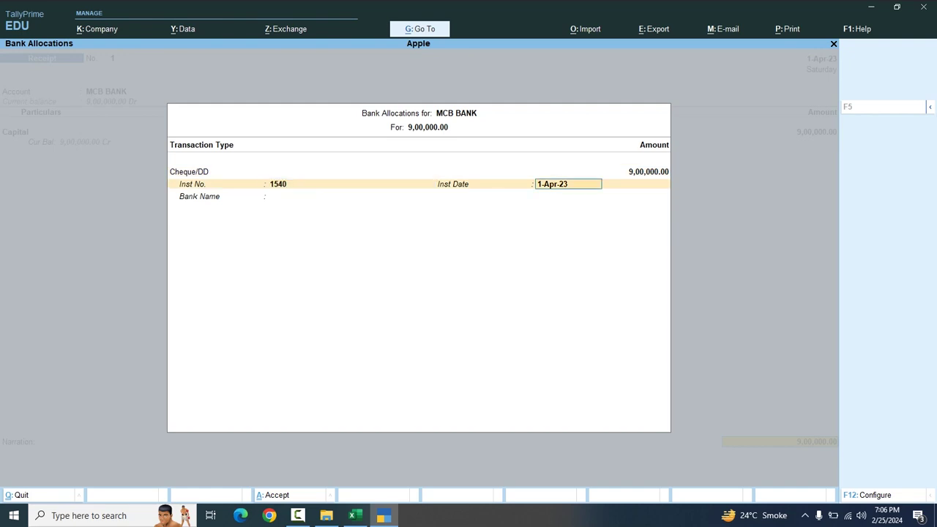
pyautogui.press('Return')
pyautogui.press('Return')
pyautogui.press('Return')
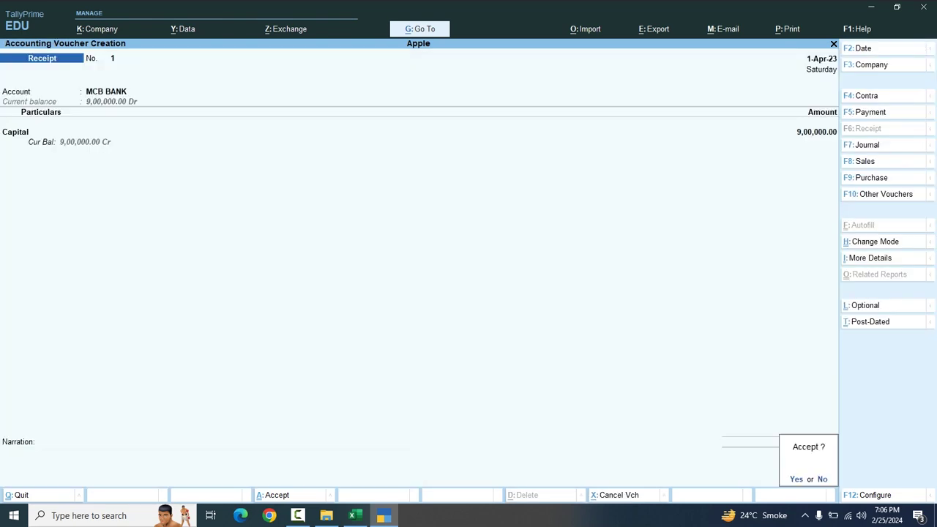
pyautogui.press('Return')
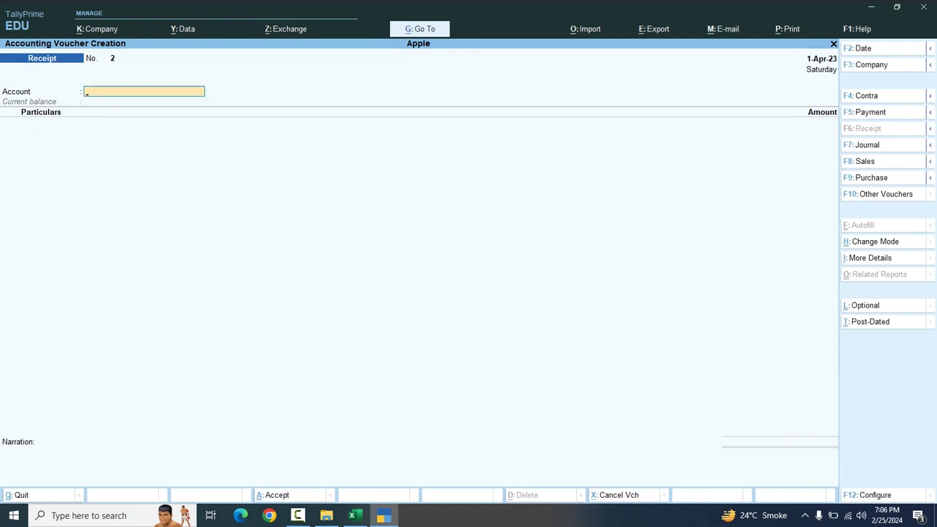
# Start the second receipt voucher with MCB BANK as the account and SALE as the particulars.
pyautogui.write('B')
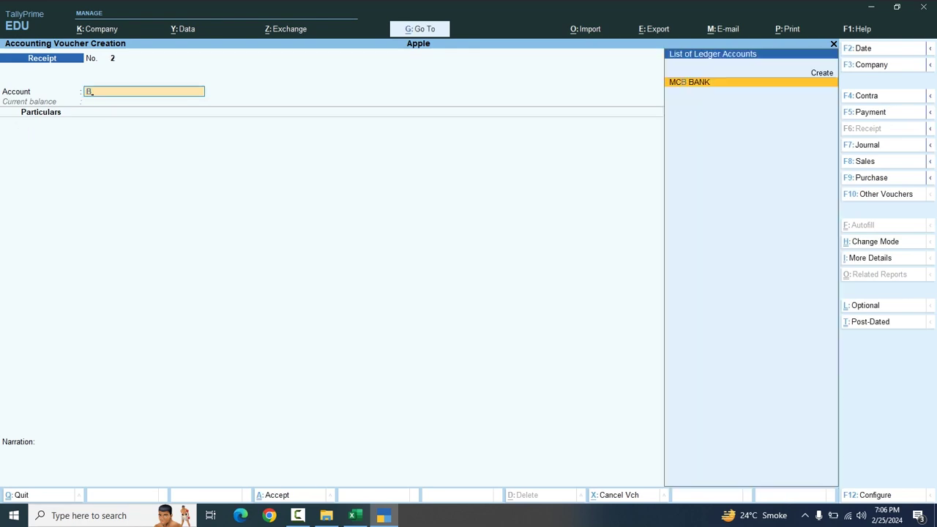
pyautogui.press('Return')
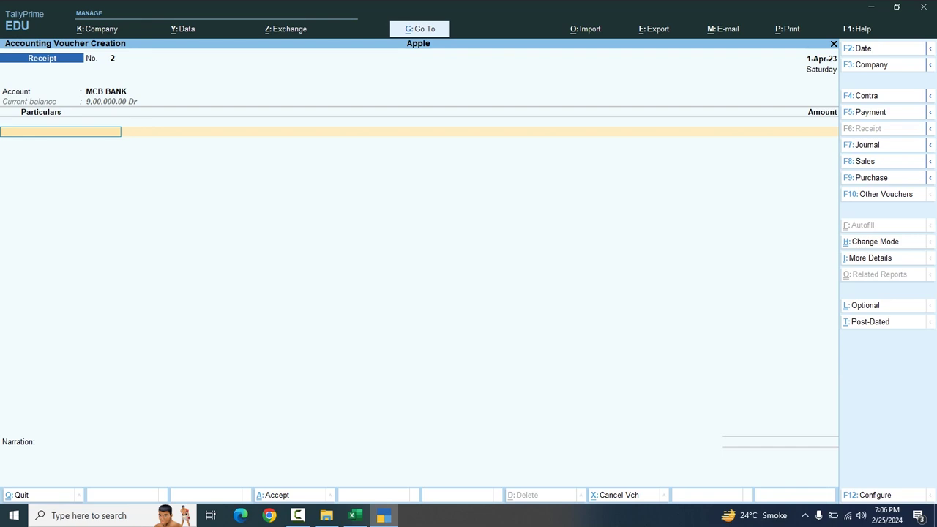
pyautogui.write('Sa')
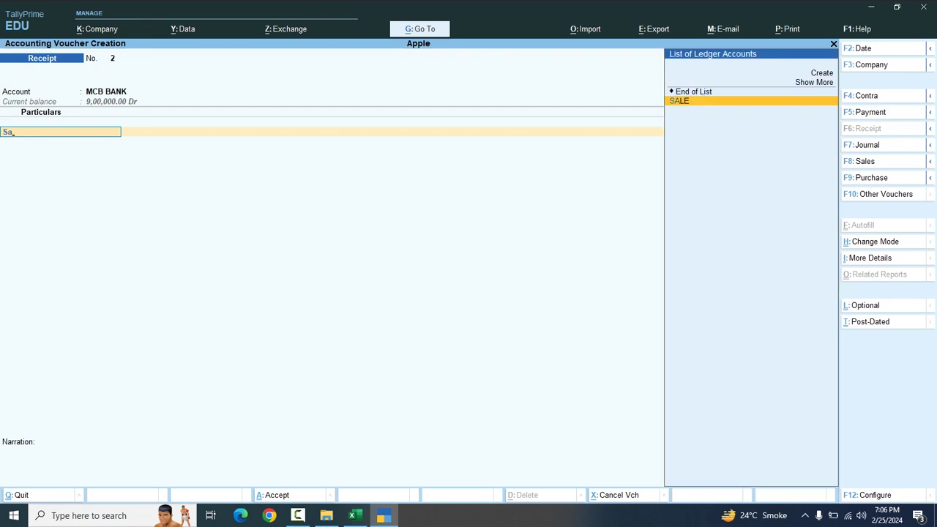
pyautogui.press('Return')
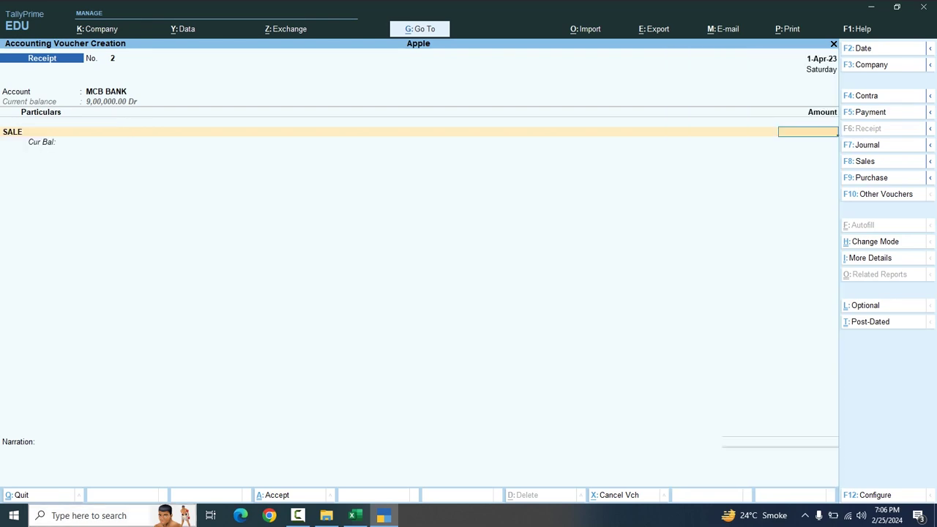
# Look up the 13th jan sale in the Excel cash book and enter 8400 as the voucher amount in TallyPrime.
pyautogui.click(355, 515)
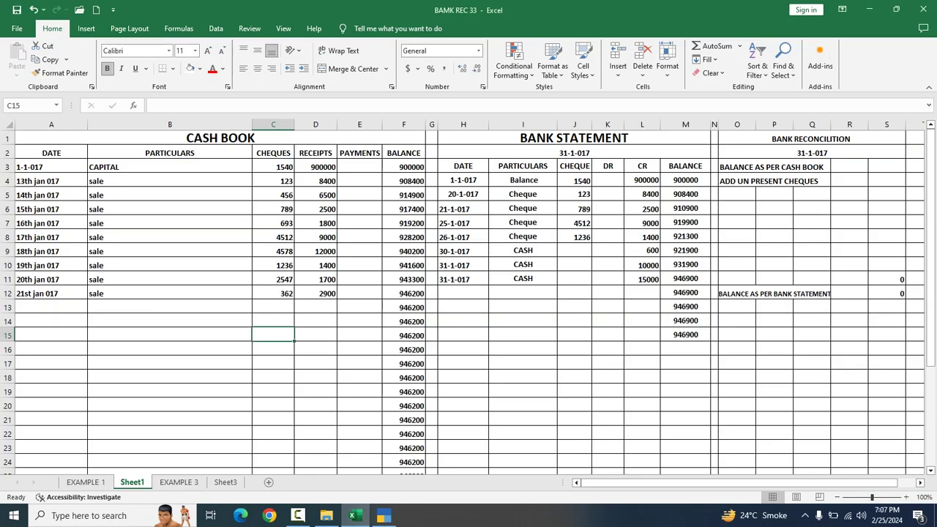
pyautogui.click(273, 180)
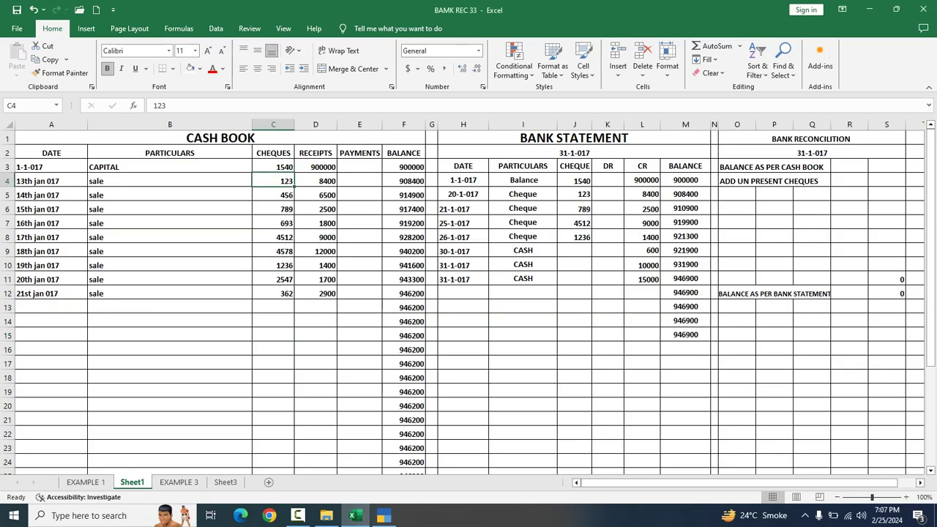
pyautogui.click(316, 181)
pyautogui.click(355, 515)
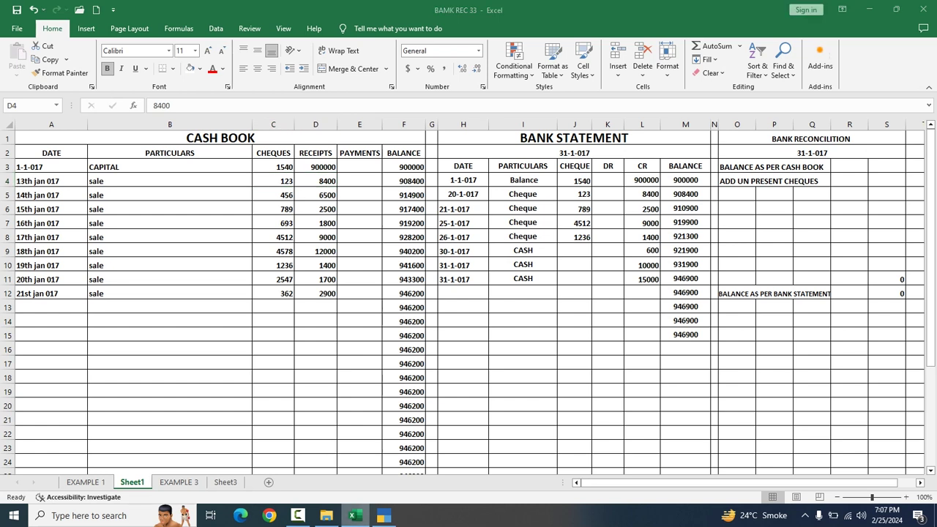
pyautogui.hotkey('alt', 'Tab')
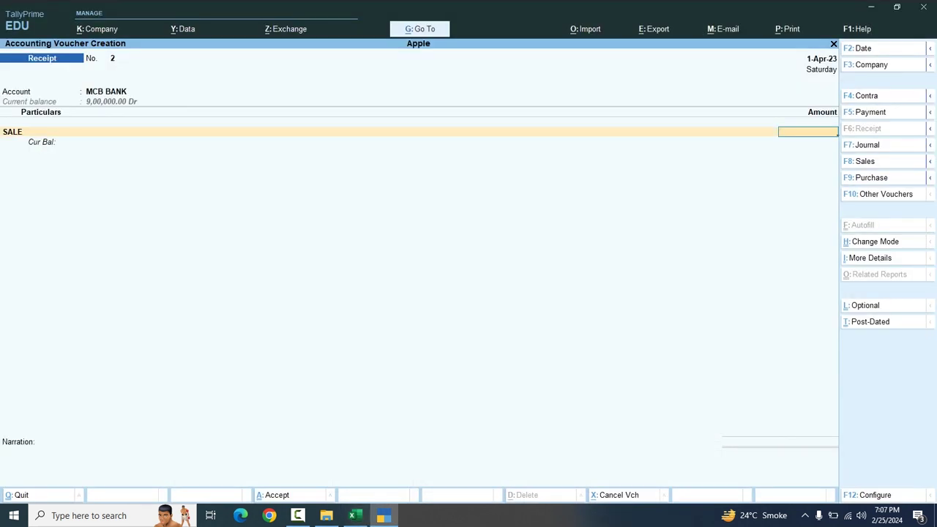
pyautogui.write('8400')
pyautogui.press('Return')
# Allocate the 8400 sale receipt as Cheque/DD with instrument number 123, leave the narration blank, and save the voucher.
pyautogui.press('Return')
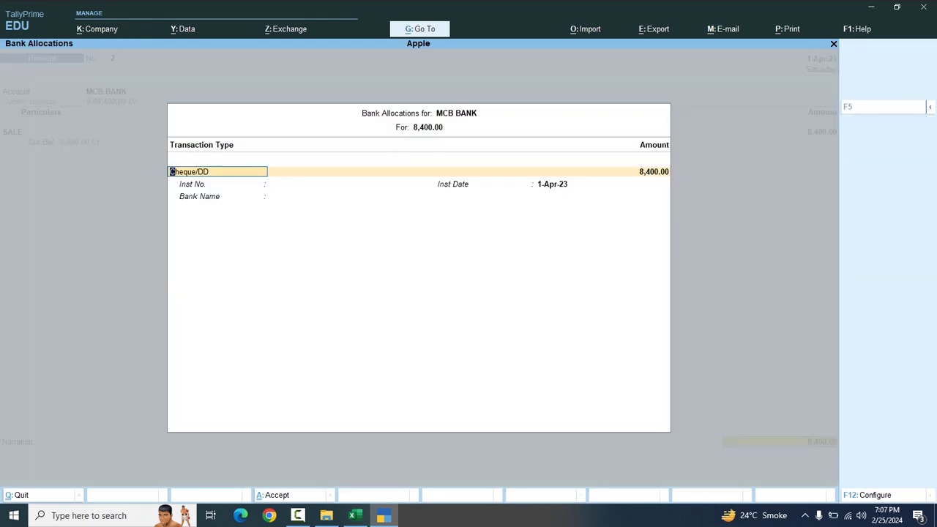
pyautogui.press('Return')
pyautogui.write('123')
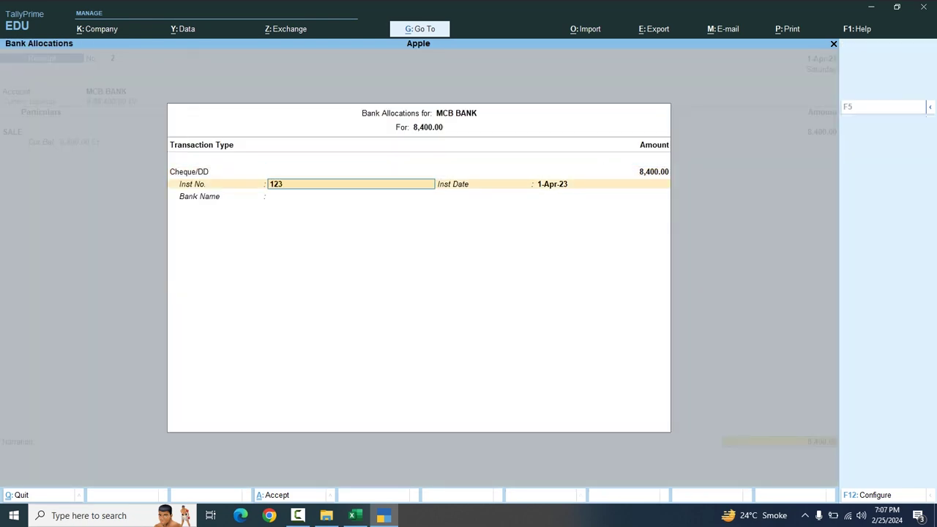
pyautogui.press('Return')
pyautogui.press('Return')
pyautogui.press('Return')
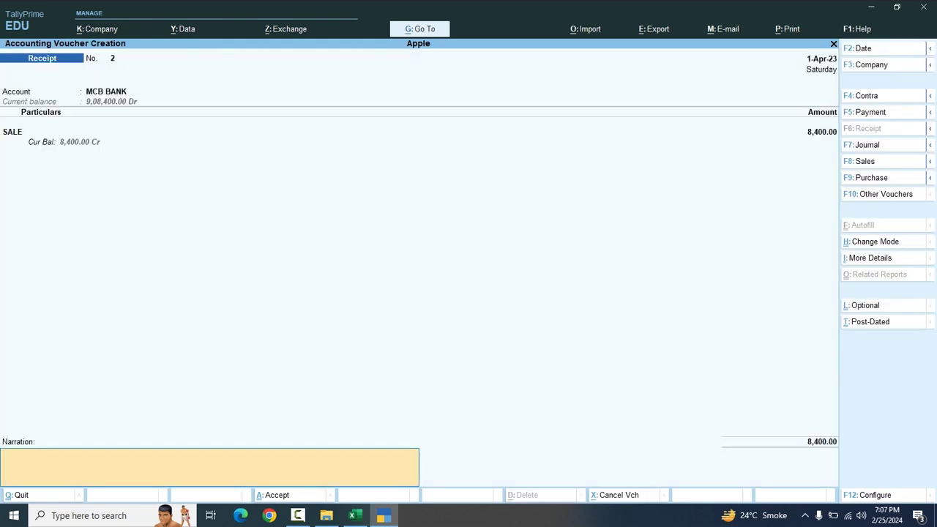
pyautogui.press('Return')
pyautogui.press('Return')
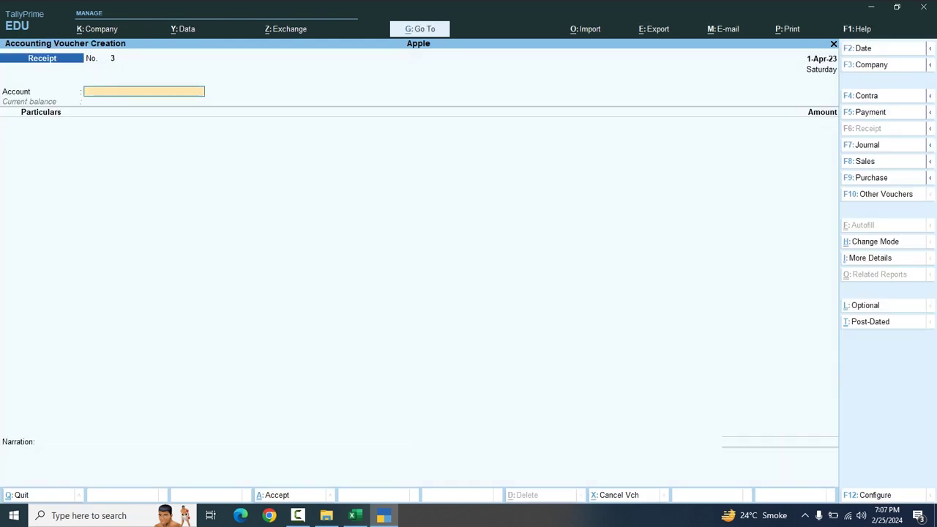
# Start the third receipt voucher with MCB BANK as the account and SALE as the particulars.
pyautogui.write('m')
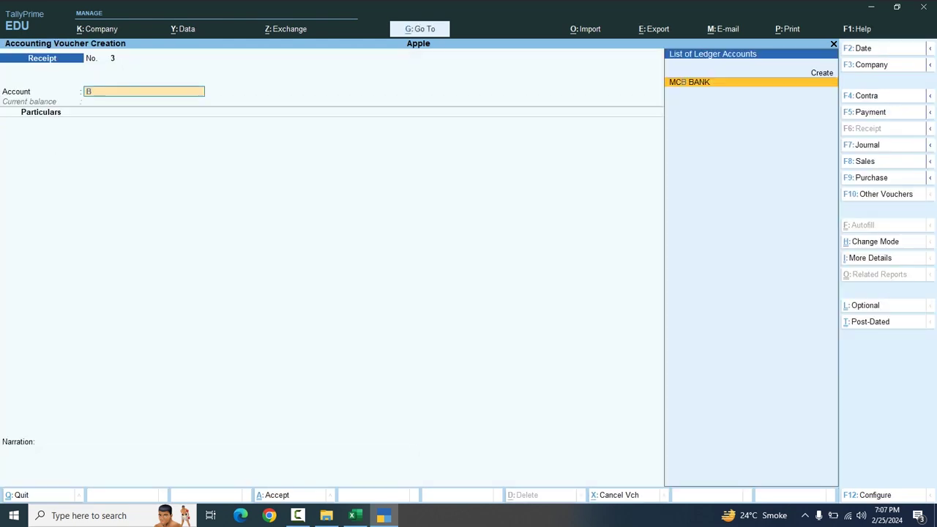
pyautogui.press('Return')
pyautogui.write('s')
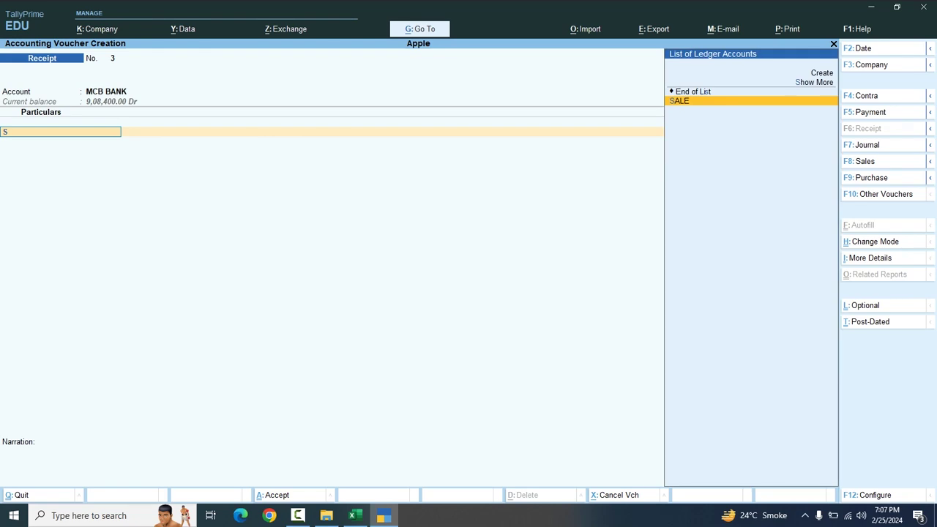
pyautogui.press('Return')
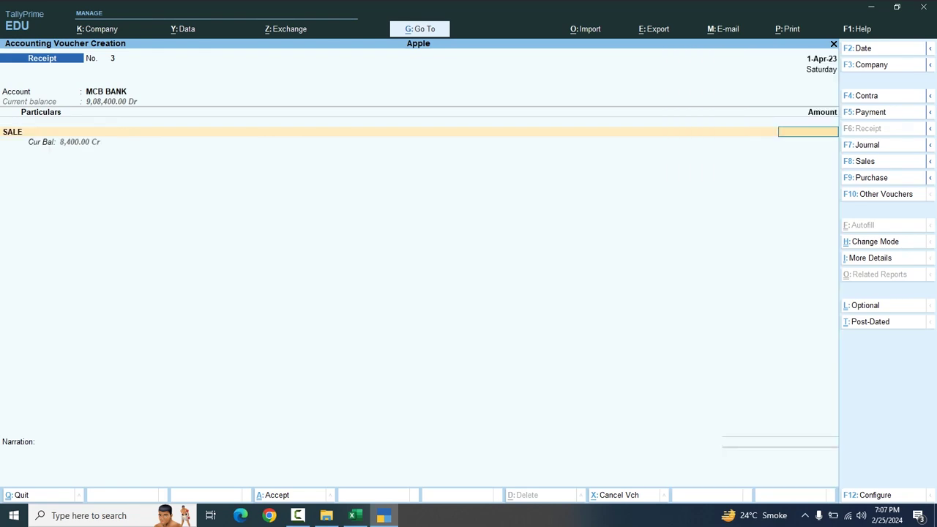
# Look up the 14th jan sale in the Excel cash book, enter 650 as the TallyPrime voucher amount, and open its bank allocation.
pyautogui.click(355, 515)
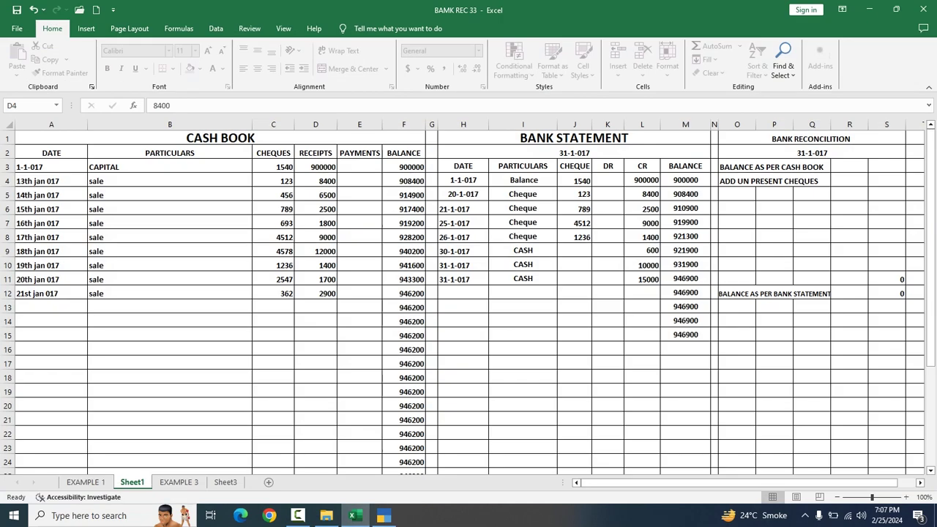
pyautogui.click(273, 194)
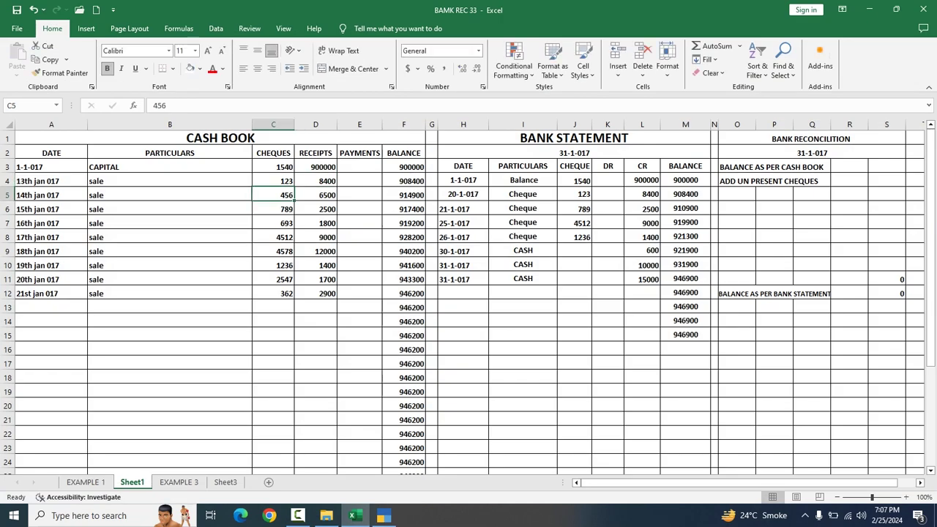
pyautogui.click(315, 195)
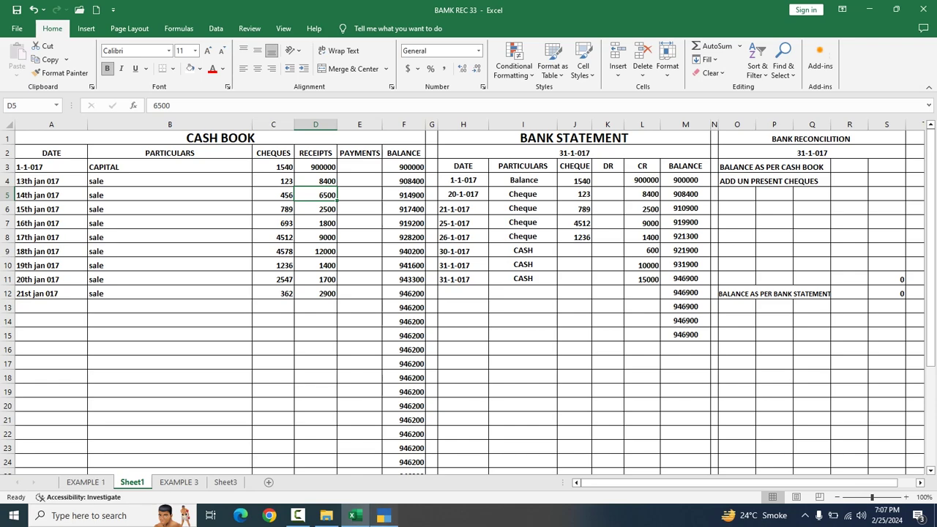
pyautogui.click(382, 515)
pyautogui.write('650')
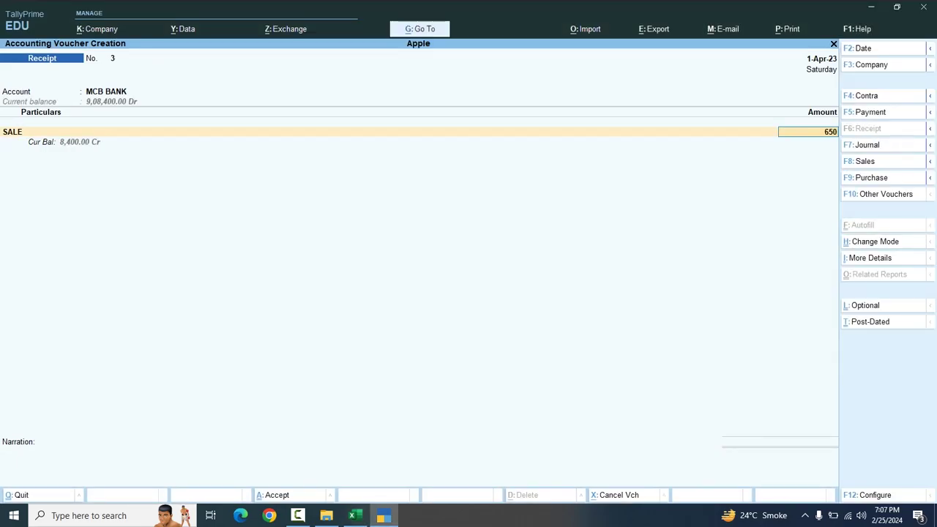
pyautogui.press('Return')
pyautogui.press('Return')
pyautogui.press('Return')
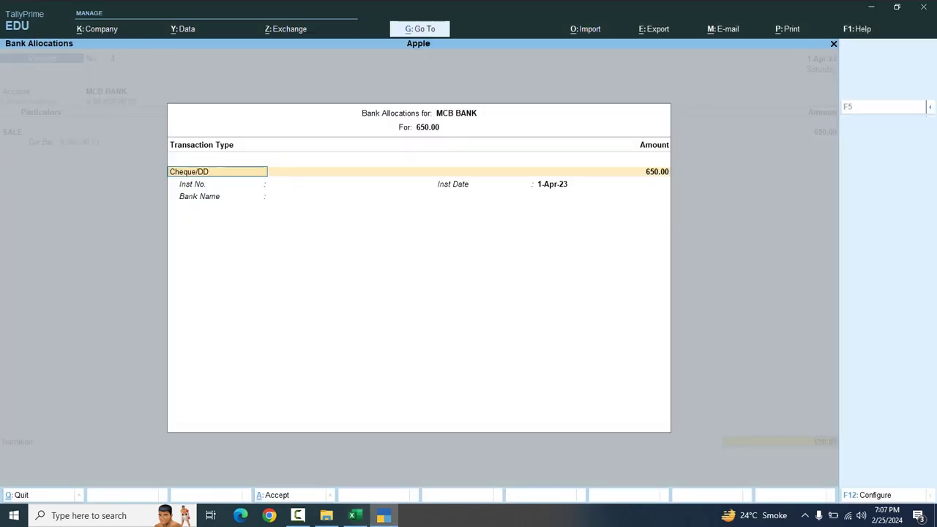
# Look up the 14th jan cheque number in Excel, allocate the TallyPrime receipt as Cheque/DD with instrument number 456, and save the voucher without narration.
pyautogui.press('Return')
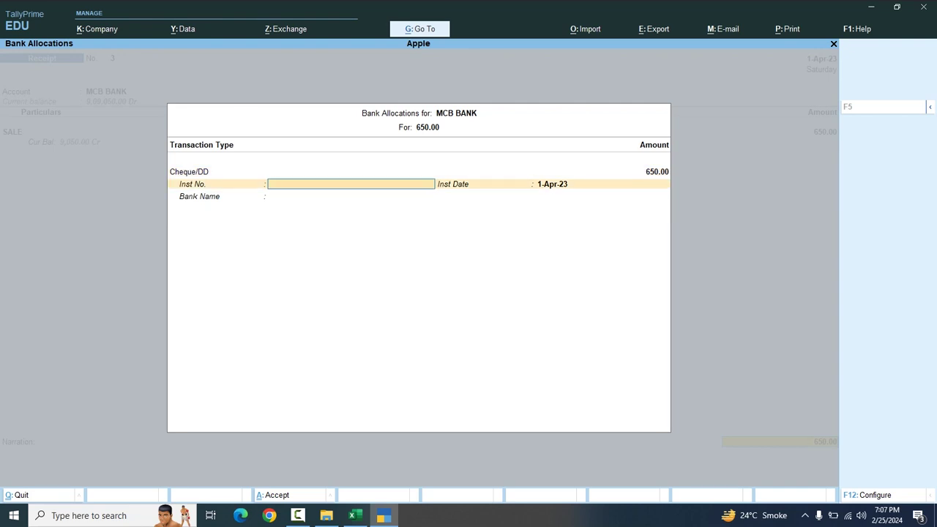
pyautogui.click(355, 515)
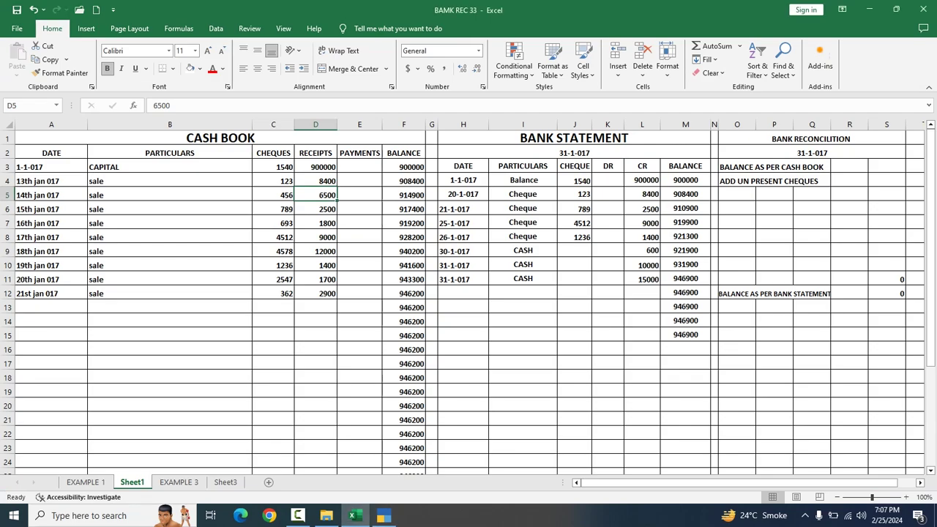
pyautogui.click(383, 515)
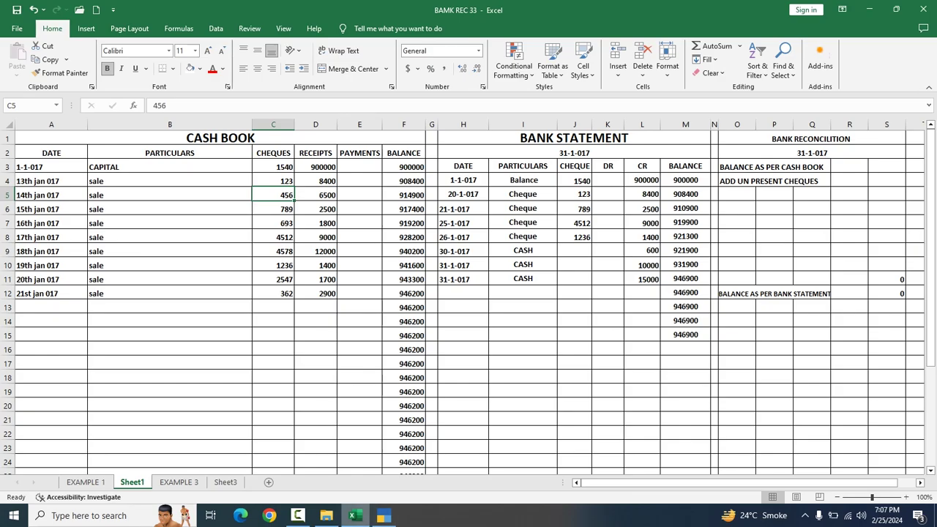
pyautogui.write('456')
pyautogui.press('Return')
pyautogui.press('Return')
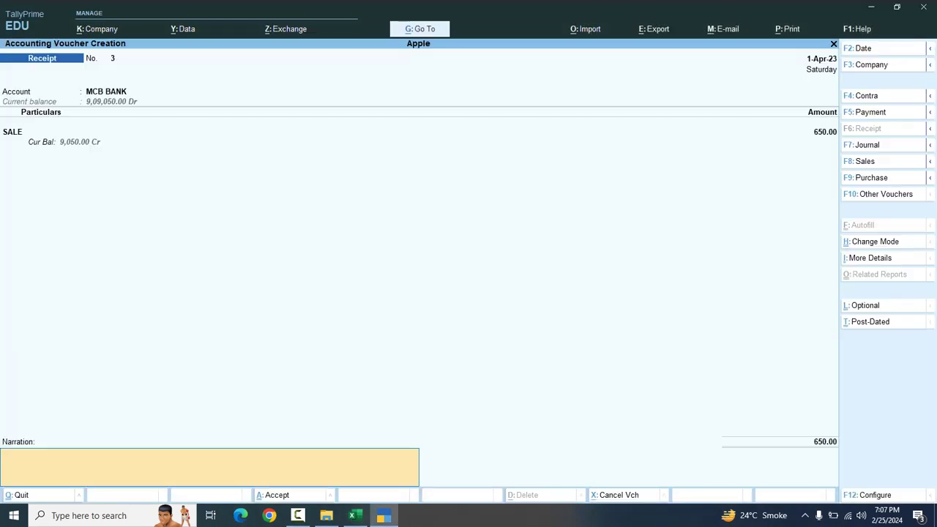
pyautogui.press('Return')
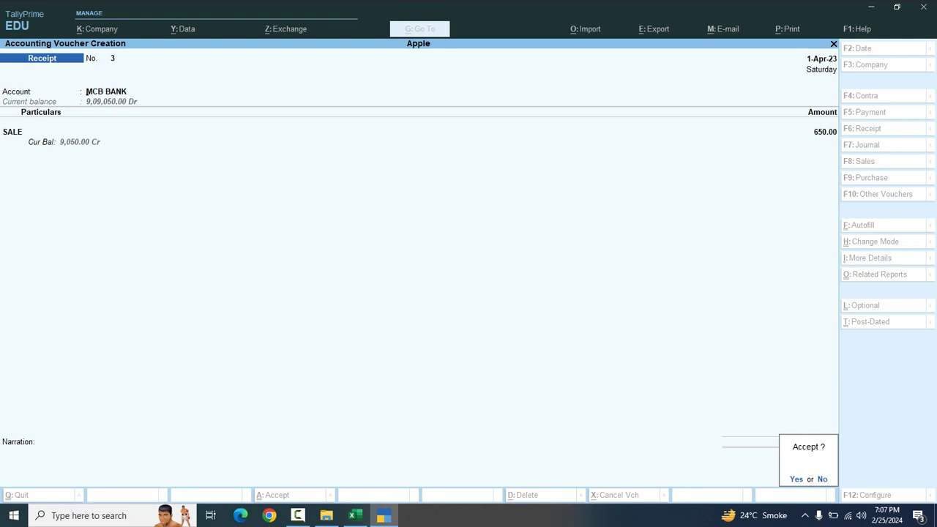
pyautogui.press('Return')
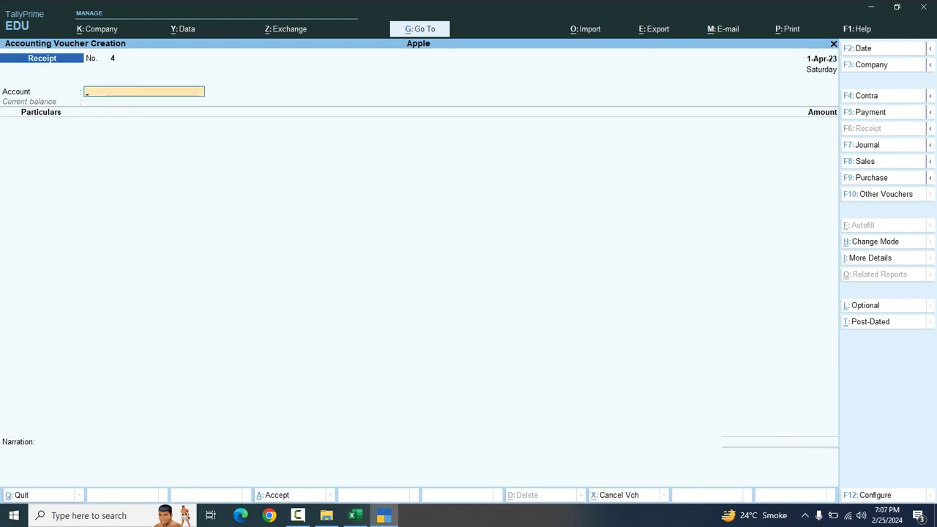
# Start the fourth receipt voucher with MCB BANK as the account and SALE as the particulars.
pyautogui.write('B')
pyautogui.press('Return')
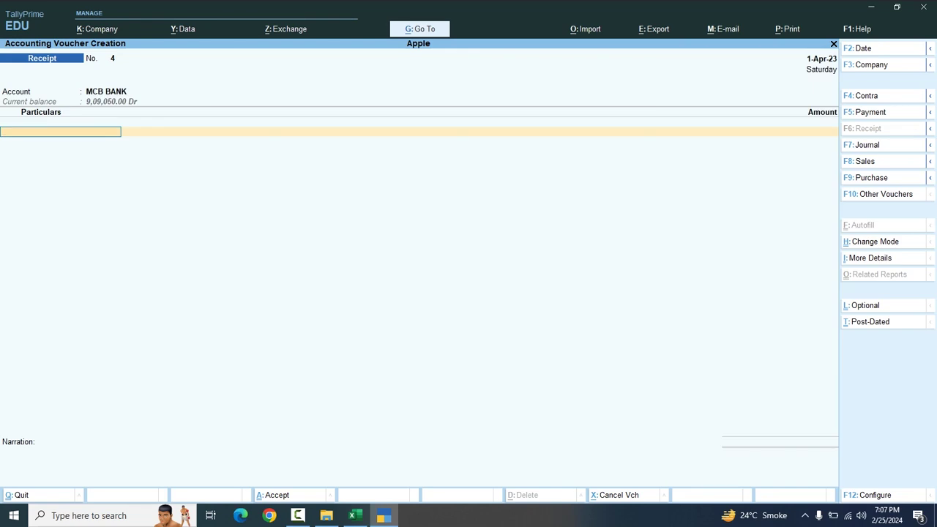
pyautogui.write('s')
pyautogui.press('Return')
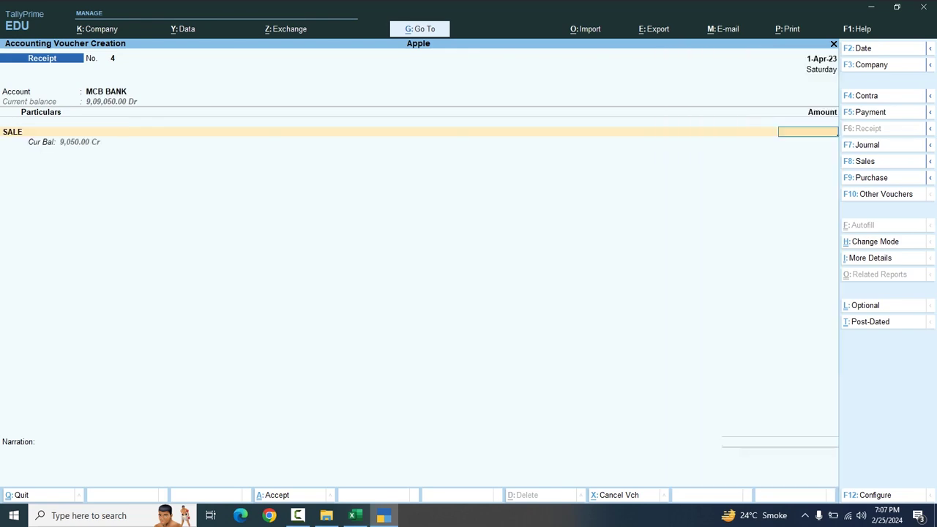
# Look up the 15th jan sale in the Excel cash book, enter 2500 as the TallyPrime voucher amount, and choose Cheque/DD for its bank allocation.
pyautogui.click(355, 515)
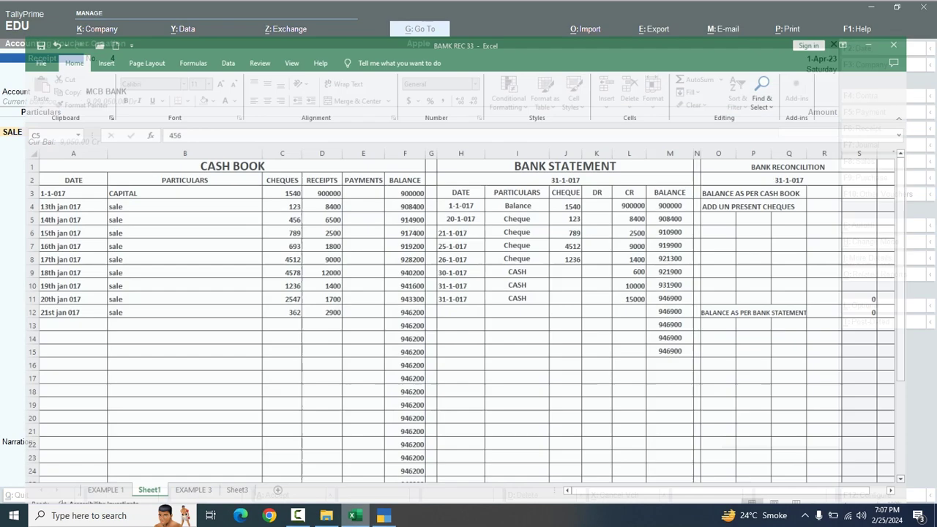
pyautogui.click(315, 209)
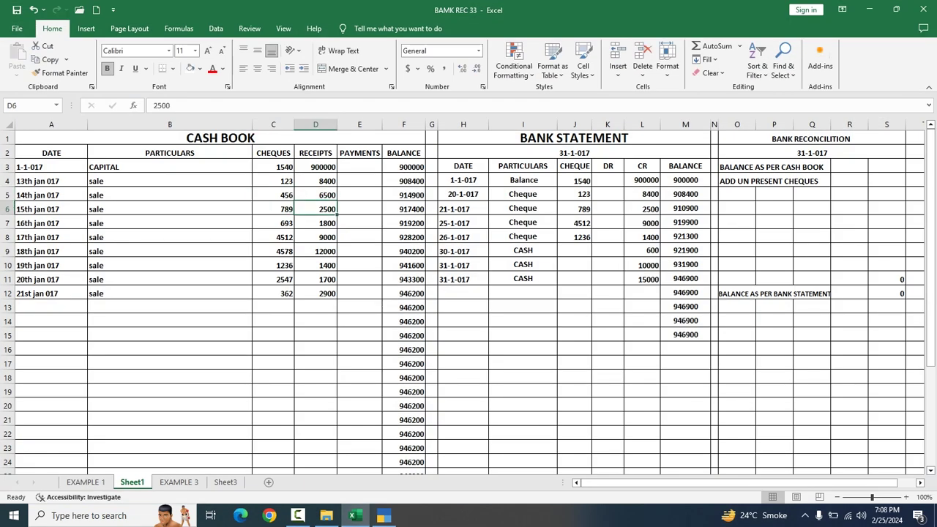
pyautogui.hotkey('alt', 'Tab')
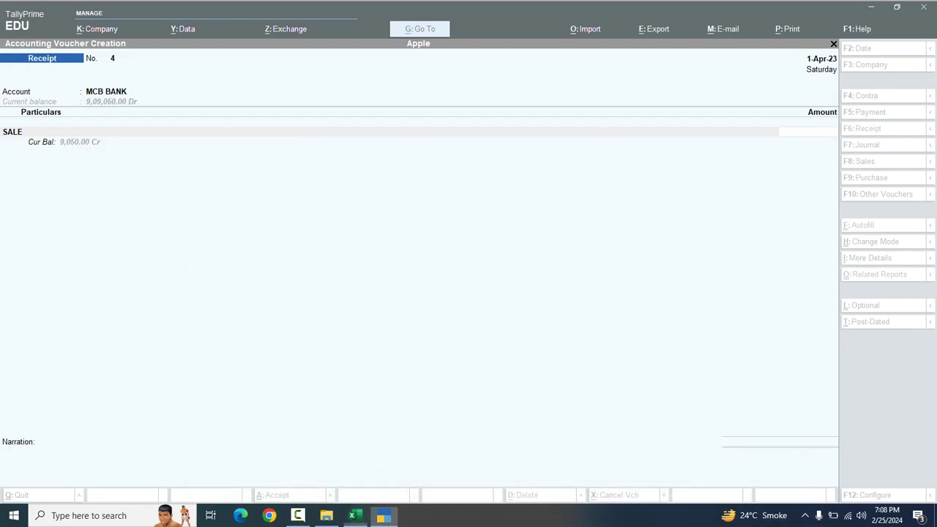
pyautogui.write('2500')
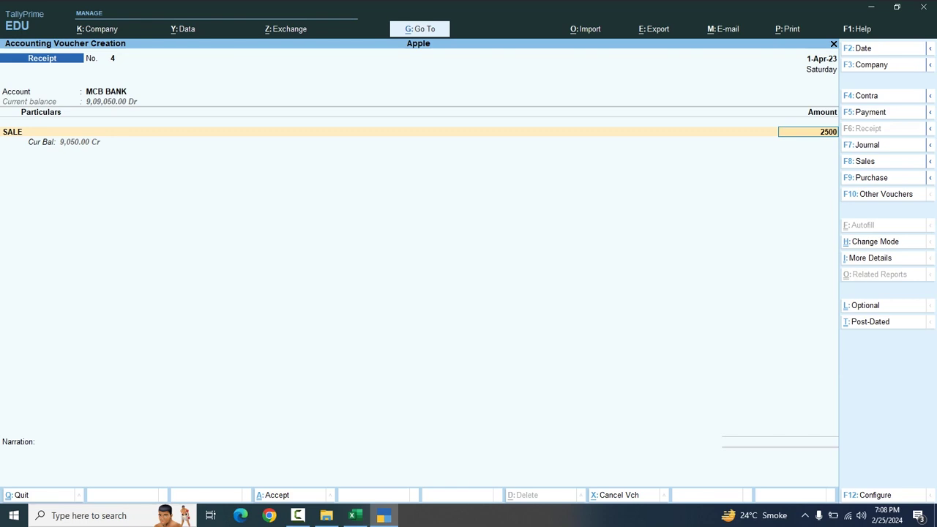
pyautogui.press('Return')
pyautogui.press('Return')
pyautogui.press('Return')
pyautogui.press('Return')
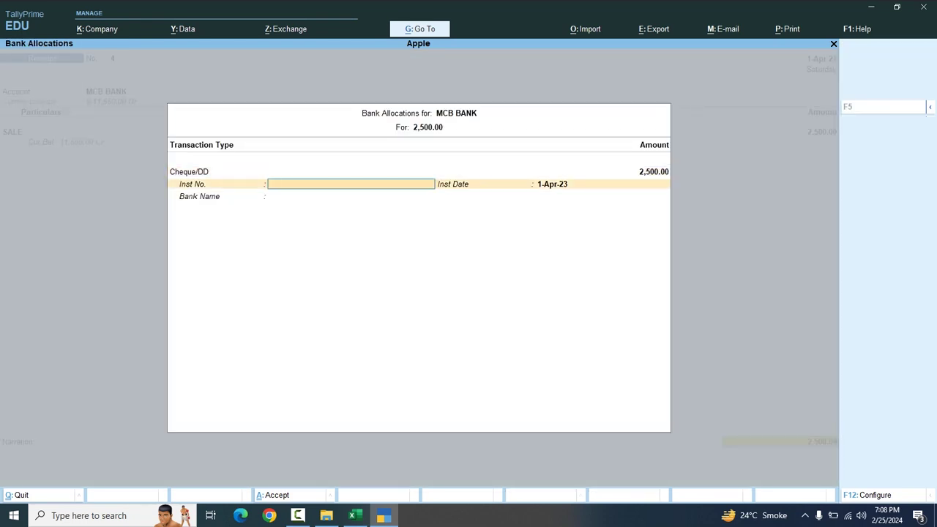
# Look up the 15th jan cheque number in Excel, enter 789 as the TallyPrime instrument number, and save the voucher with a blank narration.
pyautogui.click(355, 515)
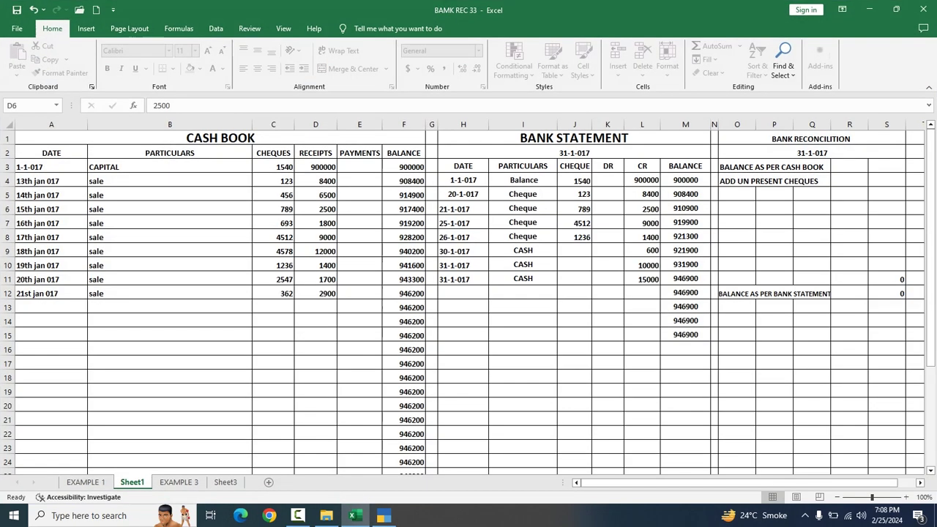
pyautogui.click(273, 208)
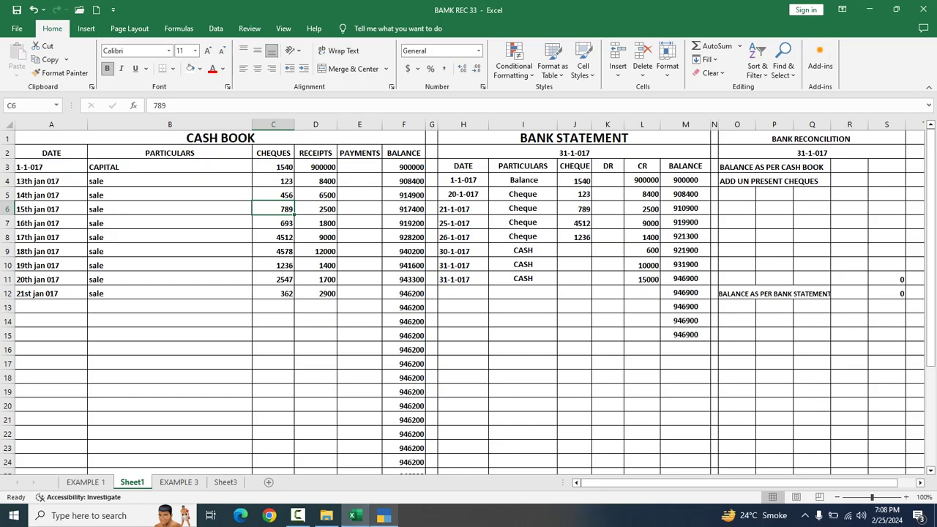
pyautogui.hotkey('alt', 'Tab')
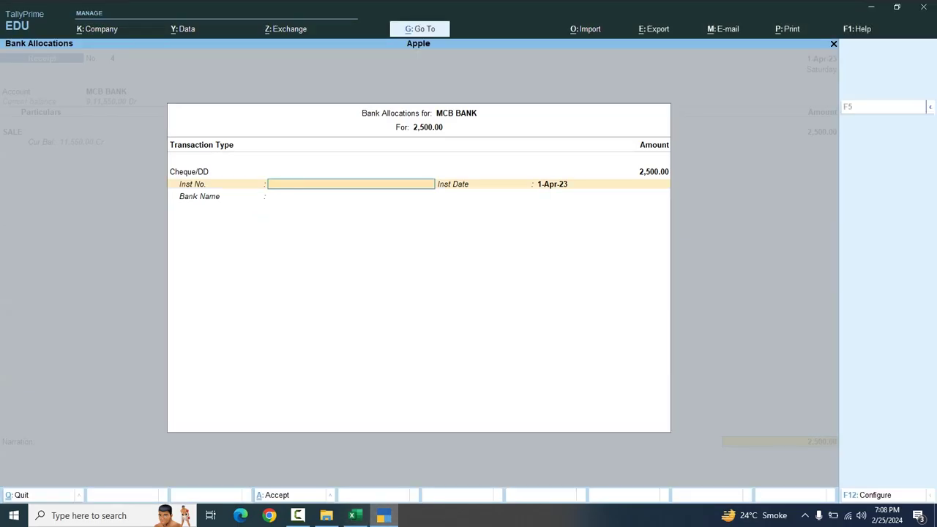
pyautogui.write('789')
pyautogui.press('Return')
pyautogui.press('Return')
pyautogui.press('Return')
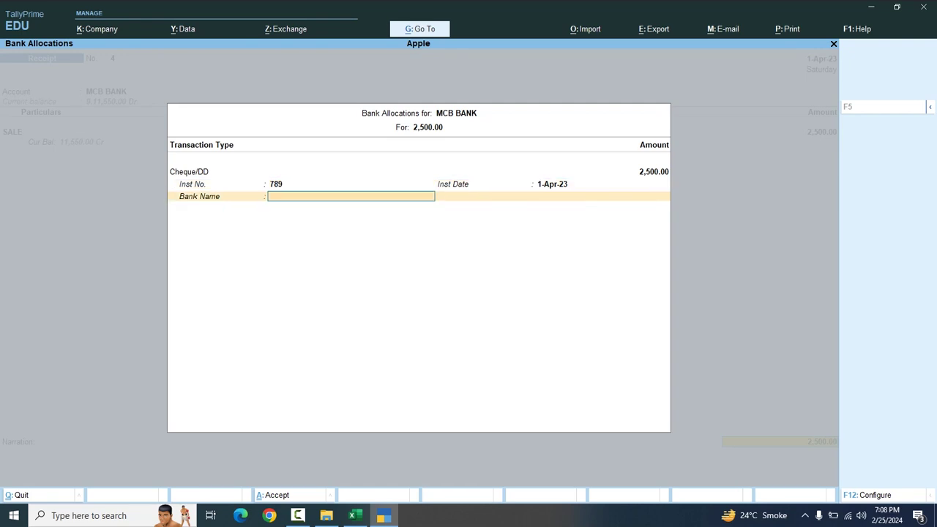
pyautogui.press('Return')
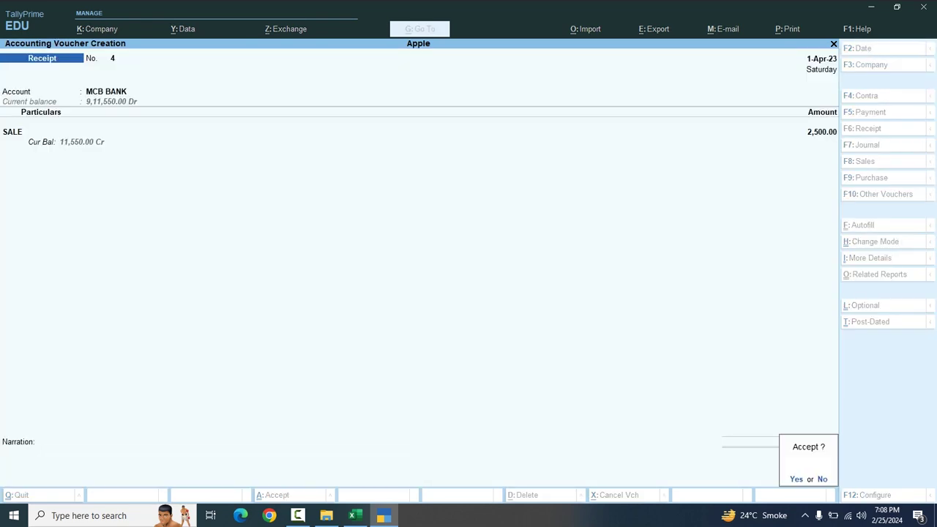
pyautogui.press('Return')
# Look up the 16th jan sale in the Excel cash book and start the fifth TallyPrime receipt voucher with MCB BANK and SALE.
pyautogui.click(355, 515)
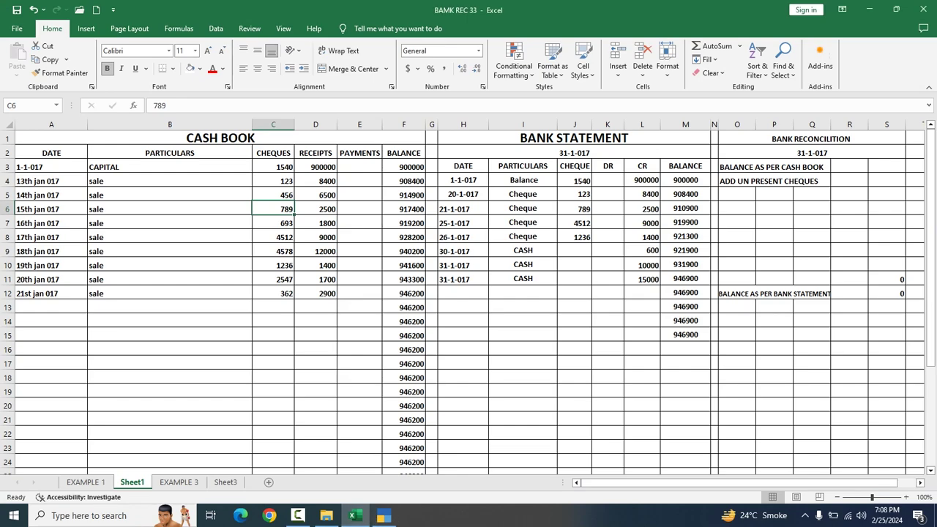
pyautogui.click(315, 222)
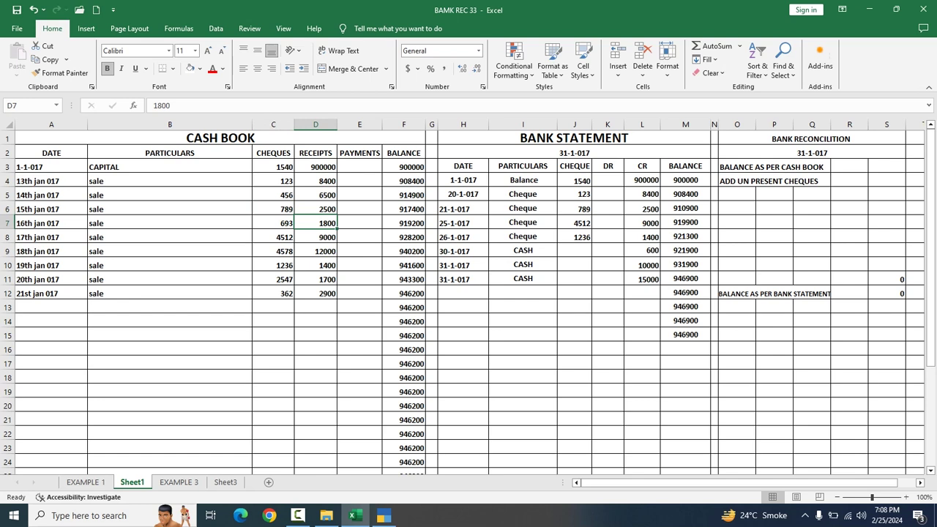
pyautogui.click(384, 515)
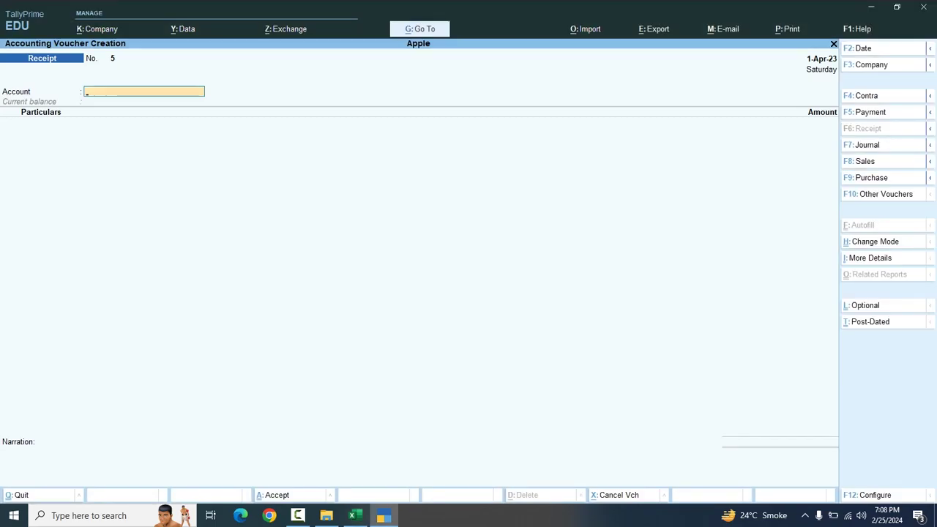
pyautogui.write('B')
pyautogui.press('Return')
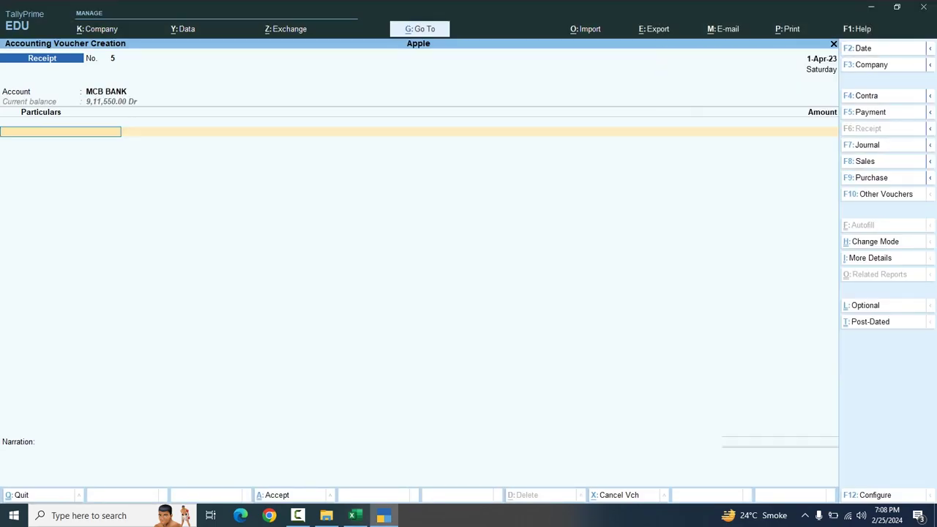
pyautogui.write('s')
pyautogui.press('Return')
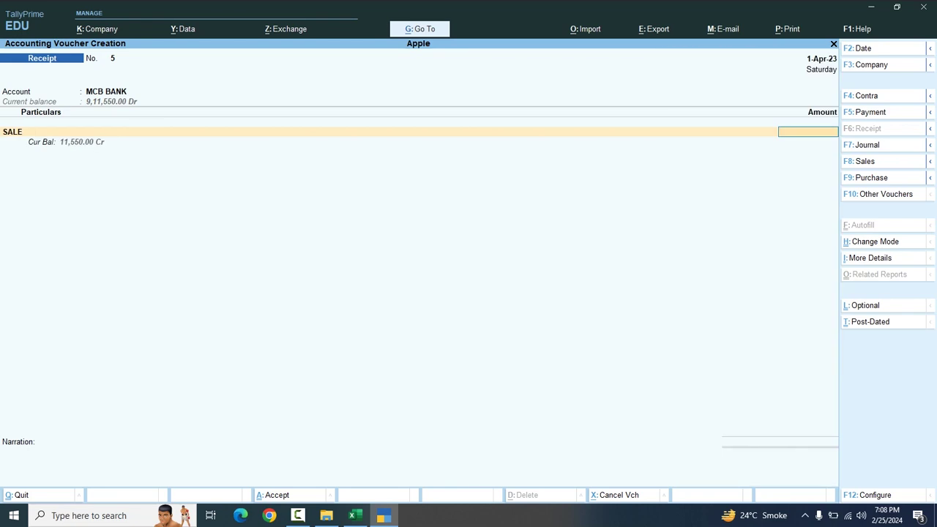
# Enter 1800 as the fifth voucher's amount and set its bank allocation to Cheque/DD.
pyautogui.write('1,800')
pyautogui.press('Return')
pyautogui.press('Return')
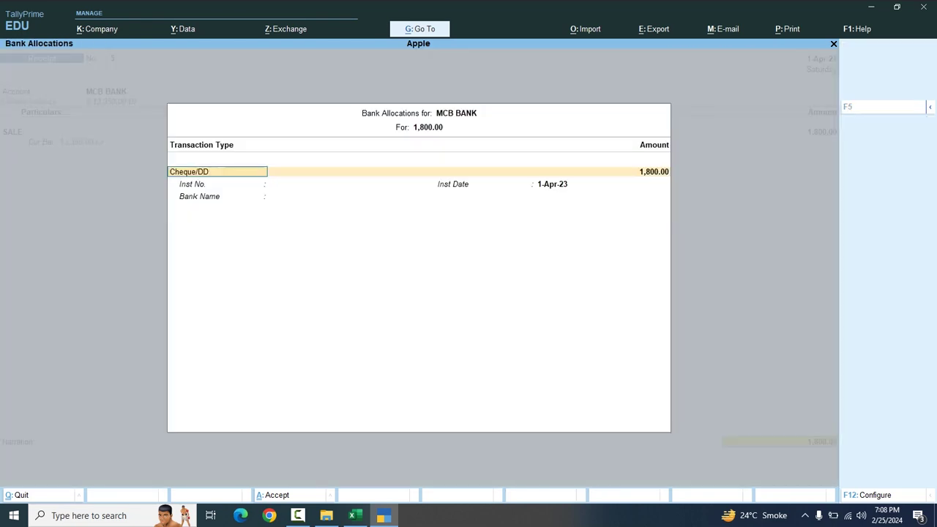
pyautogui.press('Return')
pyautogui.press('Return')
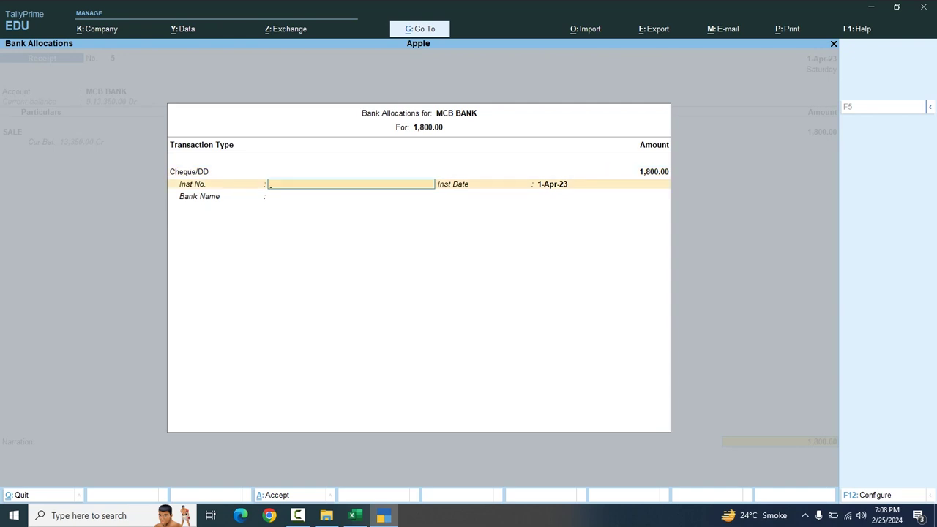
# Look up the 16th jan cheque number in Excel, enter 693 as the TallyPrime instrument number, and save the voucher with a blank narration.
pyautogui.click(355, 515)
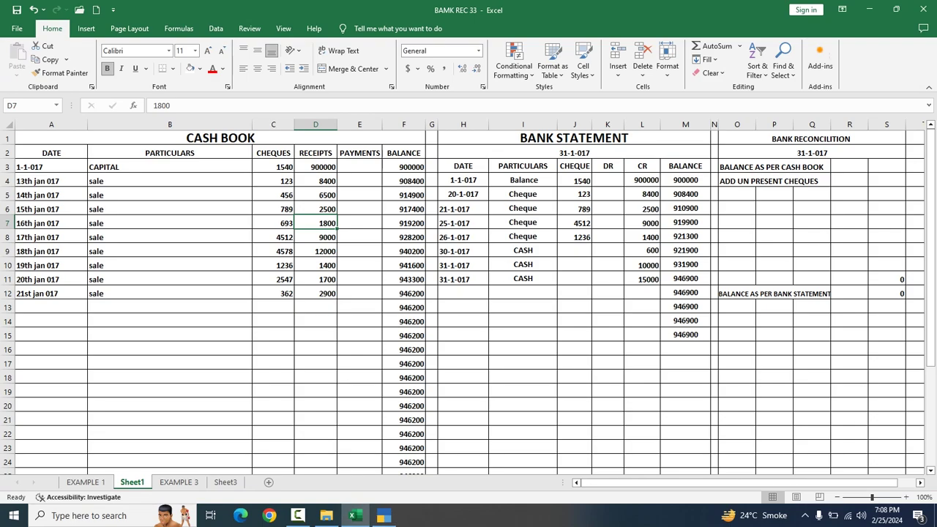
pyautogui.press('Left')
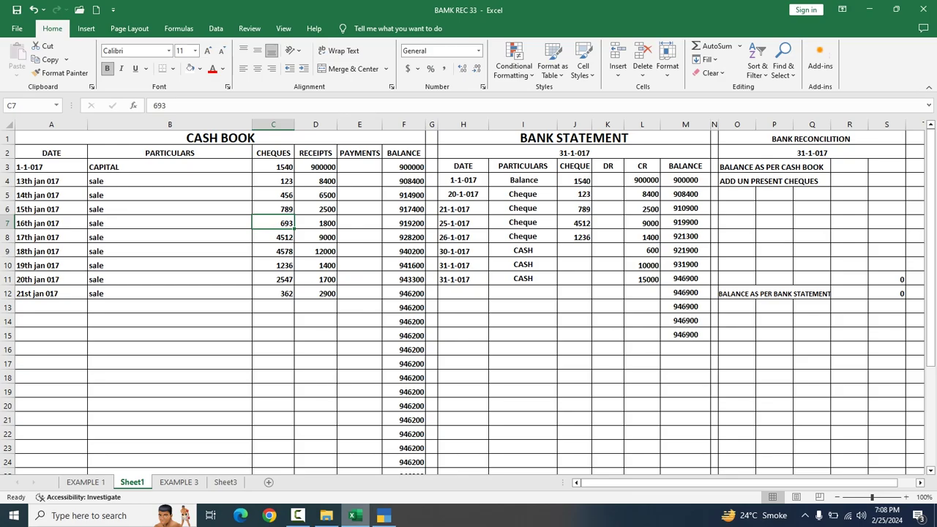
pyautogui.hotkey('alt', 'Tab')
pyautogui.write('693')
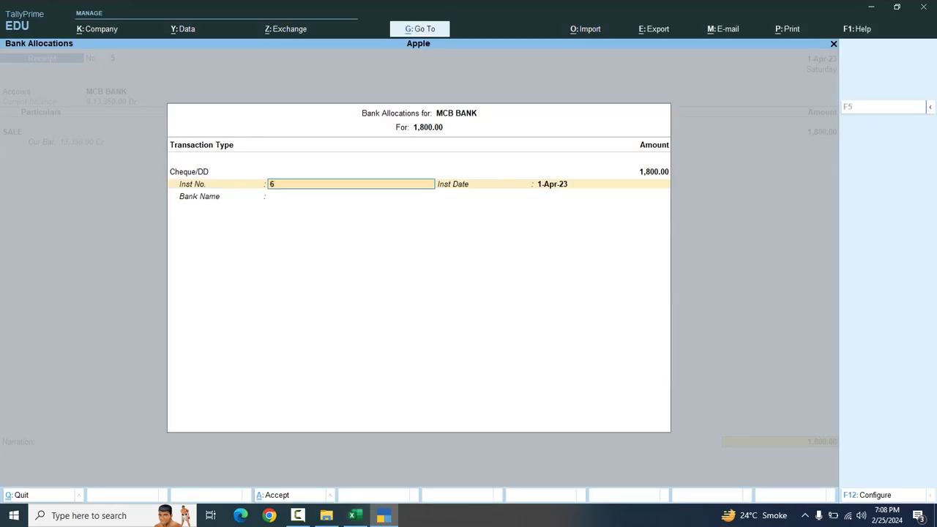
pyautogui.press('Return')
pyautogui.press('Return')
pyautogui.press('Return')
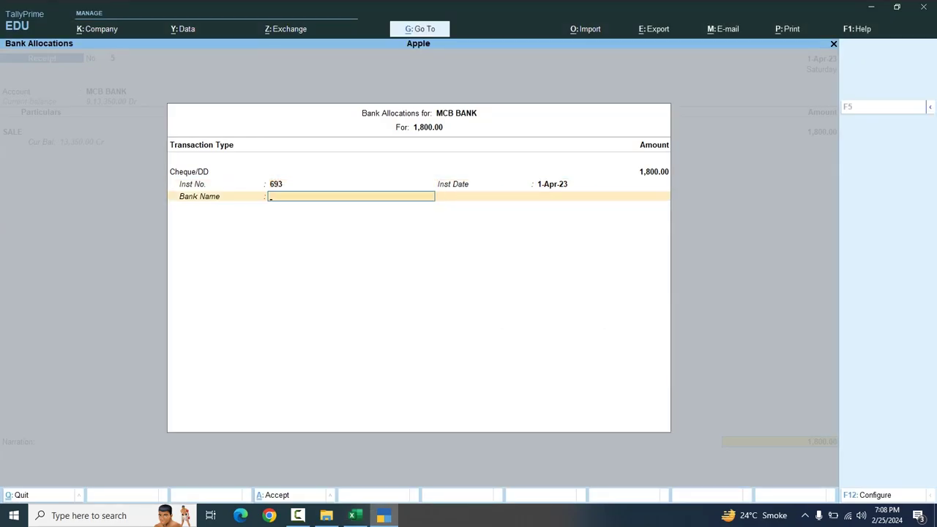
pyautogui.press('Return')
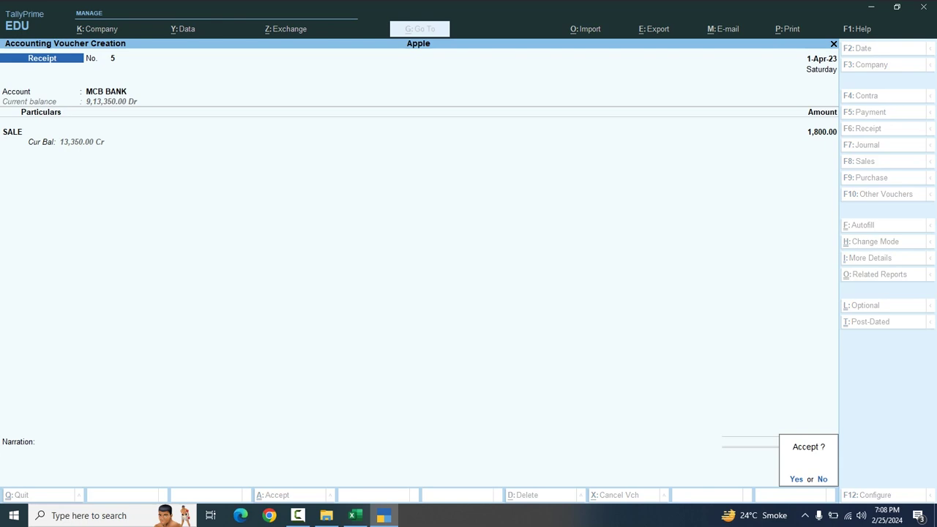
pyautogui.press('y')
# Start the sixth receipt voucher with MCB BANK as the account and SALE as the particulars.
pyautogui.write('m')
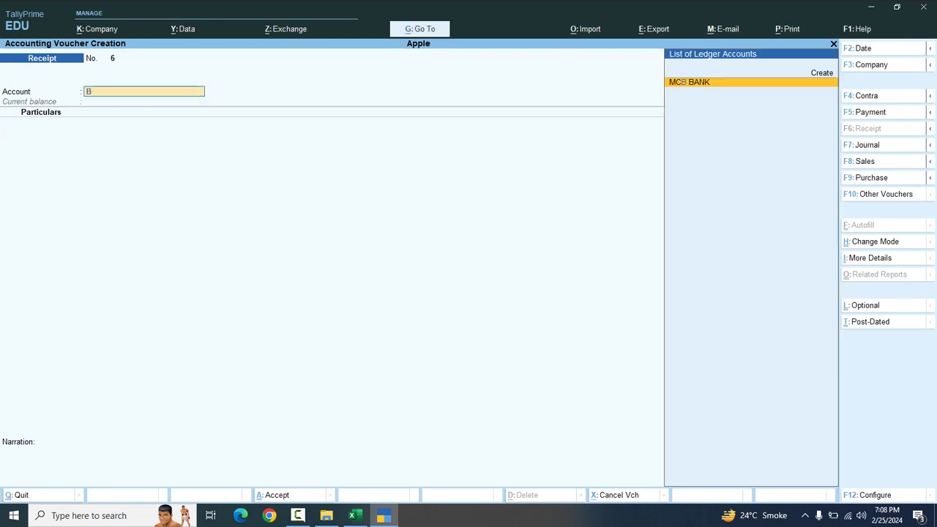
pyautogui.press('Return')
pyautogui.write('S')
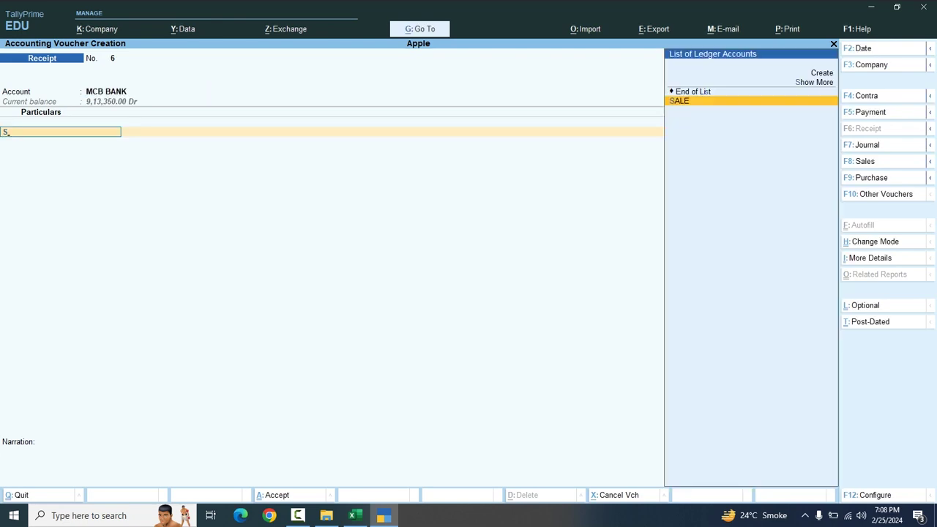
pyautogui.press('Return')
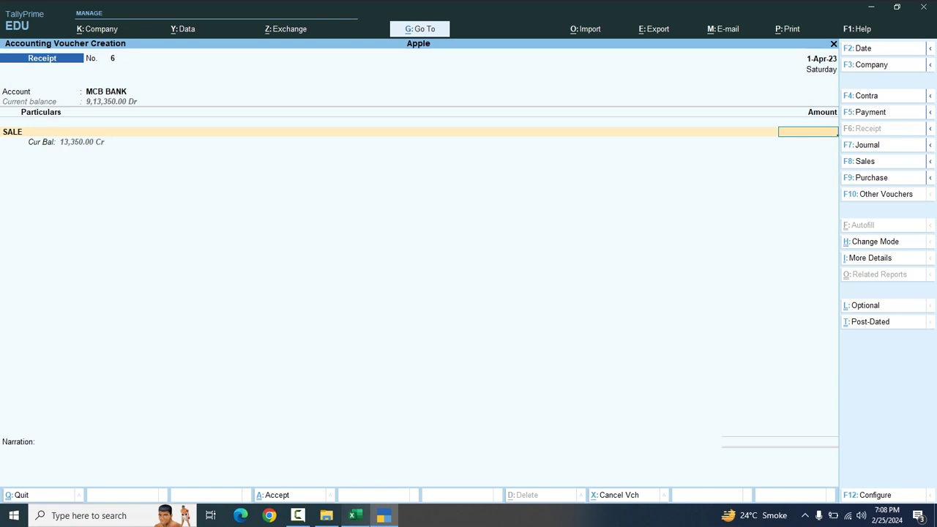
# Look up the 17th jan receipt in the Excel cash book and enter 9000 as the sixth TallyPrime voucher's amount, allocated as Cheque/DD.
pyautogui.click(355, 516)
pyautogui.click(315, 236)
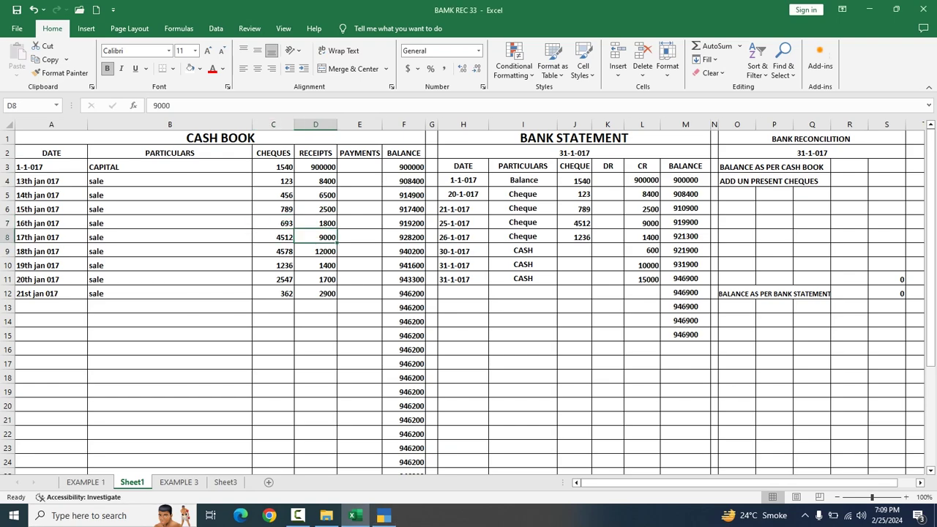
pyautogui.click(383, 515)
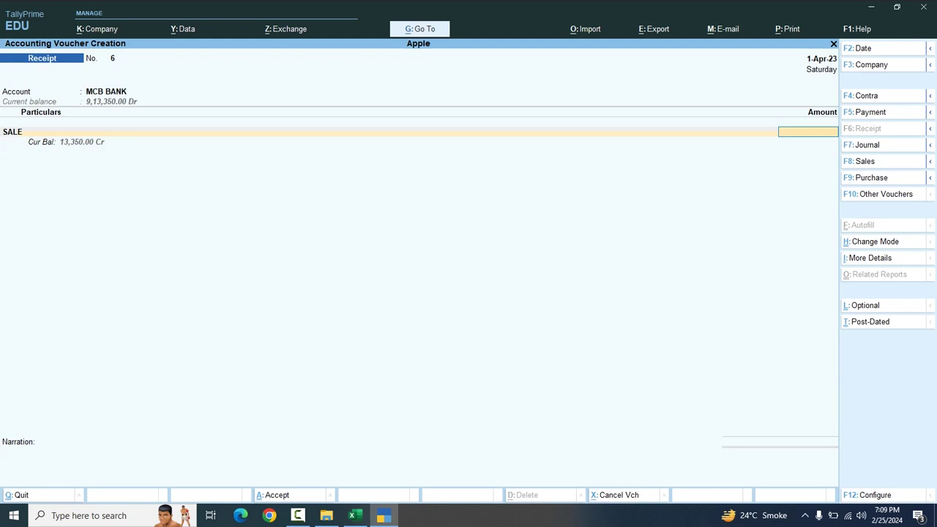
pyautogui.write('9000')
pyautogui.press('Return')
pyautogui.press('Return')
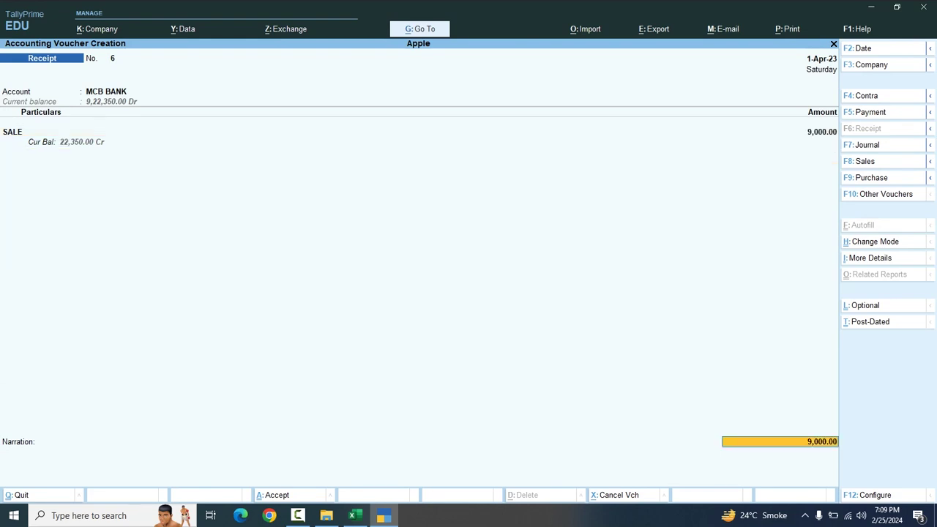
pyautogui.press('Return')
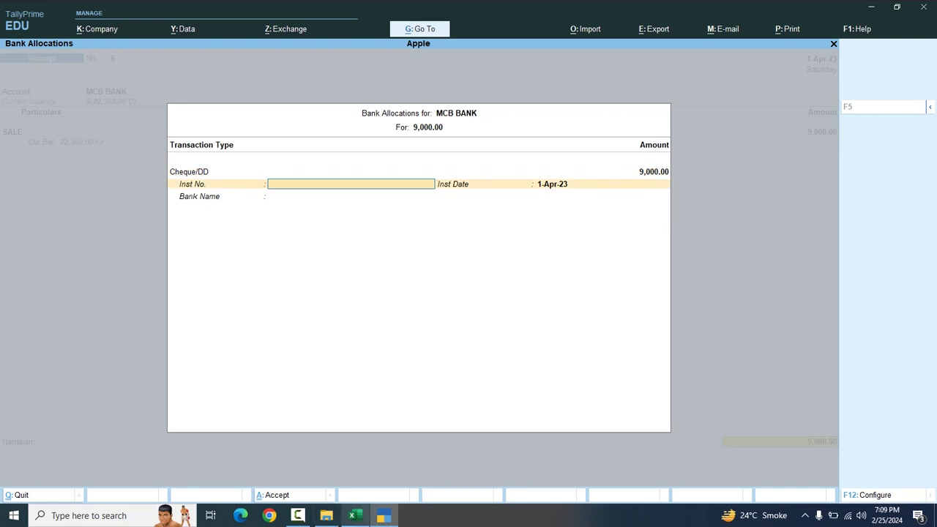
# Look up the 17th jan cheque number in Excel, enter 4512 as the TallyPrime instrument number, and save the voucher with a blank narration.
pyautogui.click(355, 515)
pyautogui.click(273, 236)
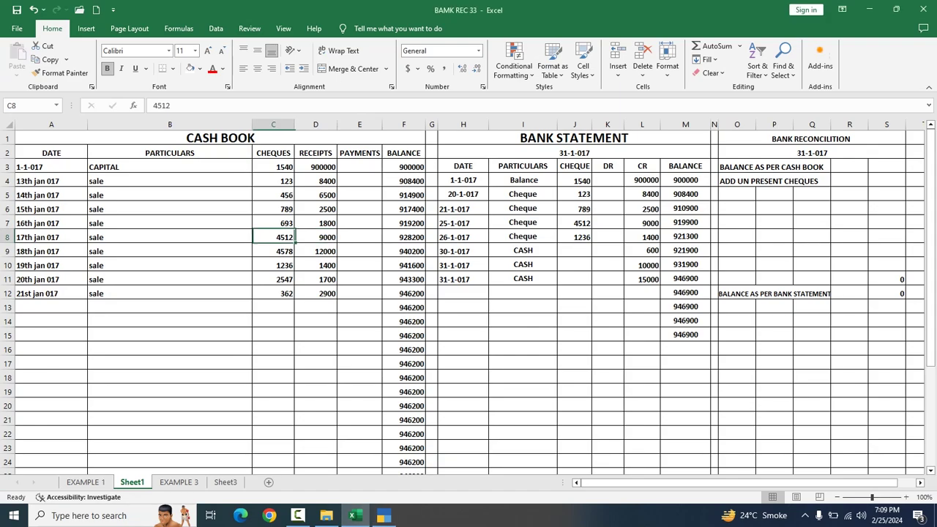
pyautogui.click(384, 515)
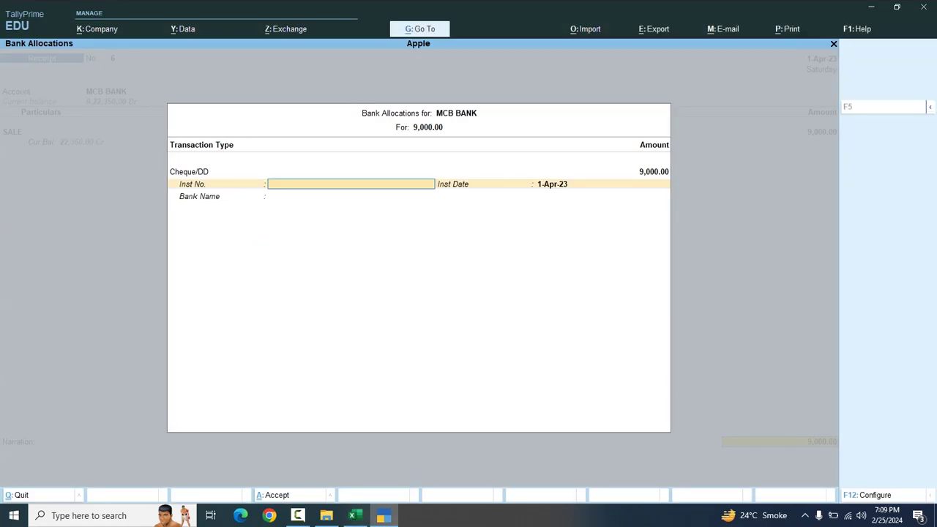
pyautogui.write('4512')
pyautogui.press('Return')
pyautogui.press('Return')
pyautogui.press('Return')
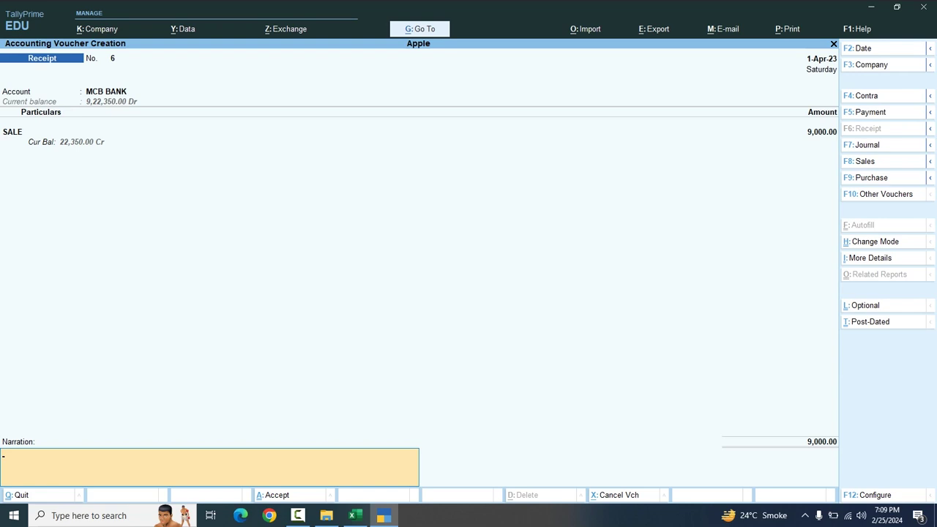
pyautogui.press('Return')
pyautogui.press('Return')
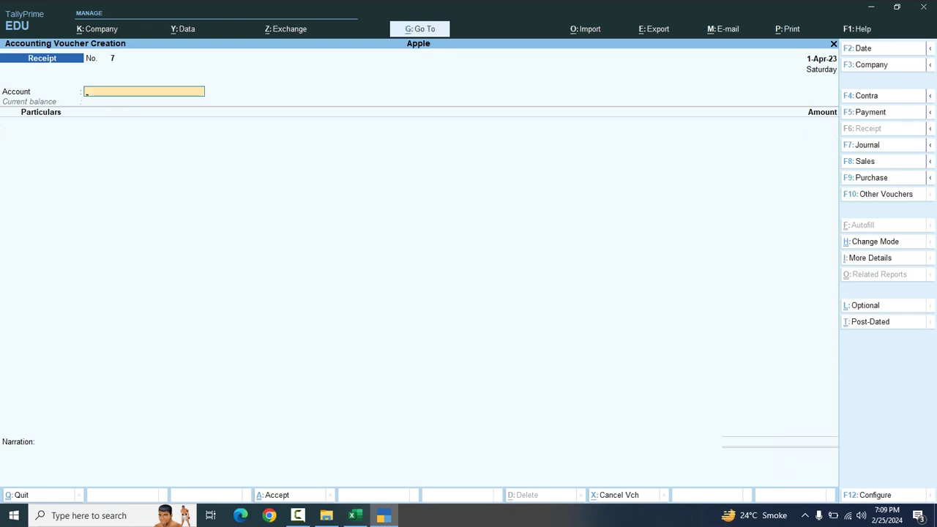
# Look up the 18th jan sale in the Excel cash book and start the seventh TallyPrime receipt voucher with MCB BANK and SALE.
pyautogui.click(355, 515)
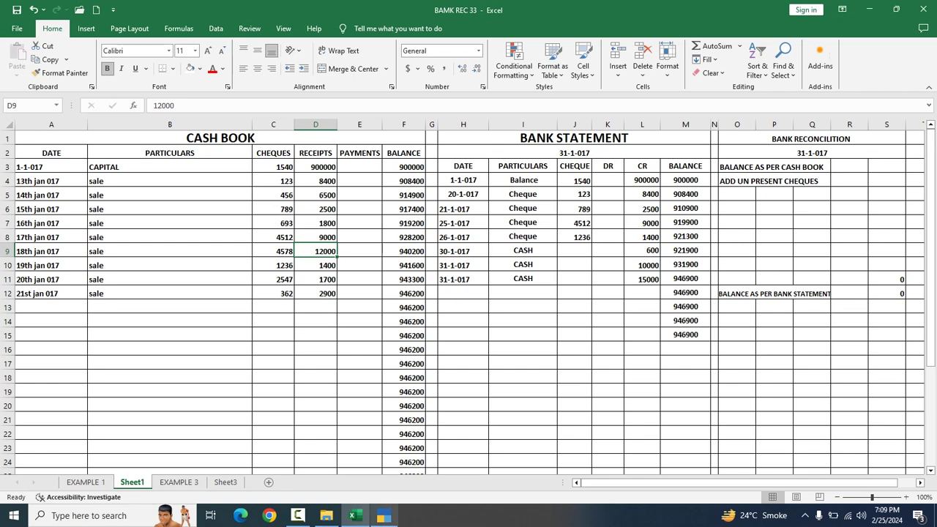
pyautogui.click(383, 515)
pyautogui.write('B')
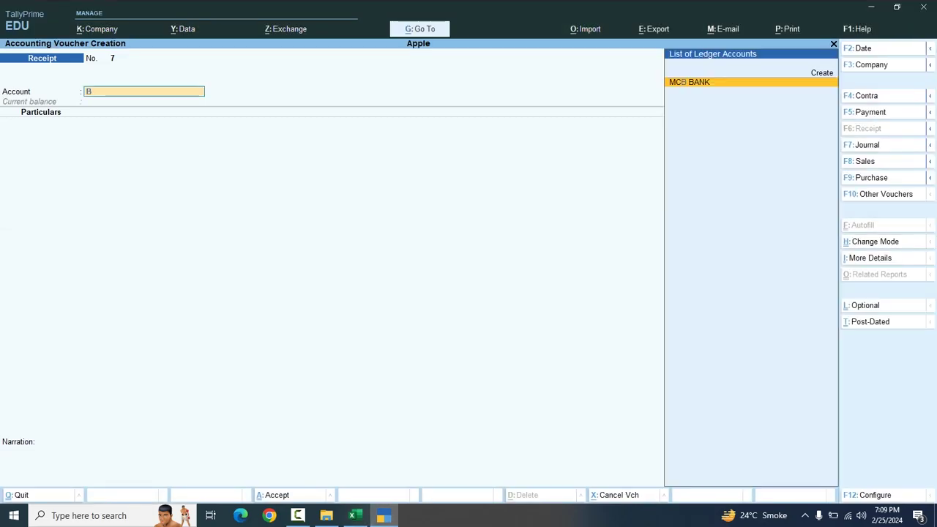
pyautogui.press('Return')
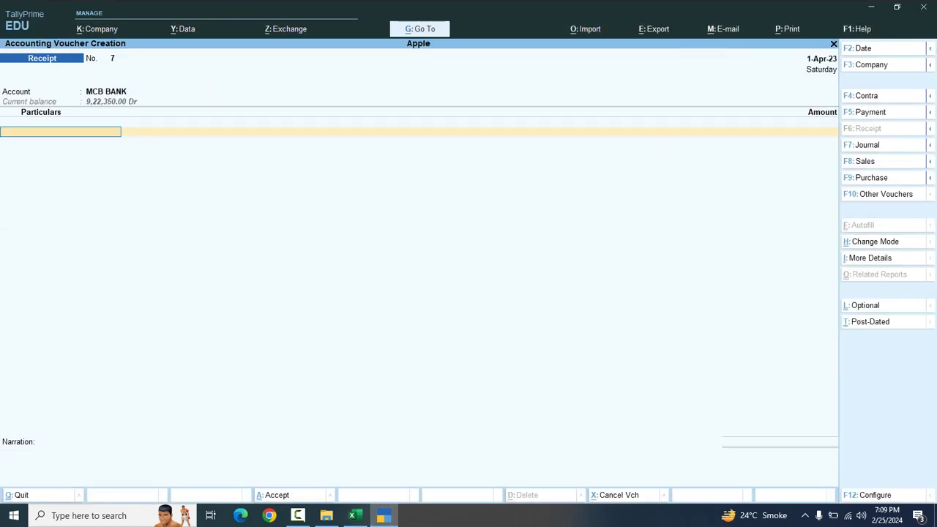
pyautogui.write('s')
pyautogui.press('Return')
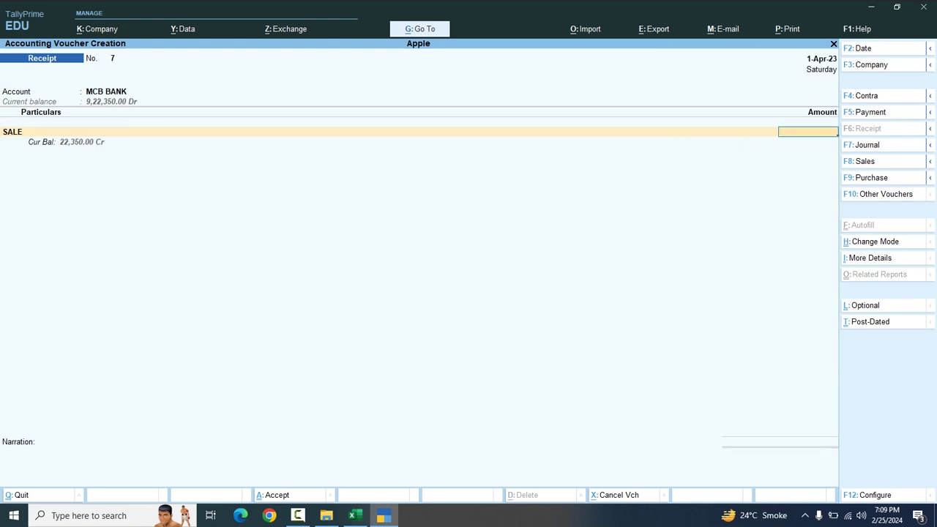
# Enter 12000 as the seventh voucher's amount and set its bank allocation to Cheque/DD.
pyautogui.write('12000')
pyautogui.press('Return')
pyautogui.press('Return')
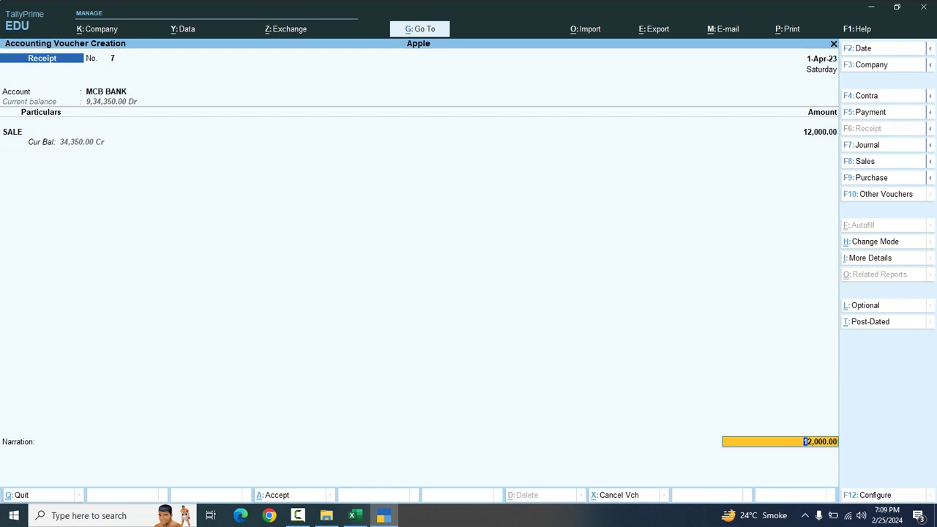
pyautogui.press('Return')
pyautogui.press('Return')
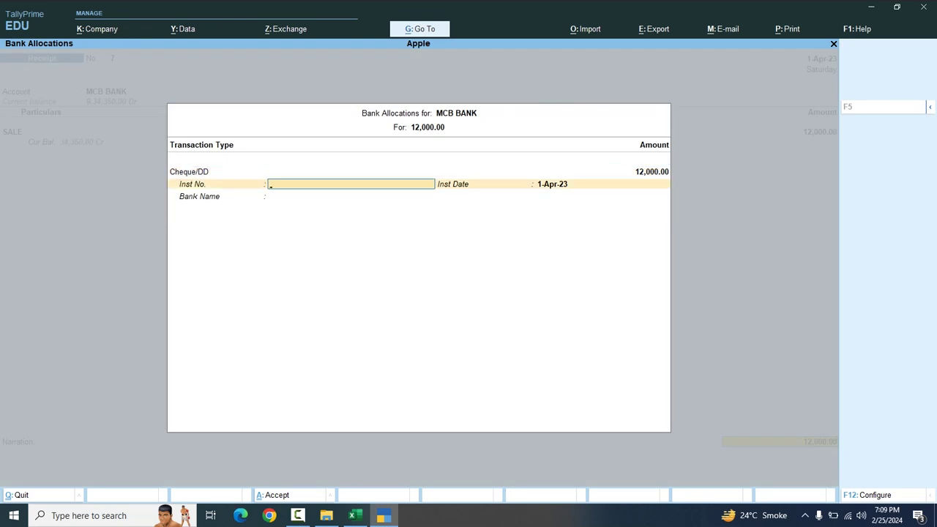
# Look up the 18th jan cheque number in Excel, enter 4578 as the TallyPrime instrument number, and save the voucher with a blank narration.
pyautogui.hotkey('alt', 'Tab')
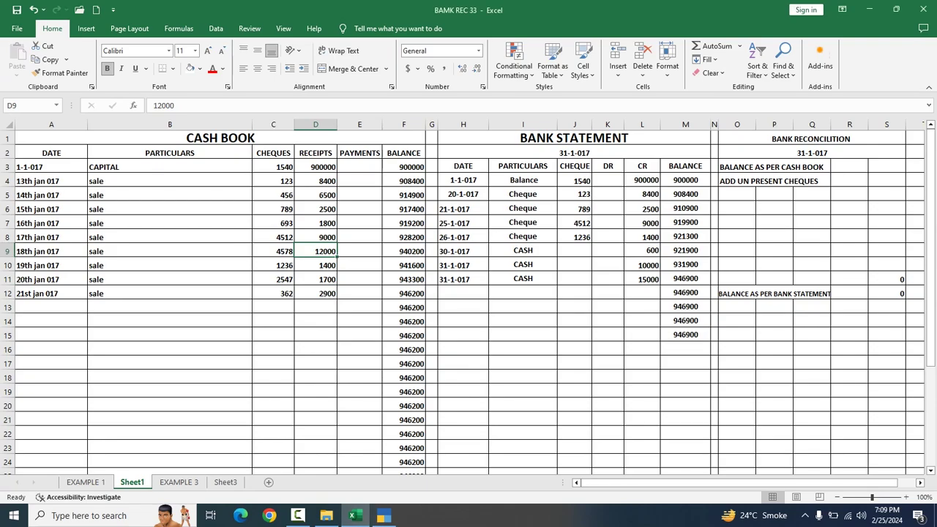
pyautogui.hotkey('alt', 'Tab')
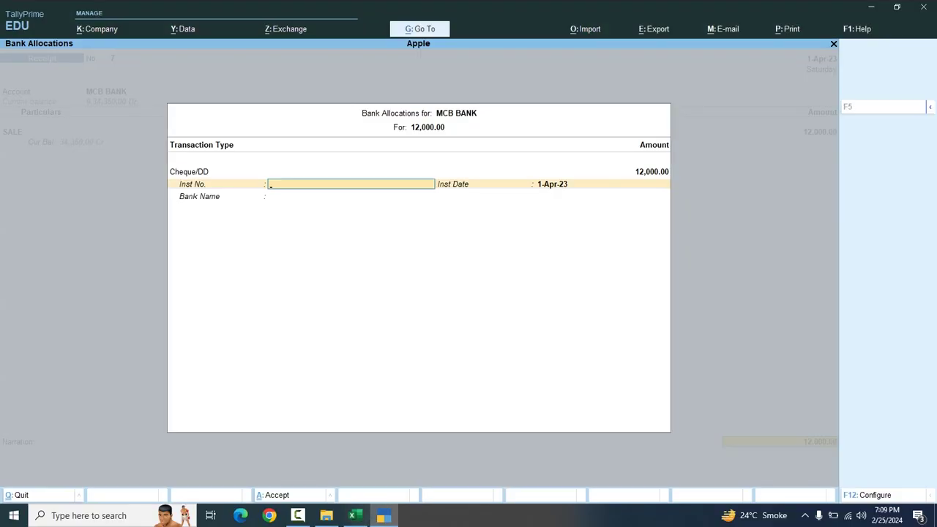
pyautogui.write('4578')
pyautogui.press('Return')
pyautogui.press('Return')
pyautogui.press('Return')
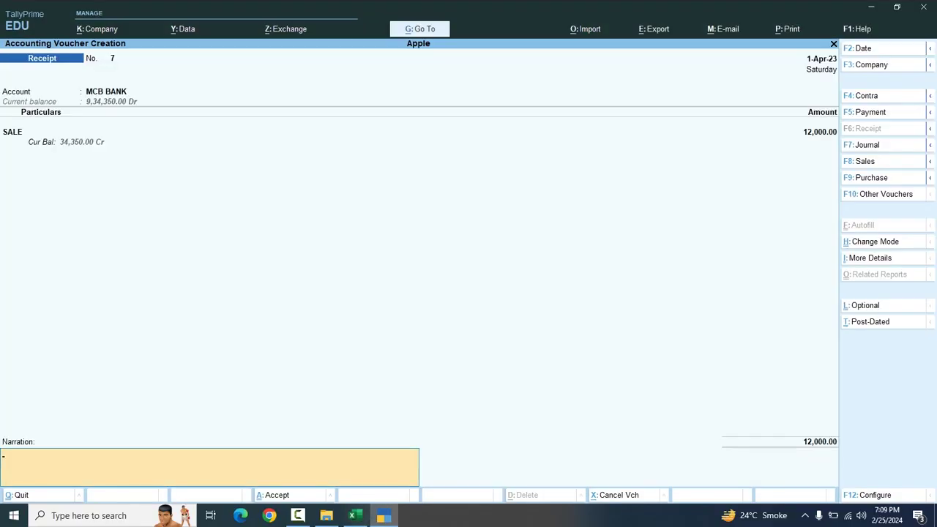
pyautogui.press('Return')
pyautogui.press('Return')
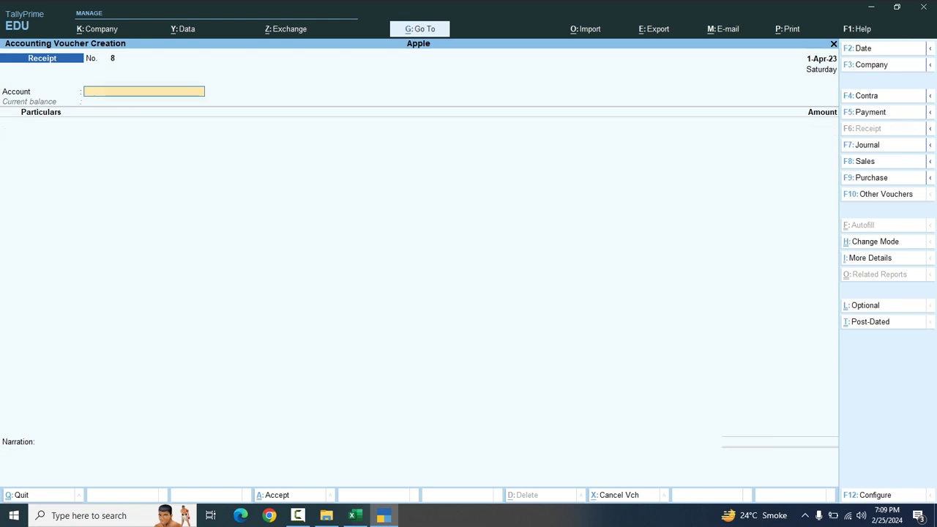
# Look up the 19th jan sale in the Excel cash book and start the eighth TallyPrime receipt voucher with MCB BANK and SALE.
pyautogui.hotkey('alt', 'Tab')
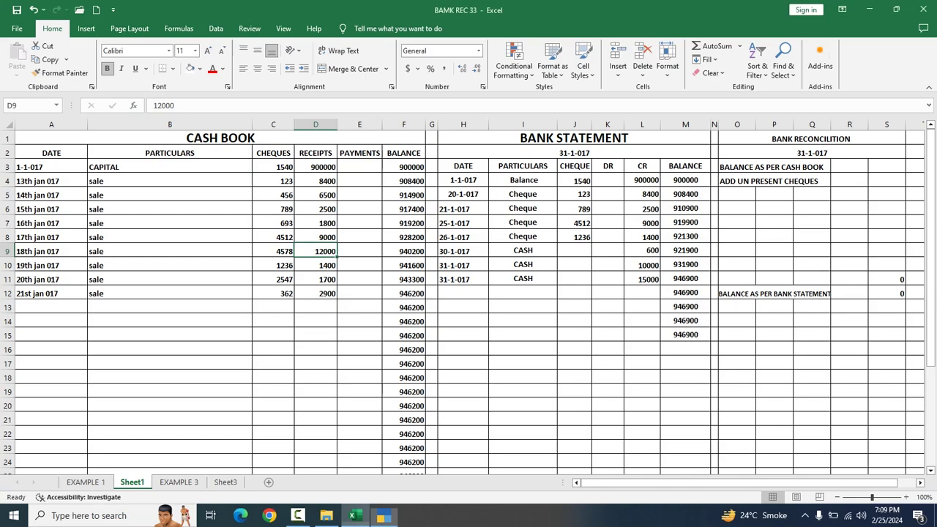
pyautogui.click(315, 265)
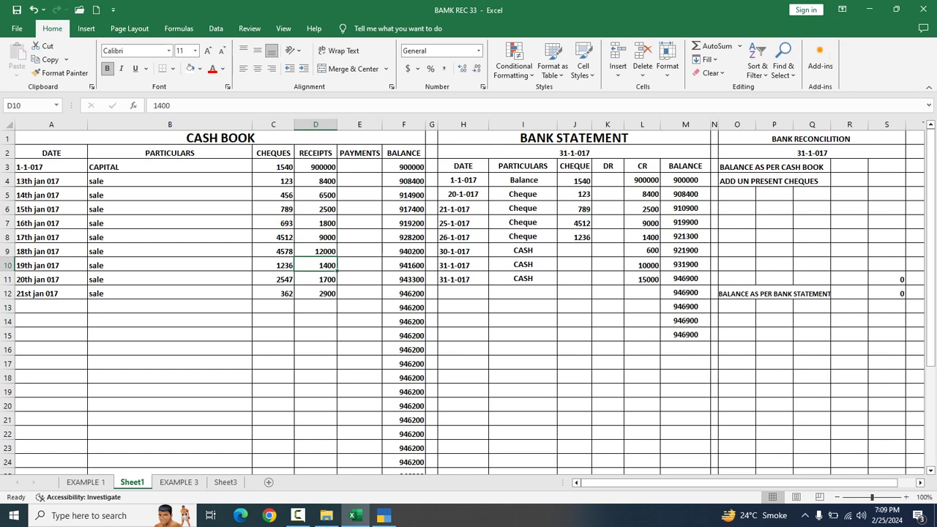
pyautogui.hotkey('alt', 'Tab')
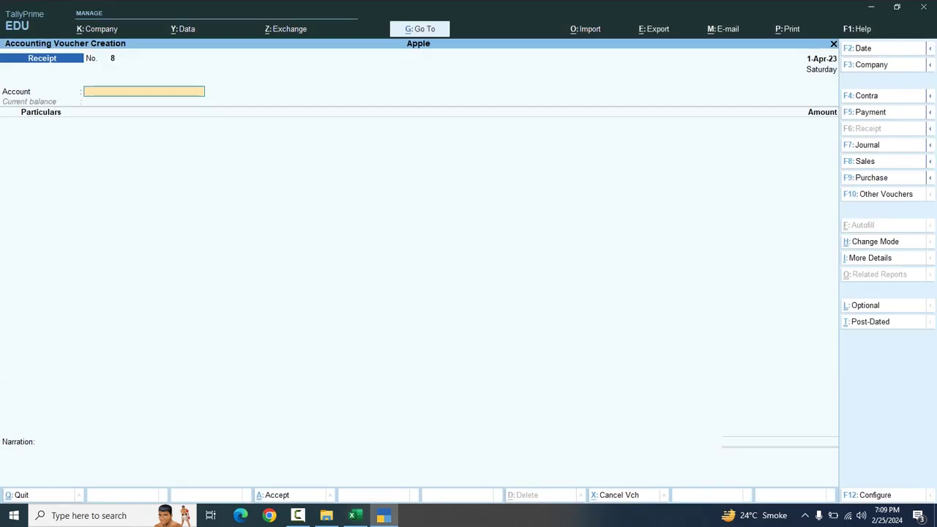
pyautogui.write('B')
pyautogui.press('Return')
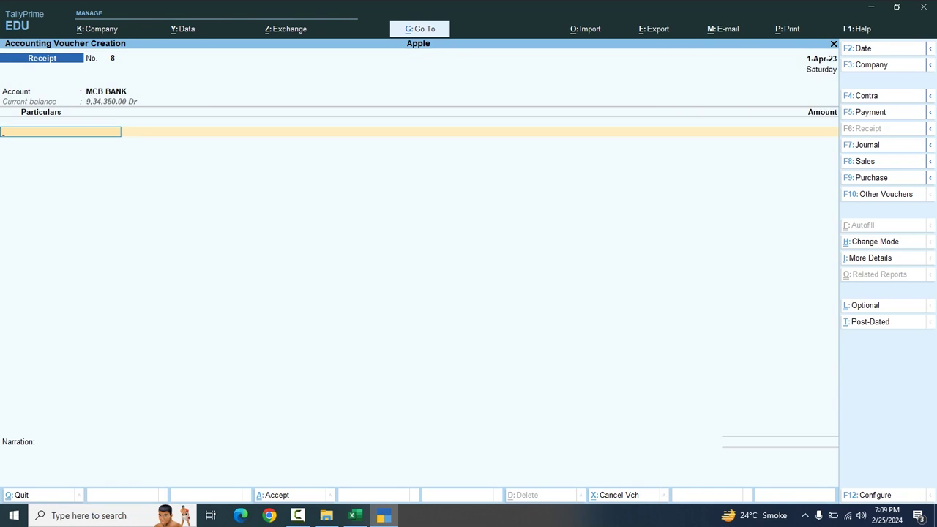
pyautogui.write('Sale')
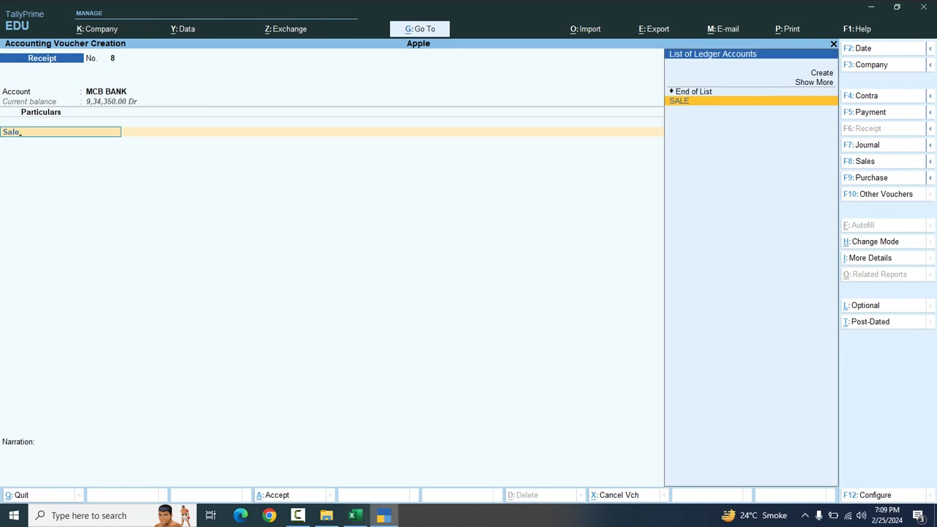
pyautogui.press('Return')
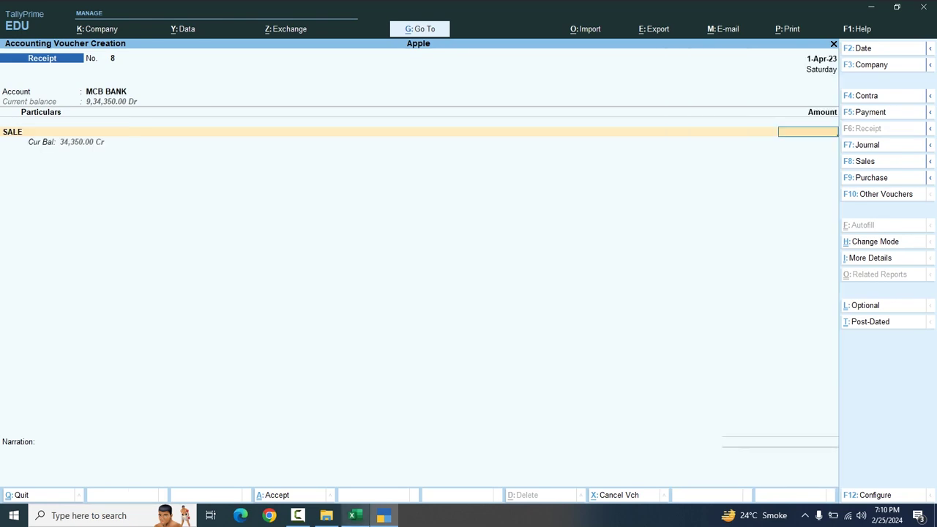
# Enter 1400 as the eighth voucher's amount and set its bank allocation to Cheque/DD.
pyautogui.click(355, 515)
pyautogui.click(355, 515)
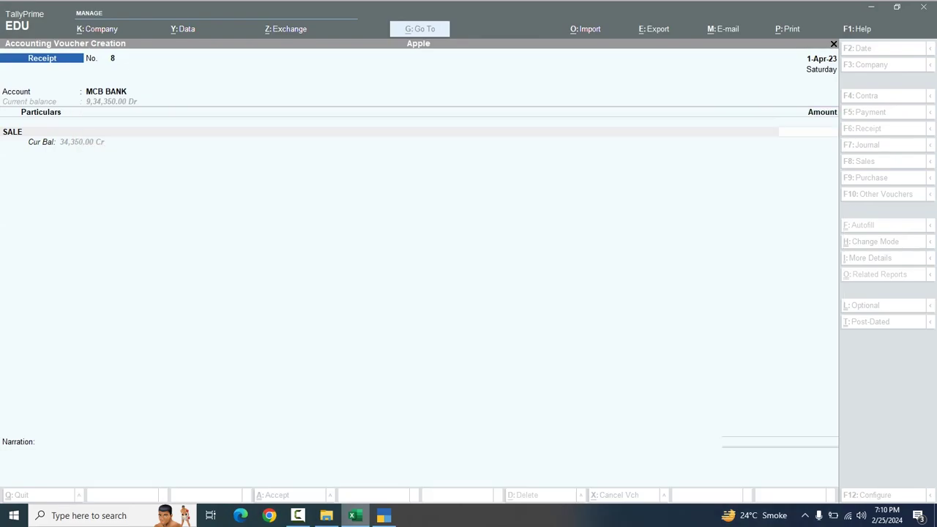
pyautogui.write('1400')
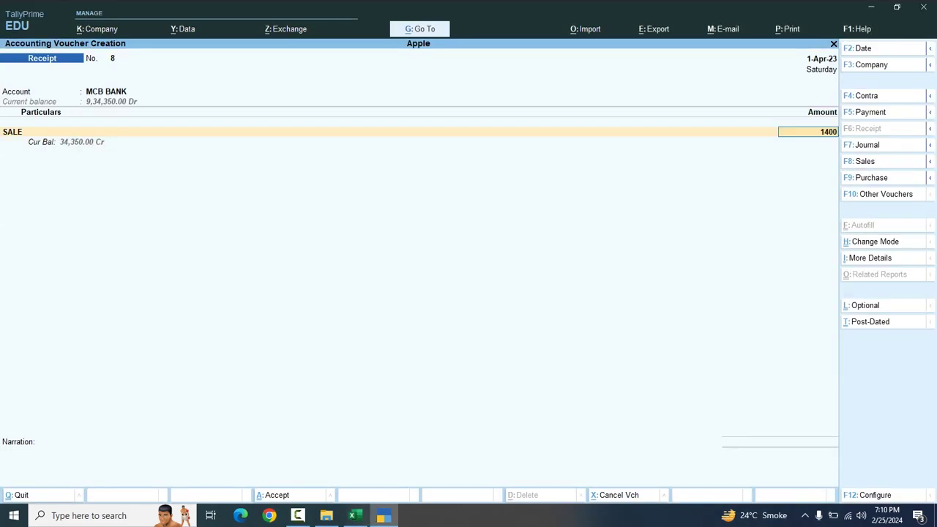
pyautogui.press('Return')
pyautogui.press('Return')
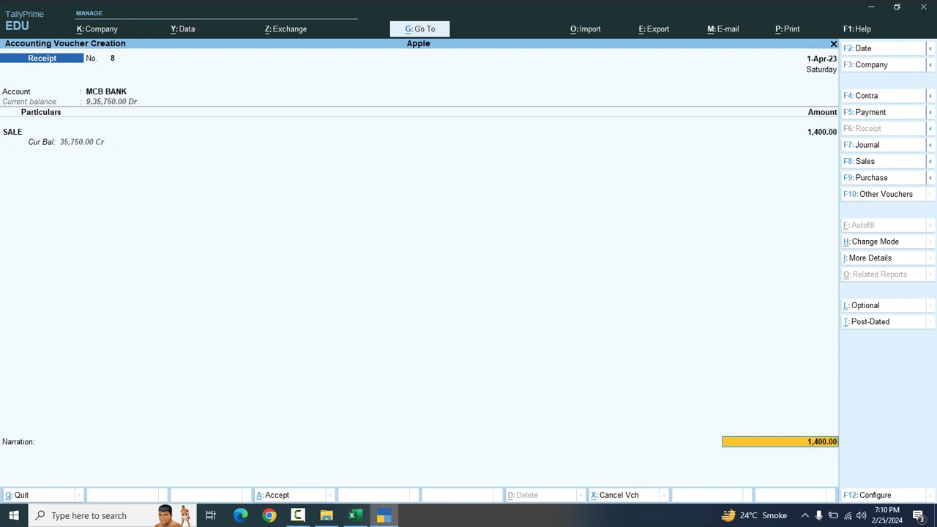
pyautogui.press('Return')
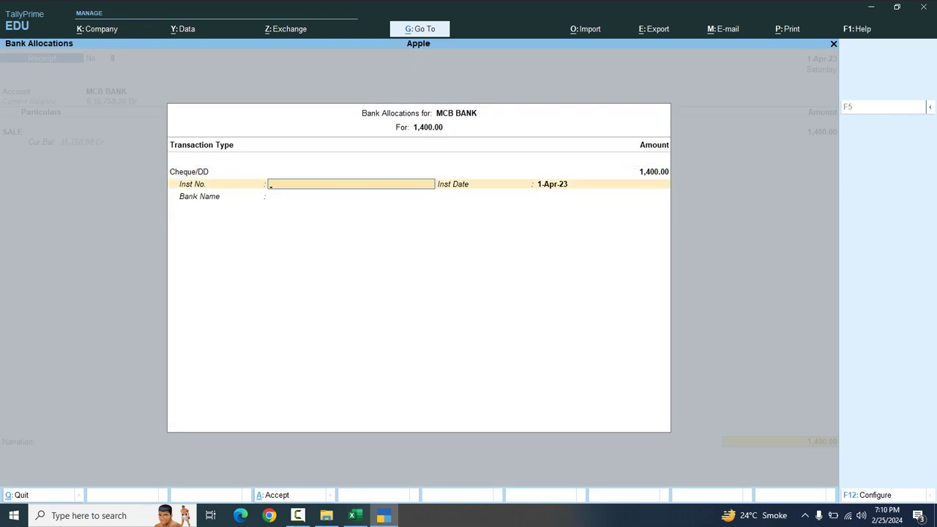
# Enter 1236 as the eighth voucher's instrument number and save the voucher with a blank narration.
pyautogui.write('1236')
pyautogui.press('Return')
pyautogui.press('Return')
pyautogui.press('Return')
pyautogui.press('Return')
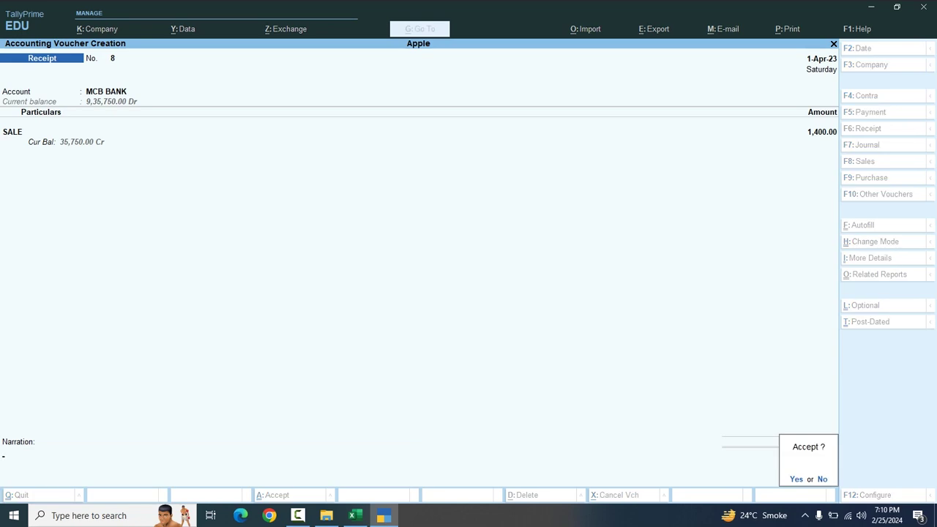
pyautogui.press('y')
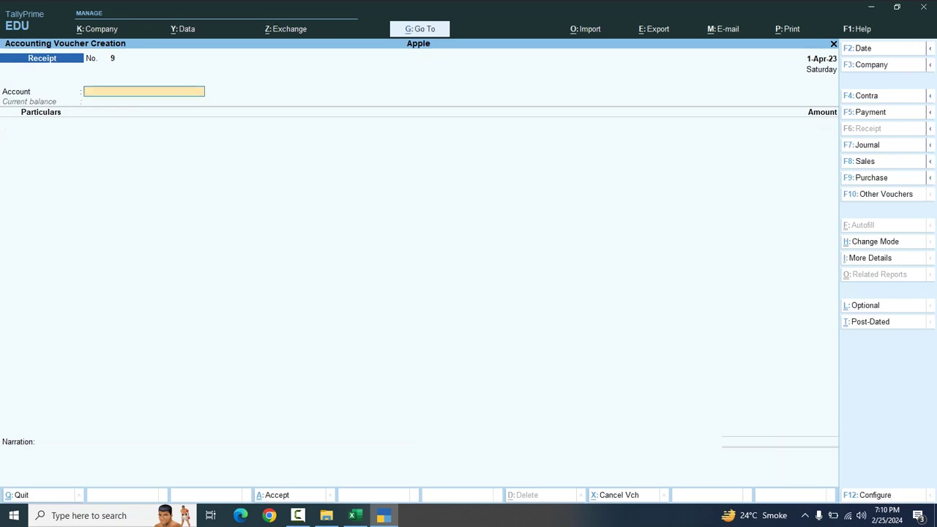
# Look up the 20th jan sale in the Excel cash book and start the ninth TallyPrime receipt voucher with MCB BANK and SALE.
pyautogui.click(355, 516)
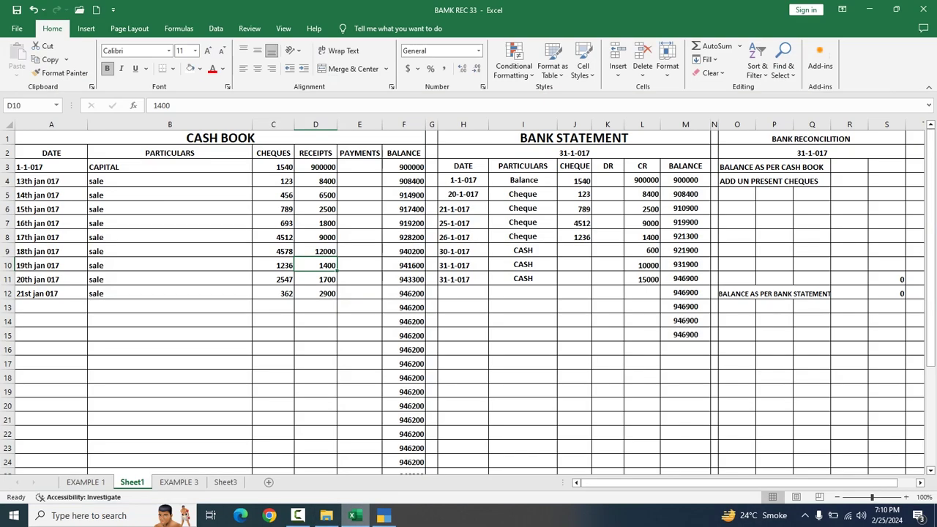
pyautogui.click(316, 279)
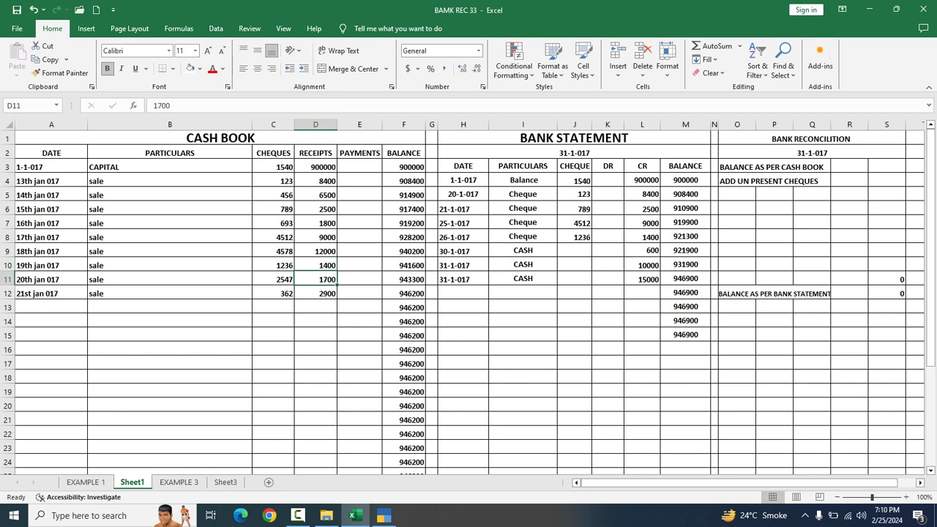
pyautogui.click(383, 516)
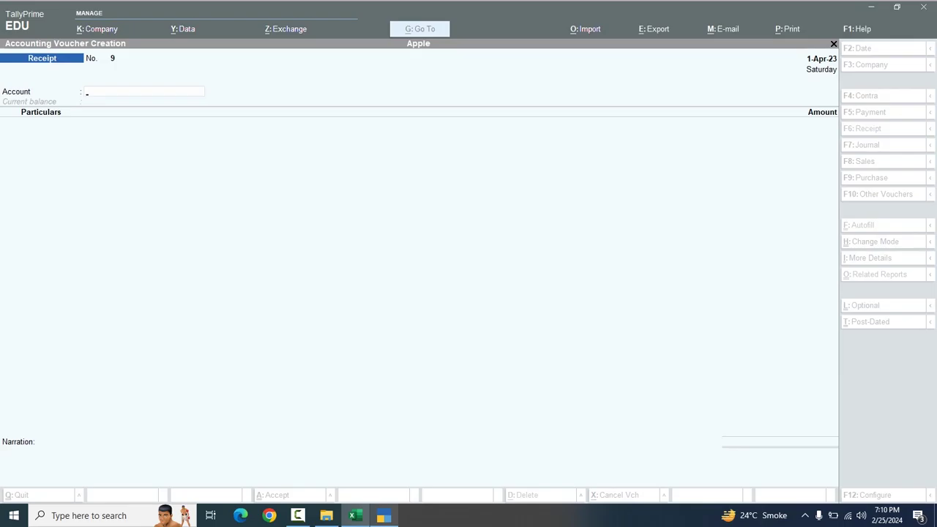
pyautogui.write('B')
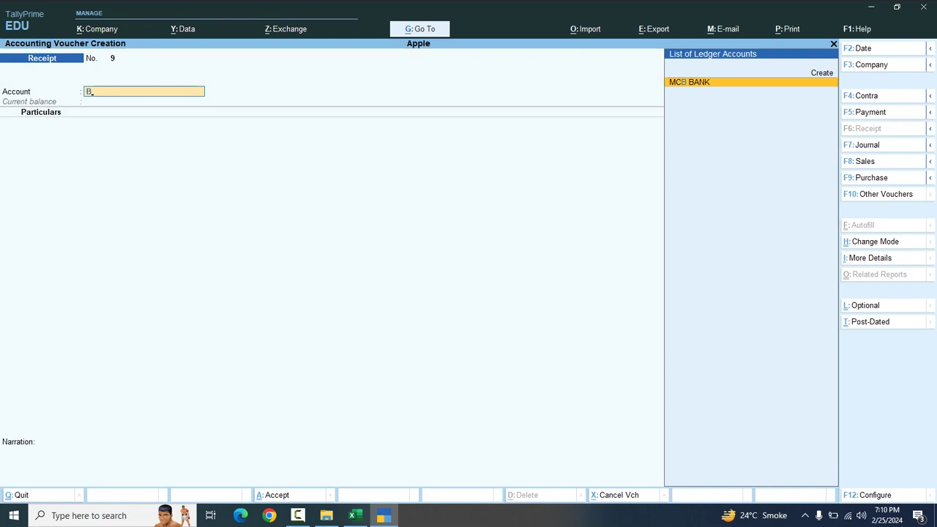
pyautogui.press('Return')
pyautogui.write('S')
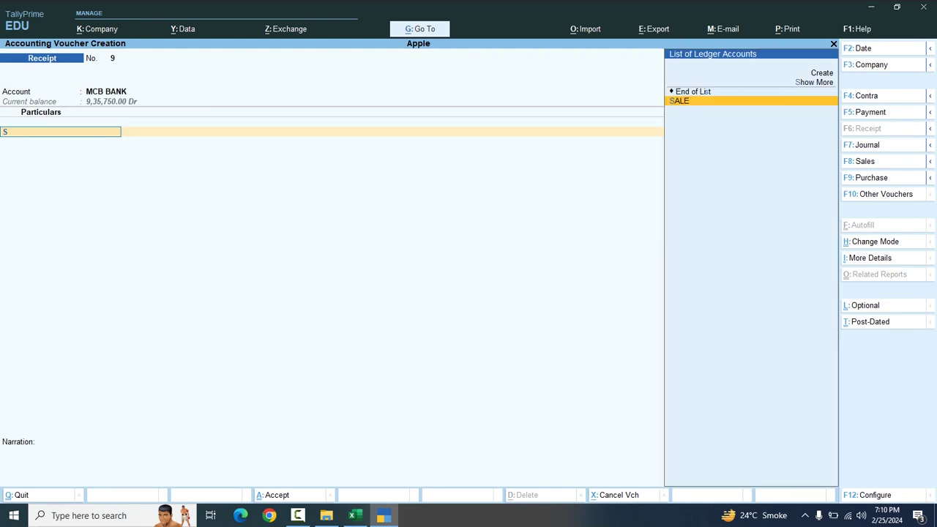
pyautogui.press('Return')
# Enter 1700 as the ninth voucher's amount and set its bank allocation to Cheque/DD.
pyautogui.write('1700')
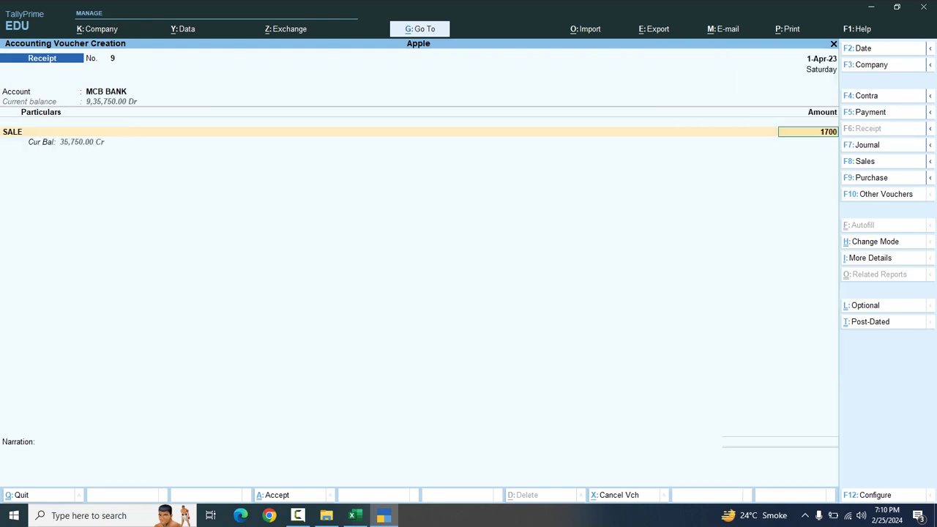
pyautogui.press('Return')
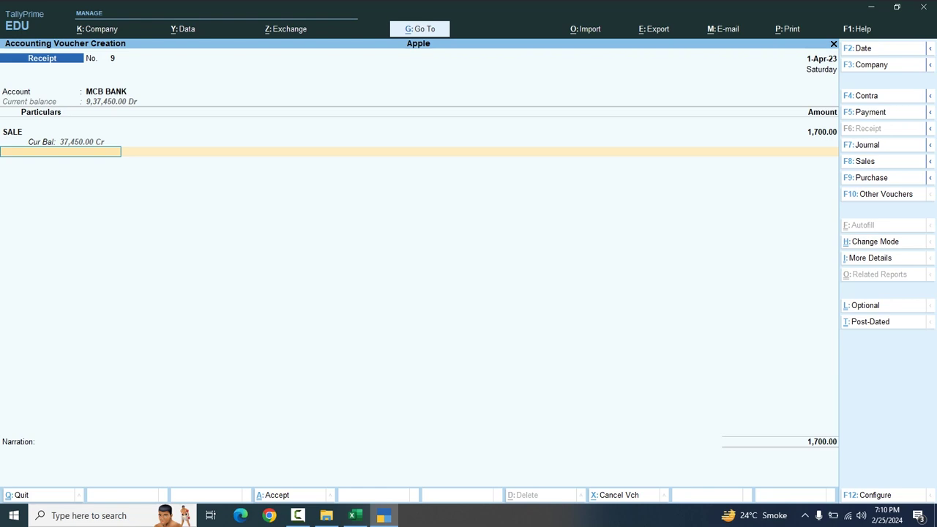
pyautogui.press('Return')
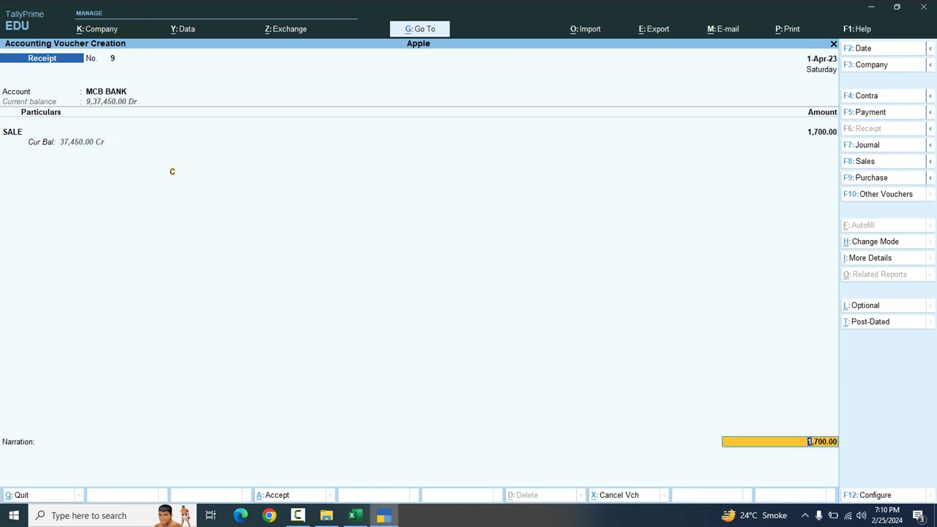
pyautogui.press('Return')
pyautogui.press('Return')
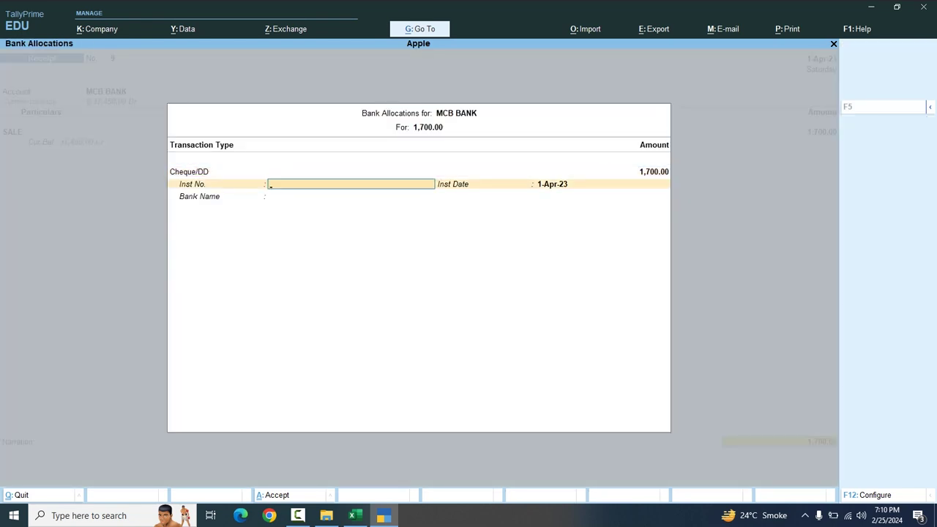
# Look up the 20th jan cheque number in Excel, enter 2547 as the TallyPrime instrument number, and save the voucher with a blank narration.
pyautogui.click(355, 516)
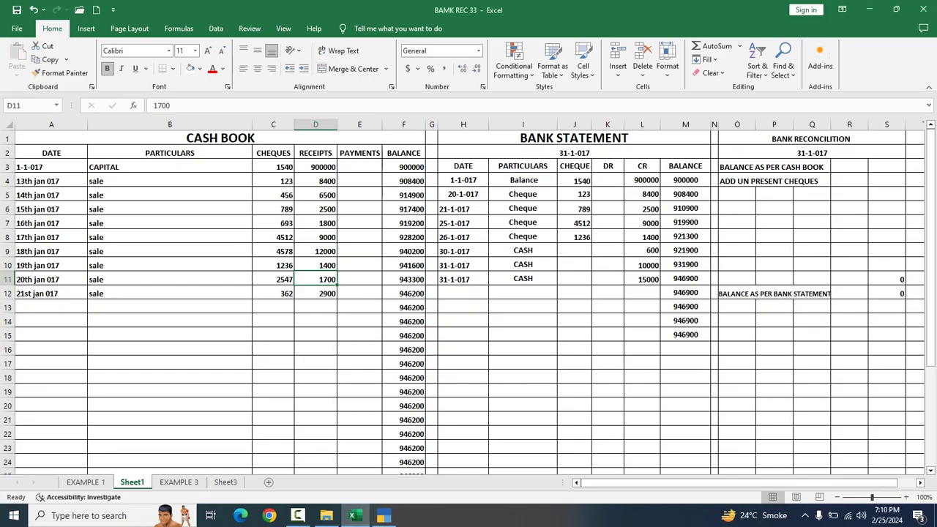
pyautogui.click(273, 279)
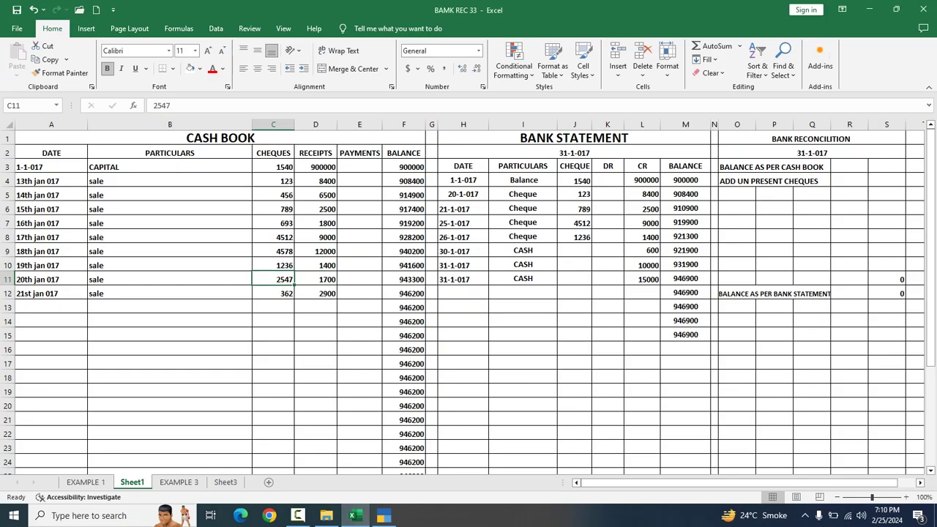
pyautogui.hotkey('alt', 'Tab')
pyautogui.write('25')
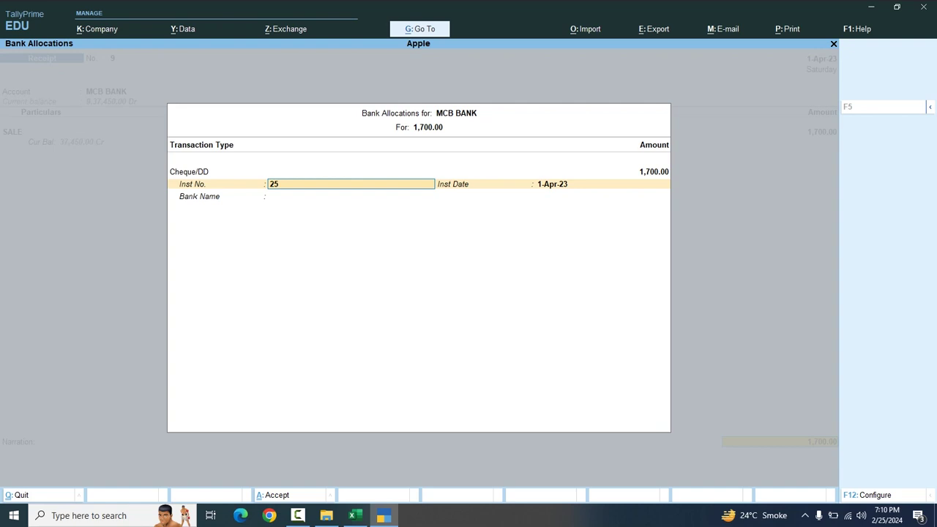
pyautogui.write('4')
pyautogui.press('Return')
pyautogui.press('Return')
pyautogui.press('Return')
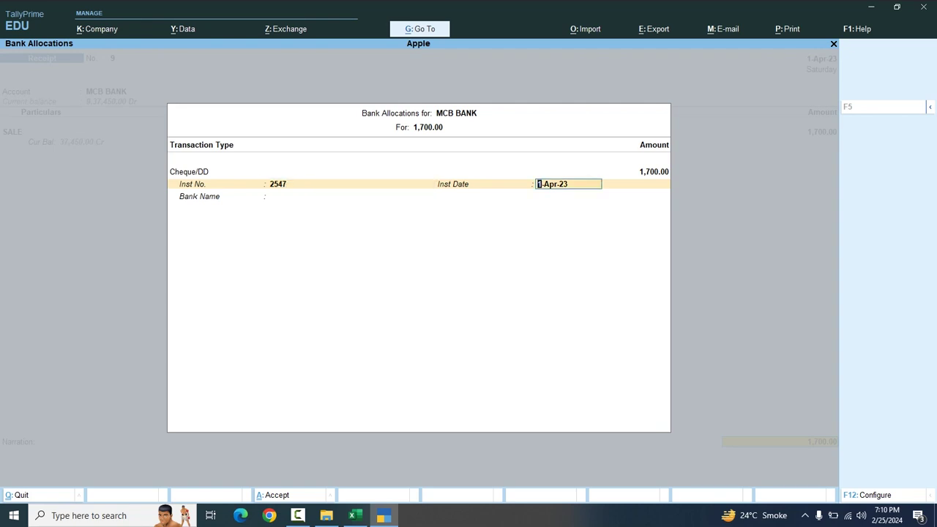
pyautogui.press('Return')
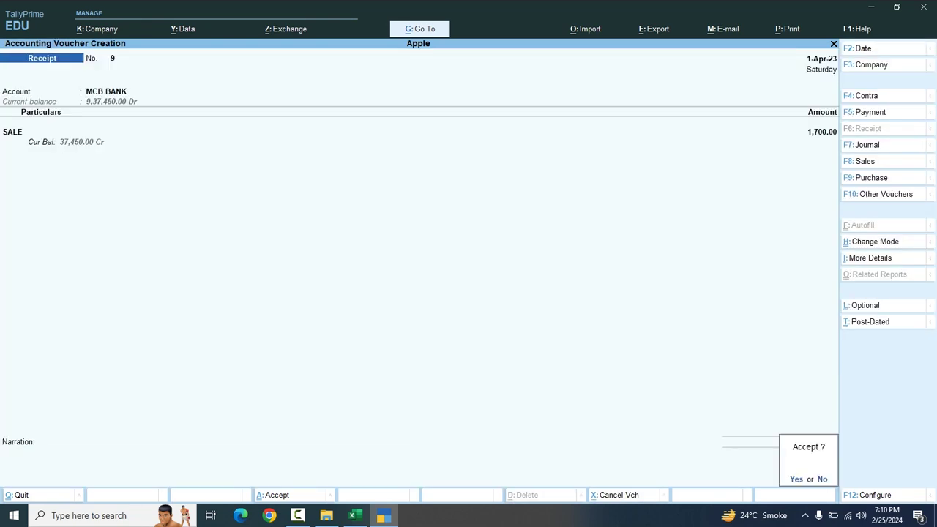
pyautogui.press('Return')
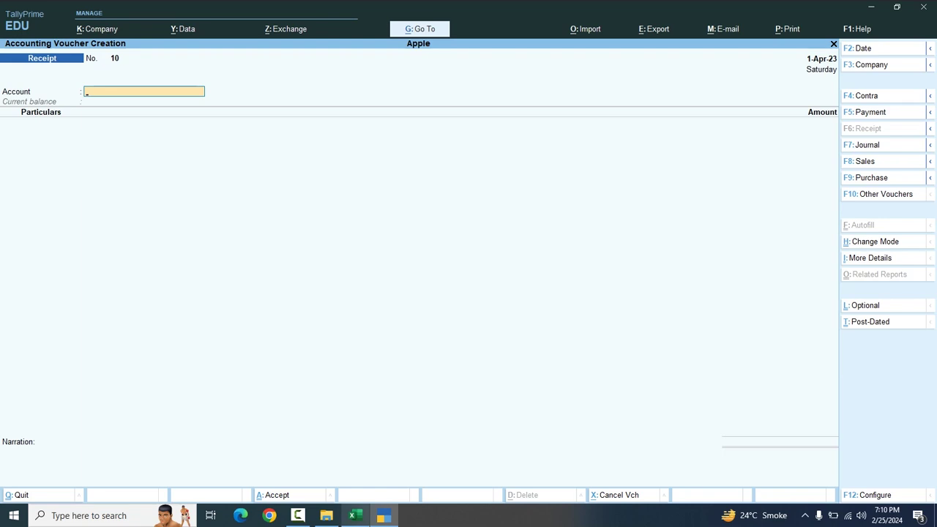
# Look up the 21st jan sale in the Excel cash book and start the tenth TallyPrime receipt voucher with MCB BANK and SALE.
pyautogui.click(355, 515)
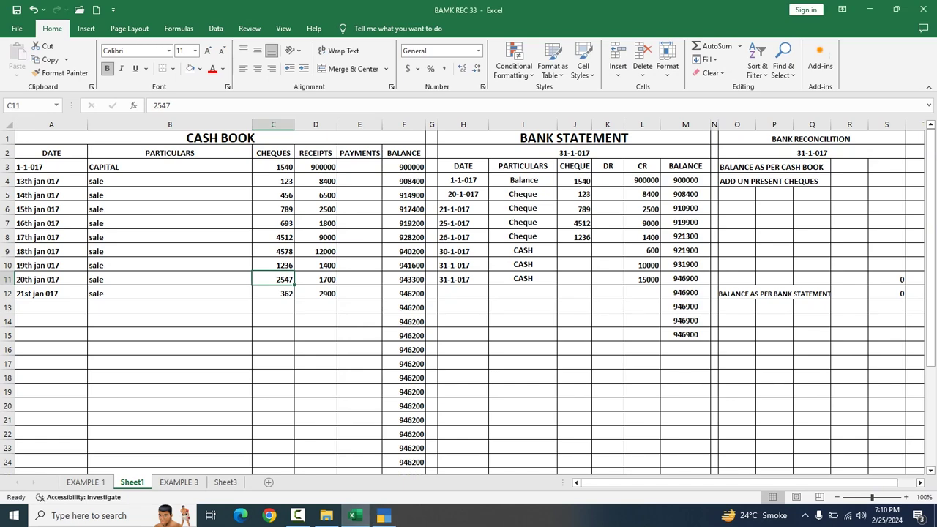
pyautogui.click(316, 293)
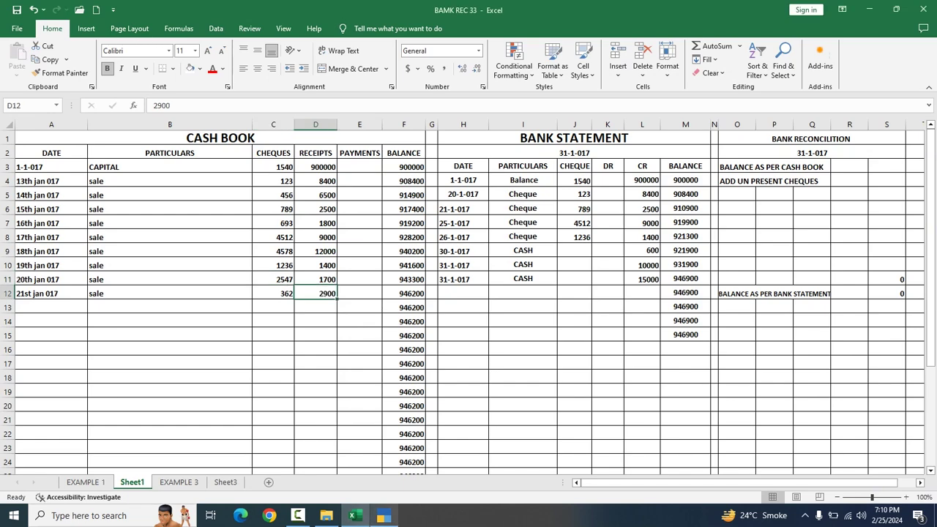
pyautogui.click(384, 516)
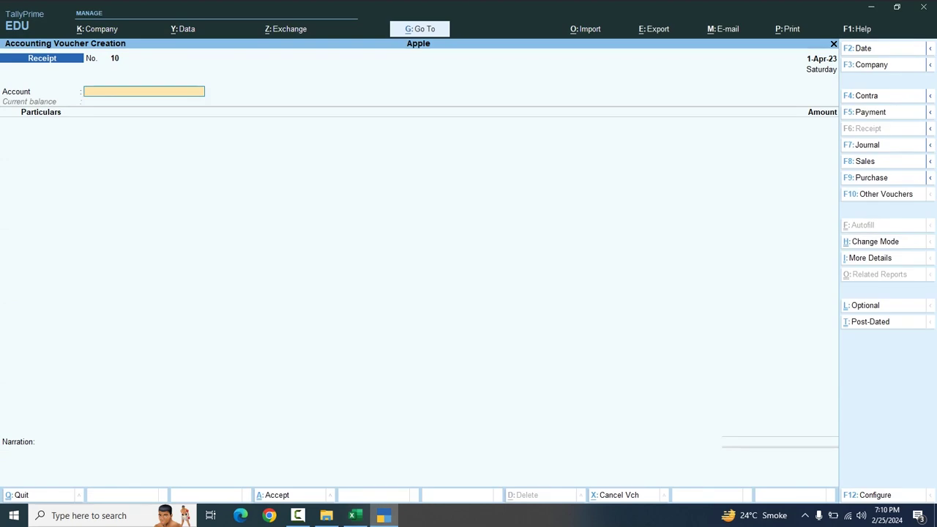
pyautogui.write('m')
pyautogui.press('Return')
pyautogui.write('s')
pyautogui.press('Return')
# Enter 2900 as the tenth voucher's amount and set its bank allocation to Cheque/DD.
pyautogui.write('2900')
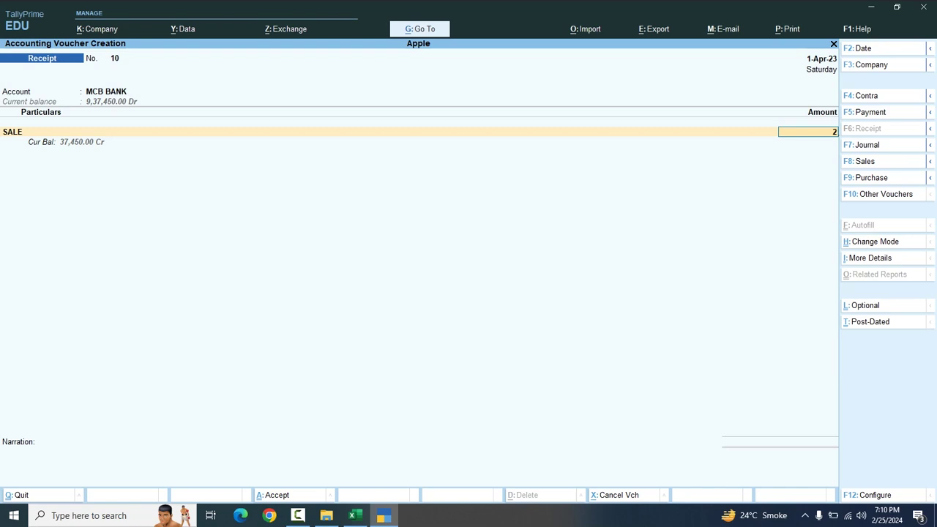
pyautogui.press('Return')
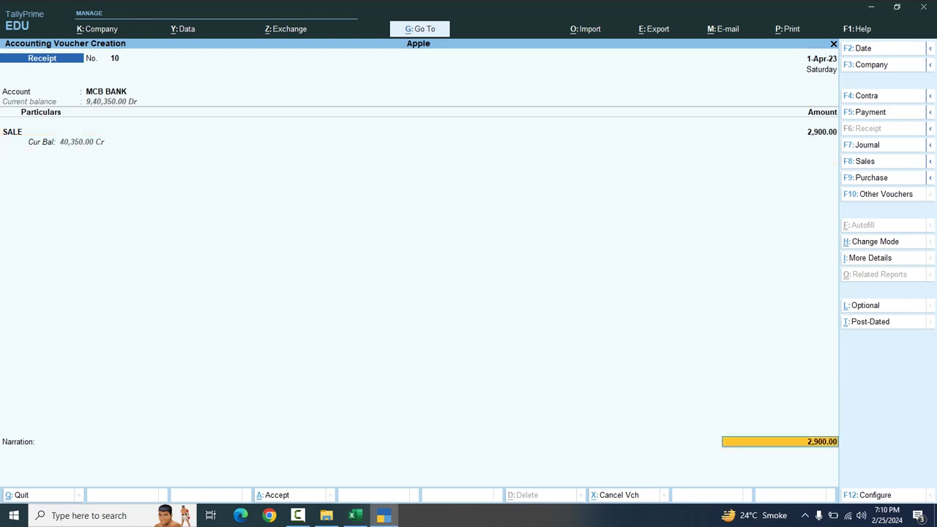
pyautogui.press('Return')
pyautogui.press('Return')
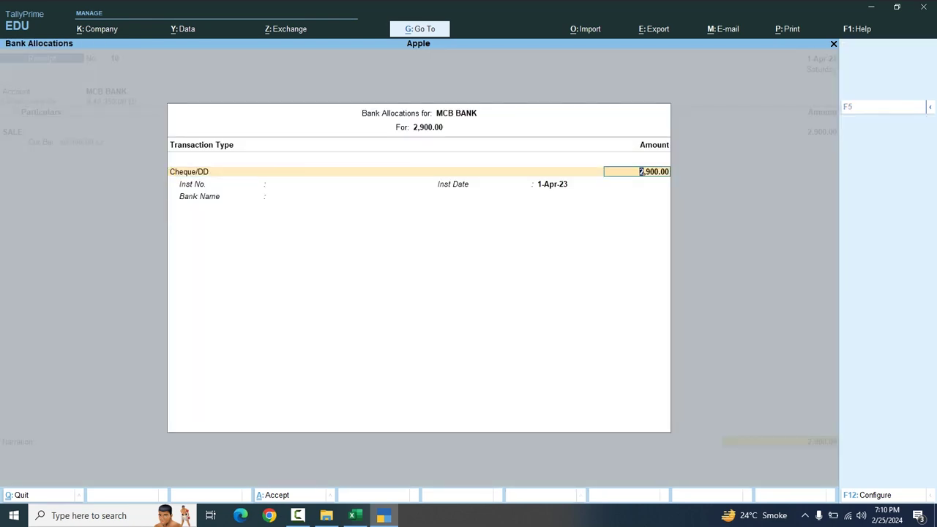
pyautogui.press('Return')
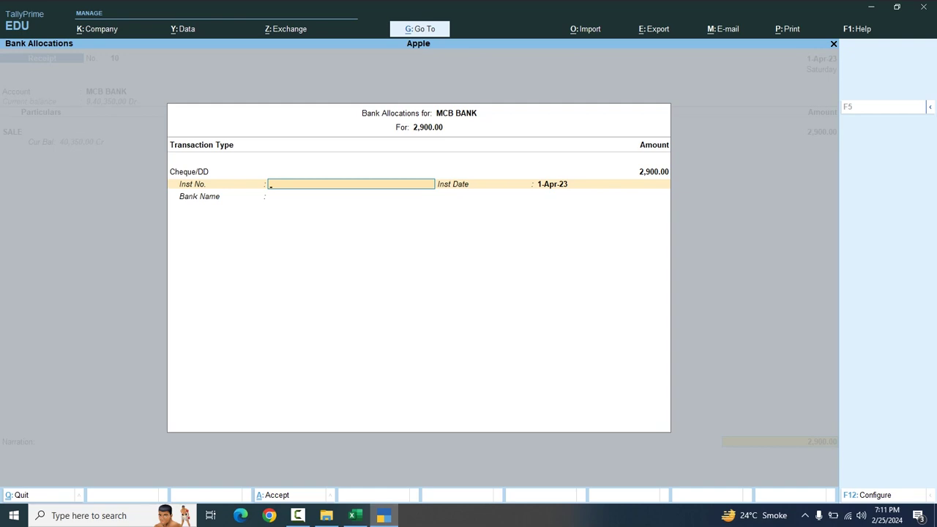
# Look up the 21st jan cheque number in Excel, enter 362 as the TallyPrime instrument number, and save the voucher with a blank narration.
pyautogui.click(355, 516)
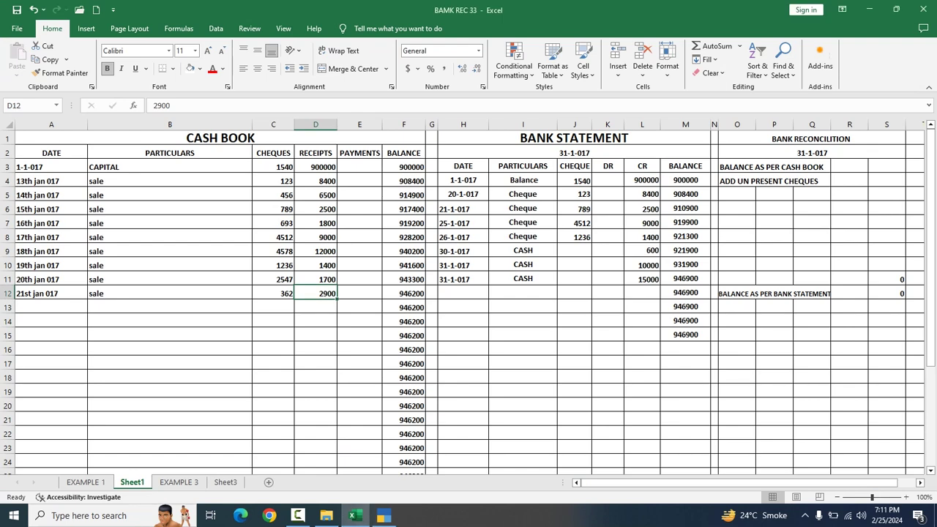
pyautogui.click(273, 293)
pyautogui.click(384, 515)
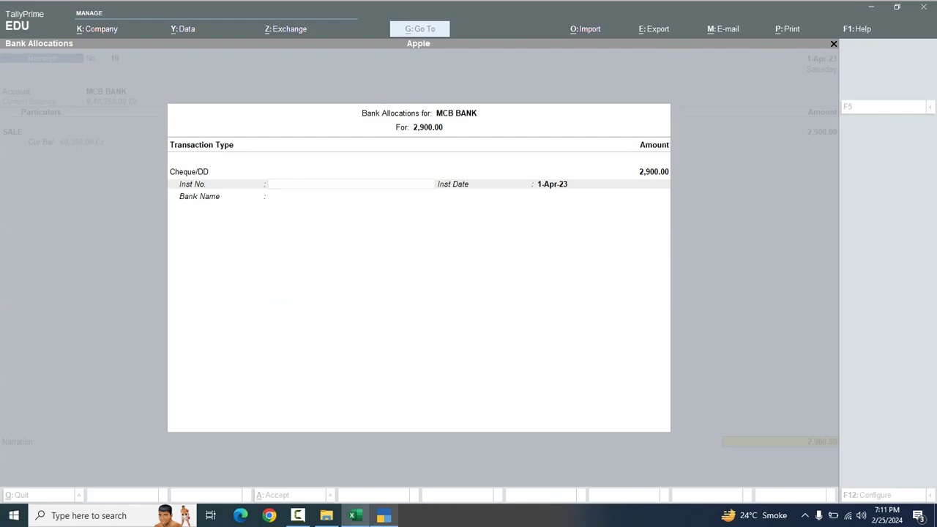
pyautogui.write('362')
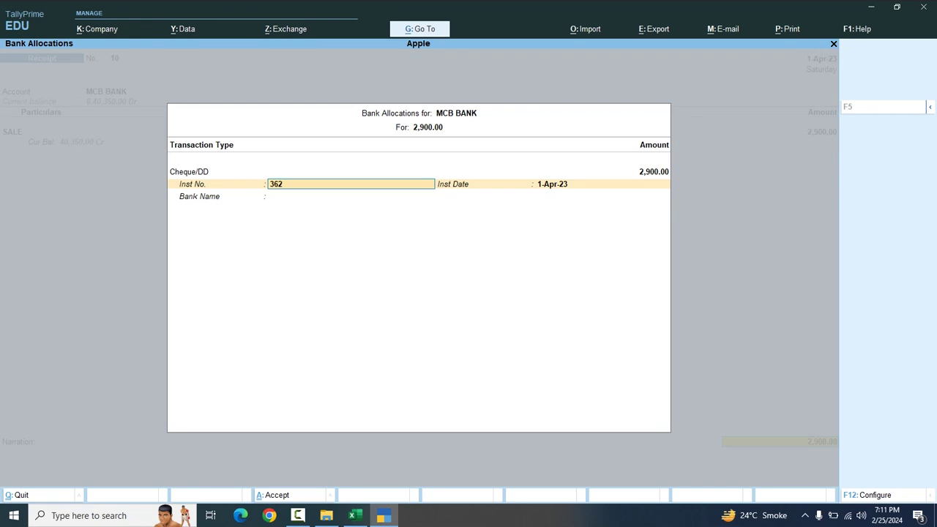
pyautogui.press('Return')
pyautogui.press('Return')
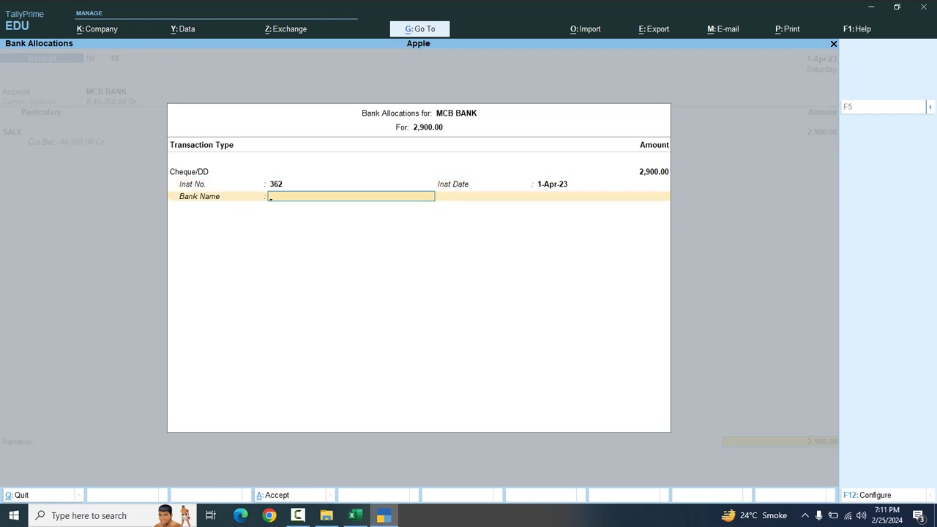
pyautogui.press('Return')
pyautogui.press('Return')
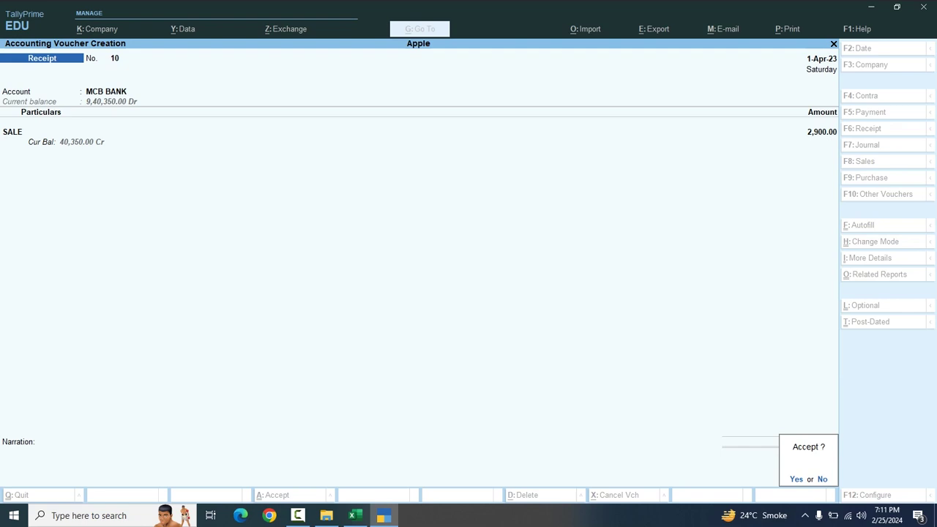
pyautogui.press('Return')
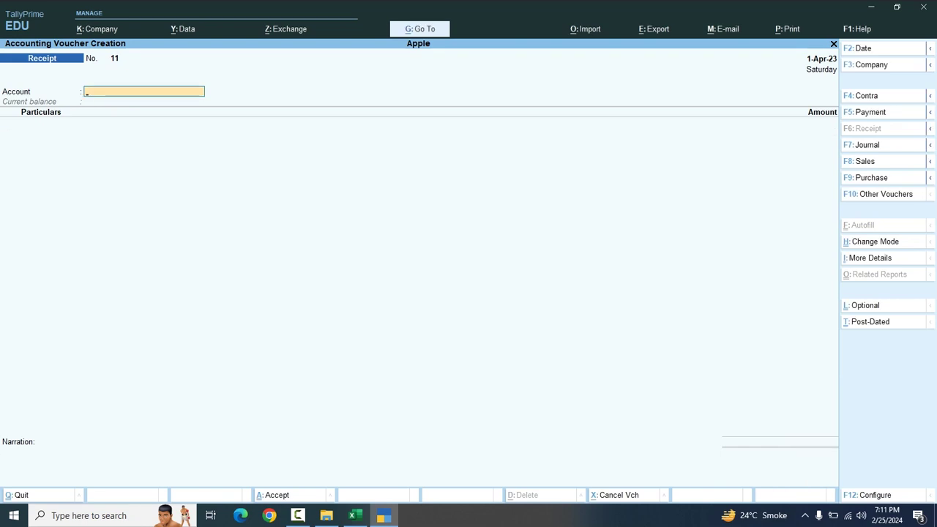
# Review the CASH credit entries at the end of the bank statement in the Excel sheet.
pyautogui.click(356, 515)
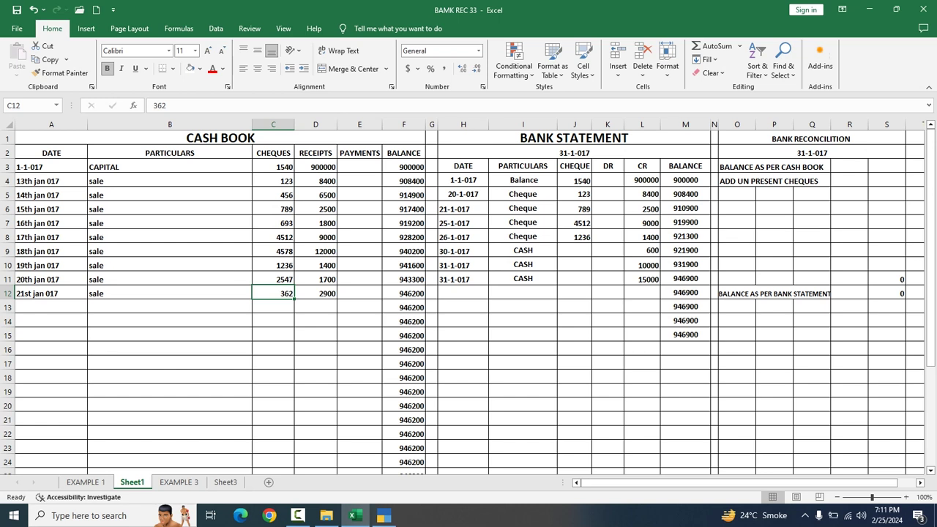
pyautogui.click(574, 363)
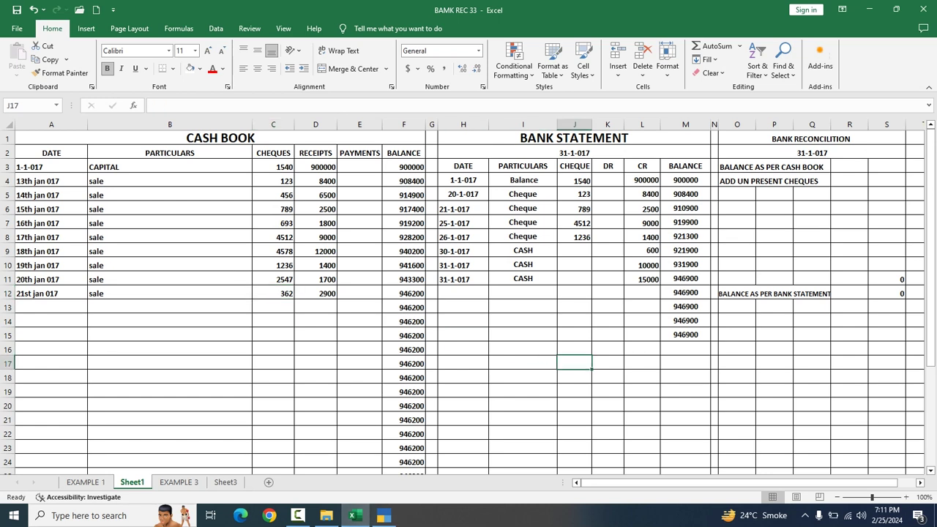
pyautogui.moveTo(642, 251); pyautogui.dragTo(642, 278)
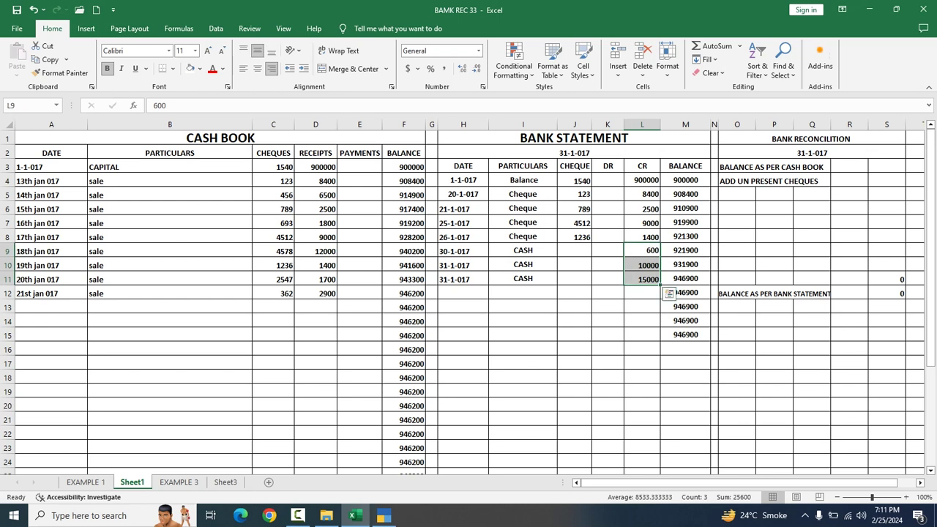
pyautogui.hotkey('shift', 'Up')
pyautogui.hotkey('shift', 'Up')
pyautogui.press('Down')
pyautogui.press('Down')
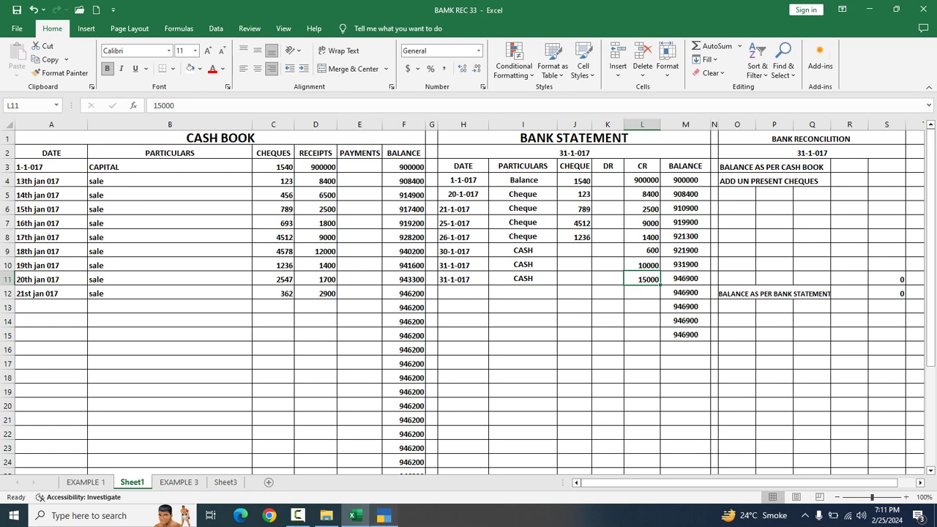
# Switch to TallyPrime, leave voucher creation, and open the bank reconciliation for MCB BANK.
pyautogui.click(383, 515)
pyautogui.press('Escape')
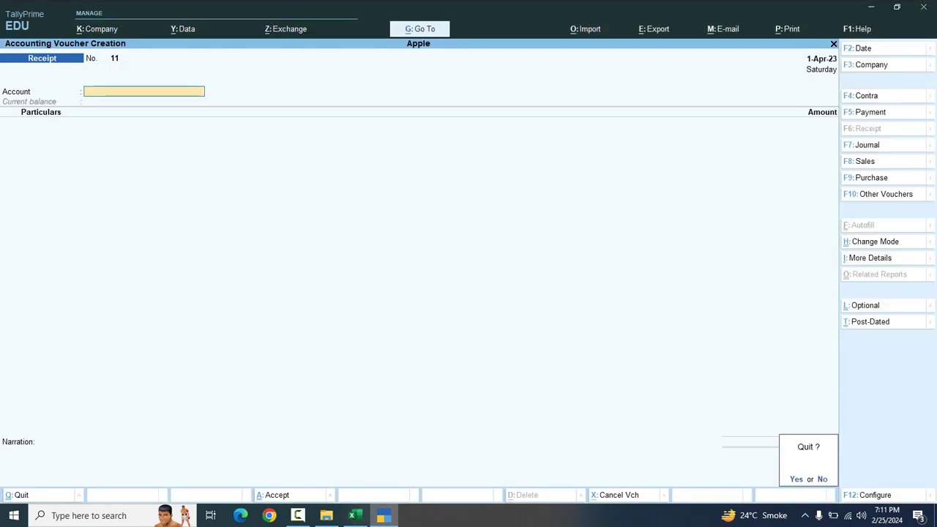
pyautogui.press('y')
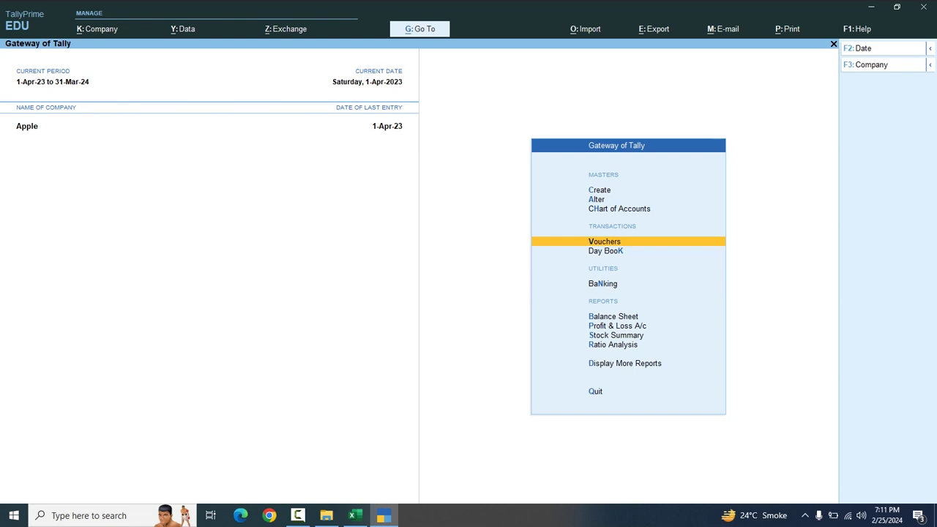
pyautogui.press('n')
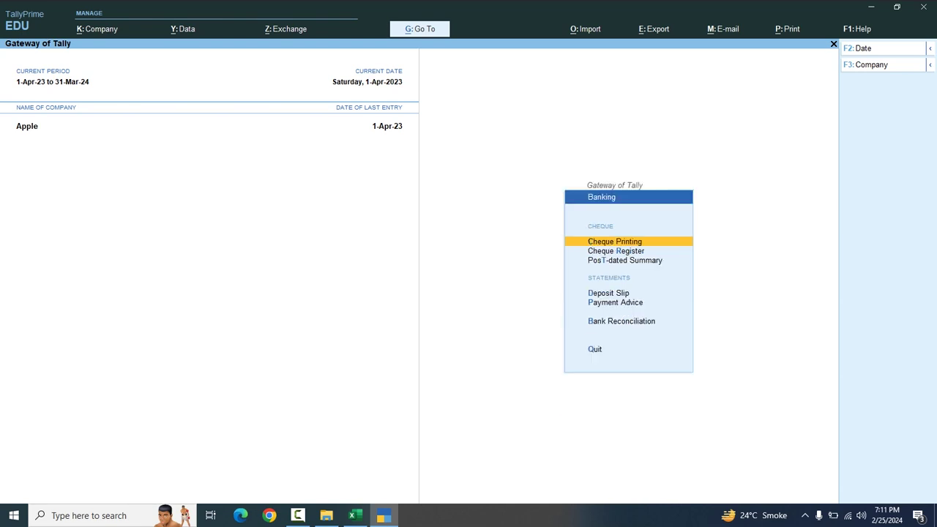
pyautogui.press('b')
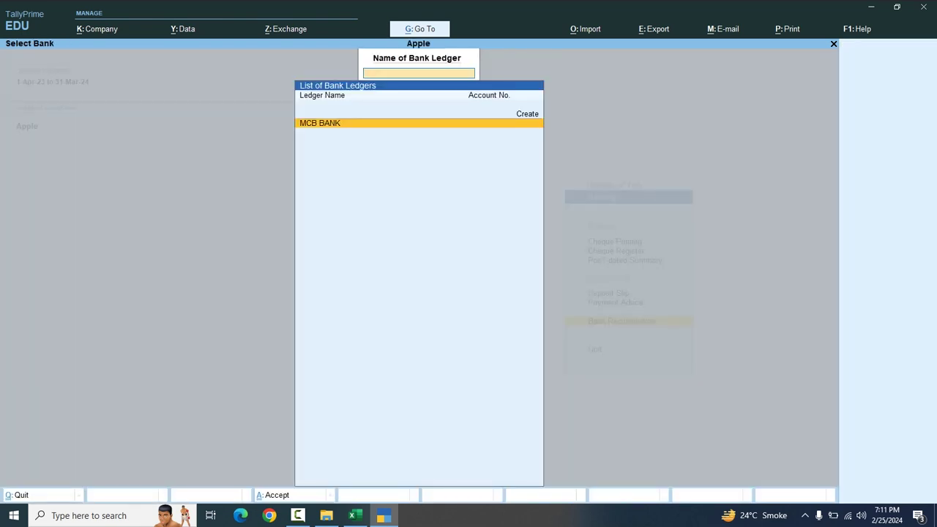
pyautogui.press('Return')
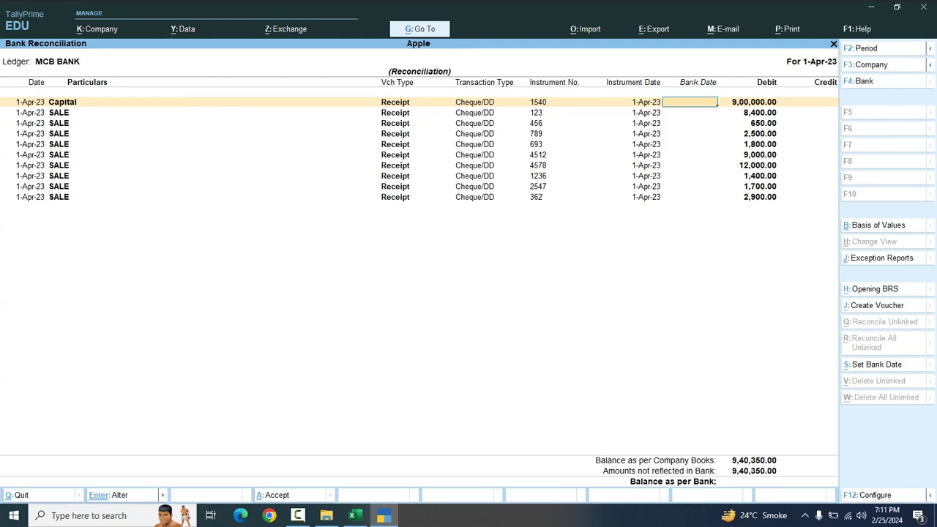
# Examine the receipts listed in the MCB BANK reconciliation, from the Capital entry through the last SALE entry.
pyautogui.press('Down')
pyautogui.press('Down')
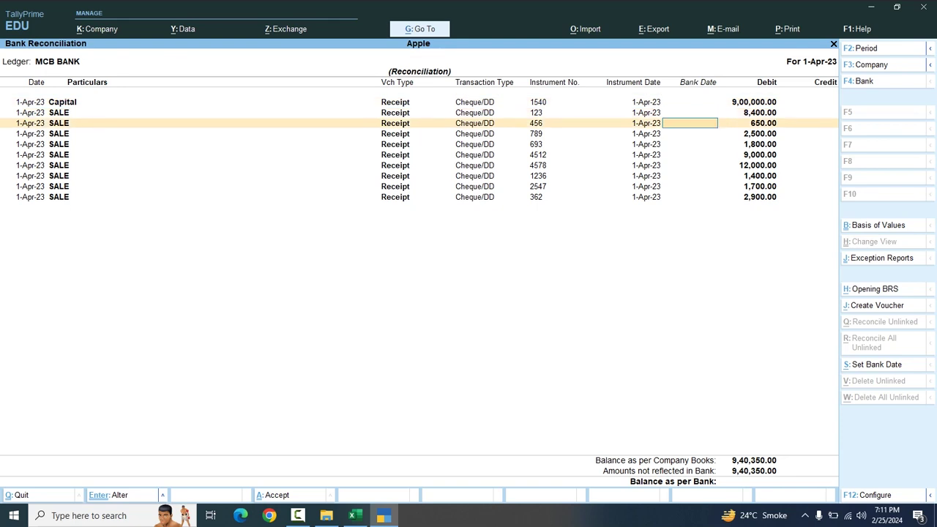
pyautogui.press('Down')
pyautogui.press('Down')
pyautogui.press('Down')
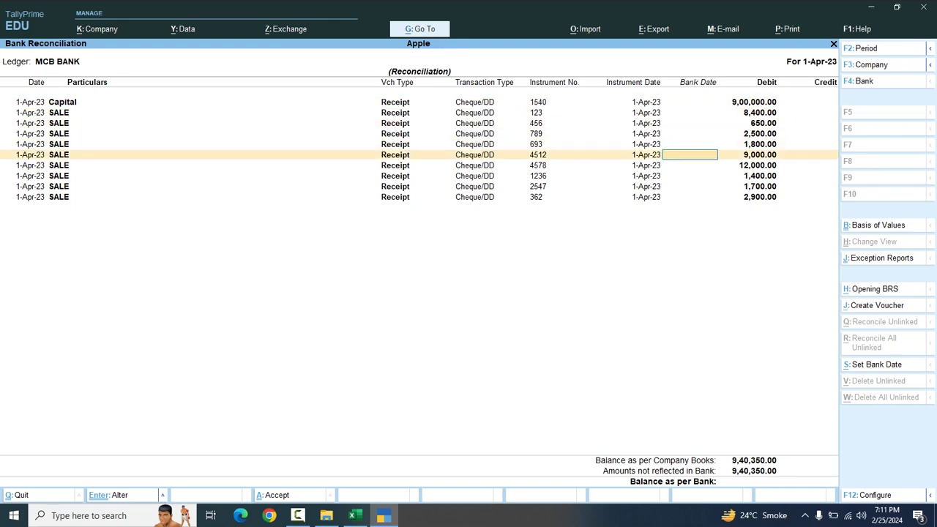
pyautogui.press('Down')
pyautogui.press('Down')
pyautogui.press('Down')
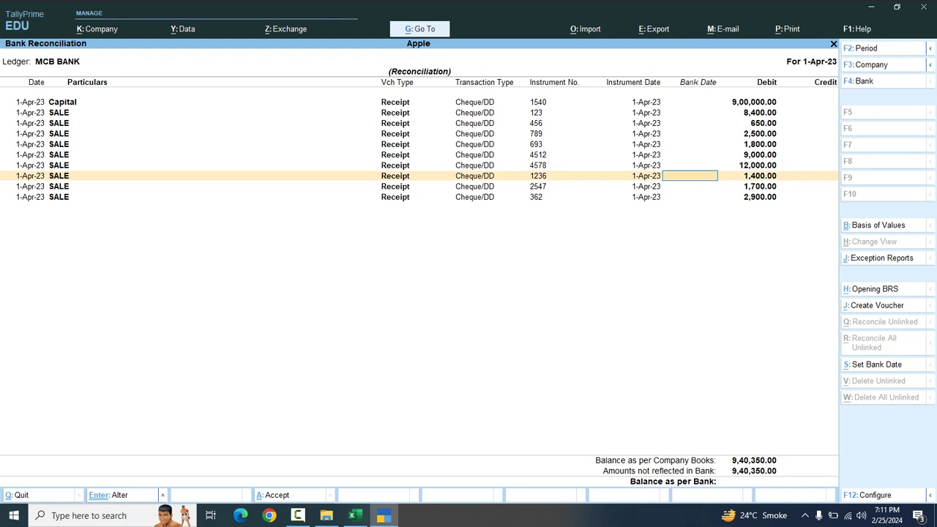
pyautogui.press('Down')
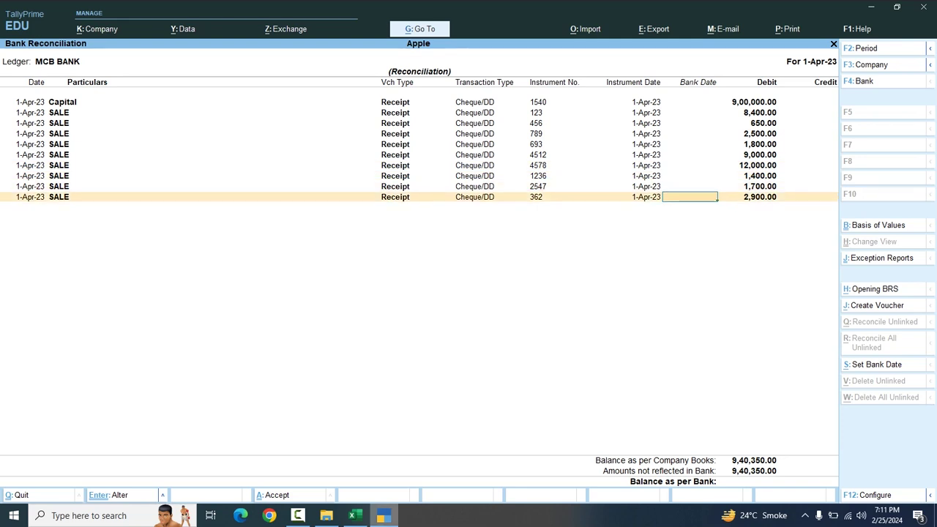
# Switch to Excel and review the CASH credit amounts dated 30-1-017 and 31-1-017 in the bank statement.
pyautogui.moveTo(383, 515)
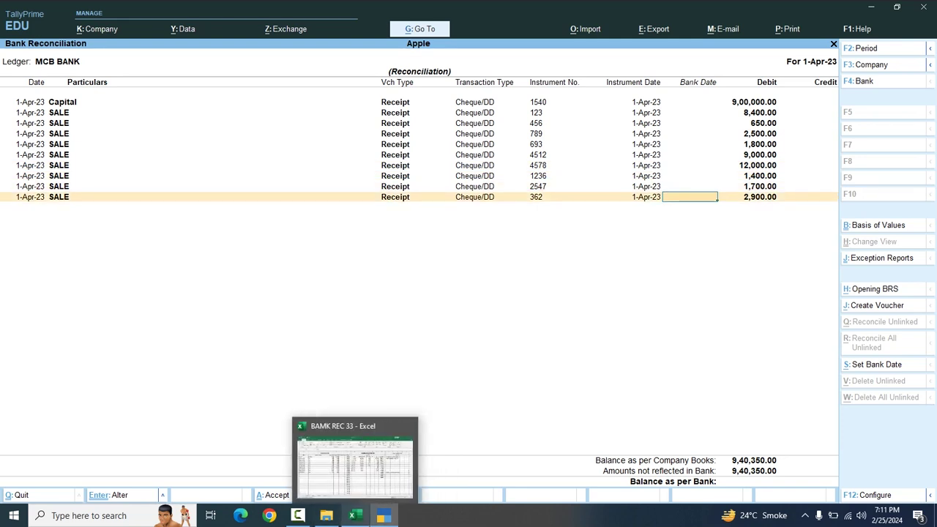
pyautogui.click(354, 516)
pyautogui.moveTo(642, 250); pyautogui.dragTo(642, 279)
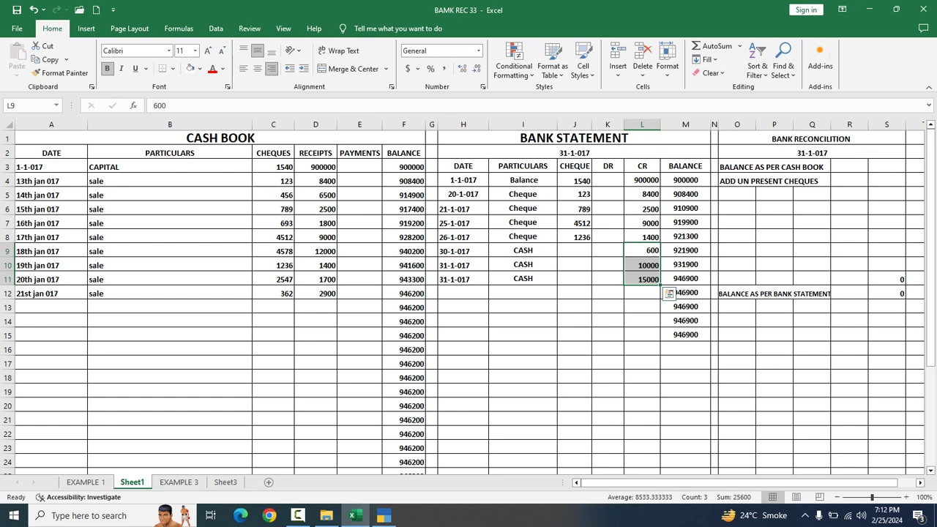
pyautogui.hotkey('shift', 'Up')
pyautogui.hotkey('shift', 'Up')
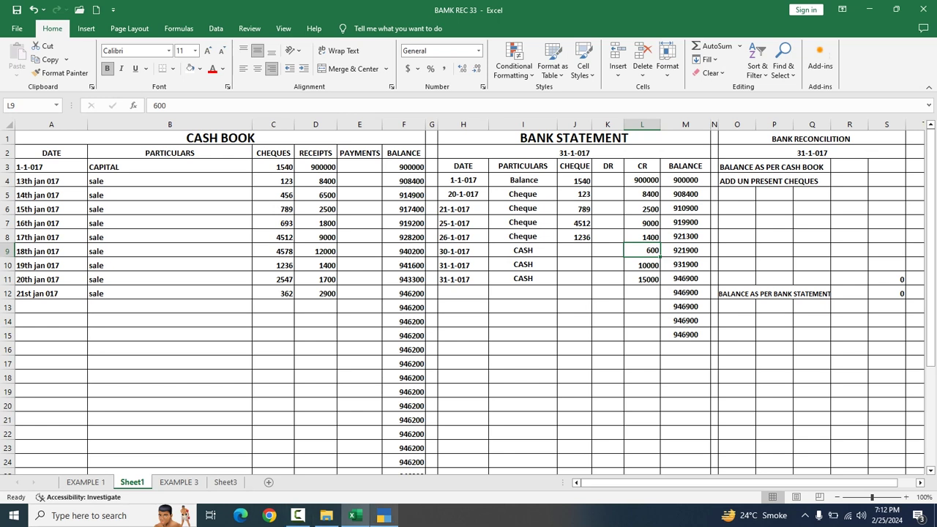
# Switch to TallyPrime and close the MCB BANK reconciliation, returning to the Gateway of Tally.
pyautogui.click(384, 515)
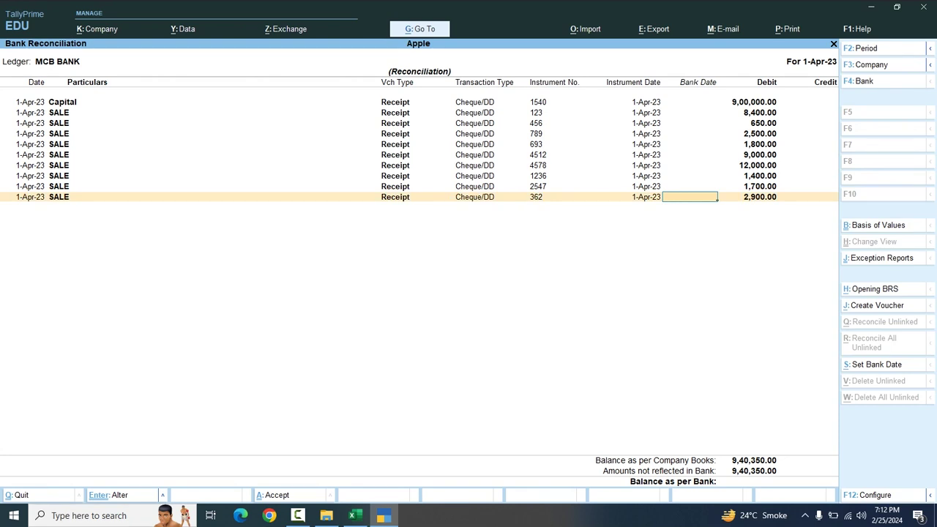
pyautogui.press('Escape')
pyautogui.press('Return')
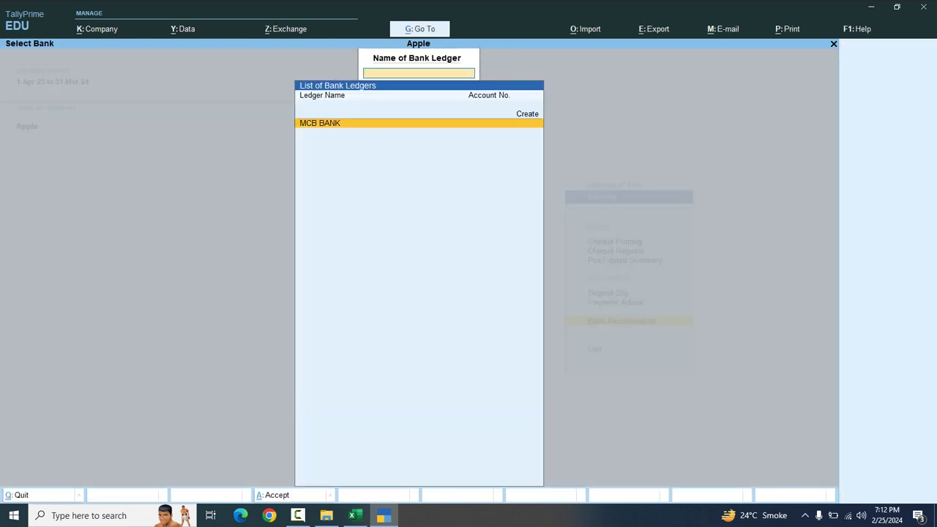
pyautogui.press('Escape')
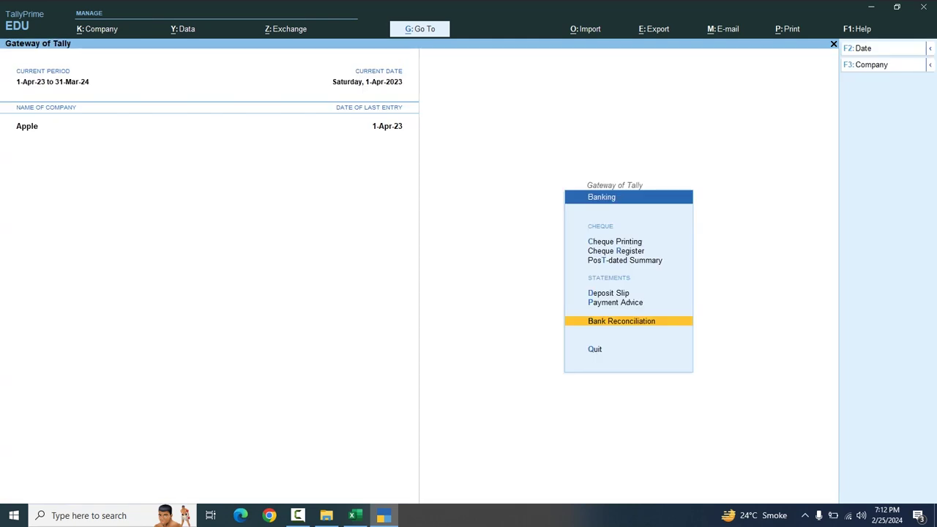
pyautogui.press('Escape')
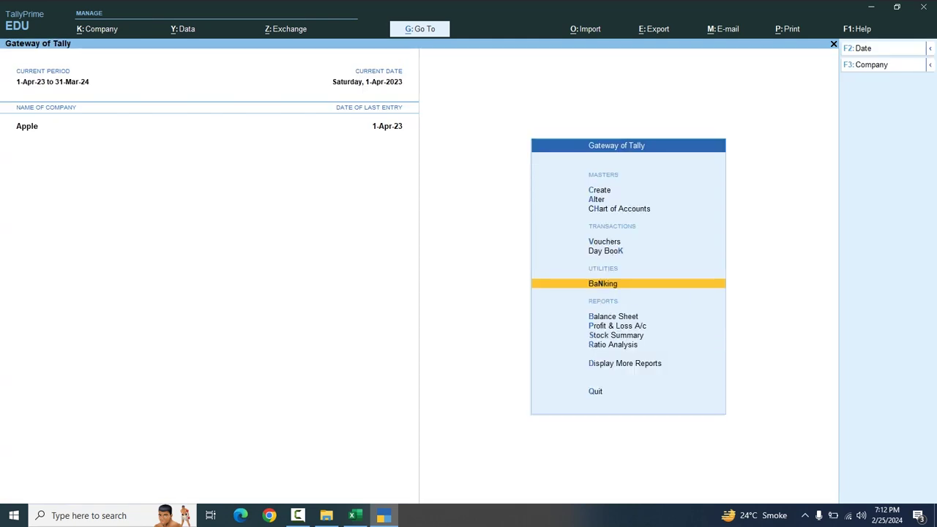
# Start the eleventh receipt voucher with MCB BANK as the account and SALE as the particulars.
pyautogui.press('v')
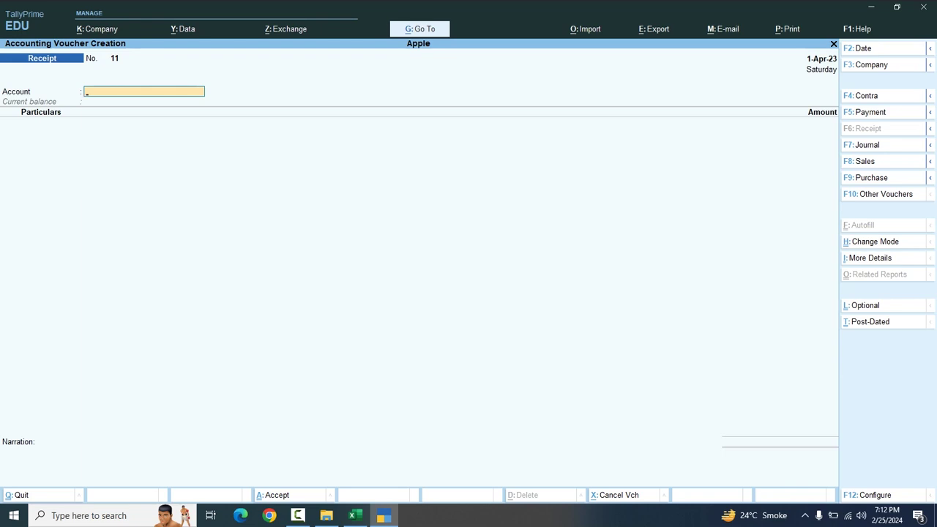
pyautogui.write('B')
pyautogui.press('Return')
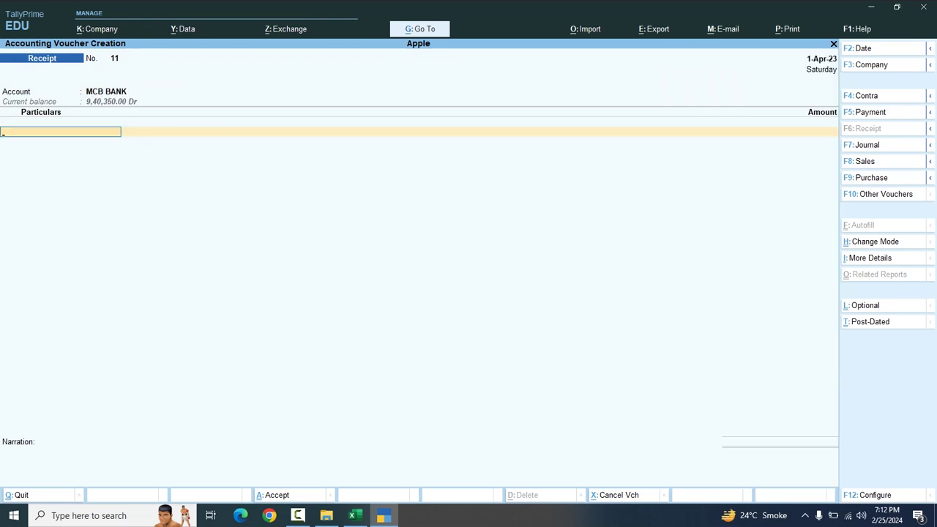
pyautogui.write('S')
pyautogui.press('Return')
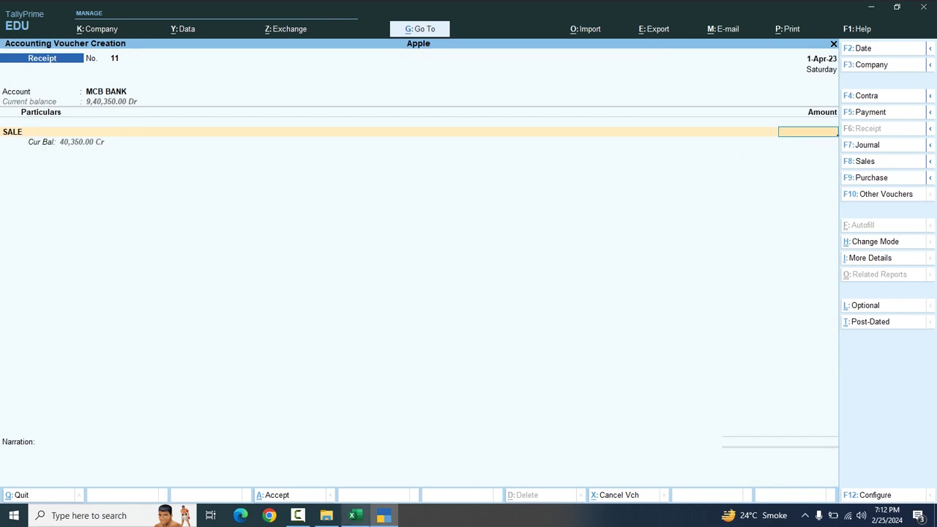
# Look up the 30-1-017 CASH credit in Excel and enter 600 as the eleventh TallyPrime voucher's amount.
pyautogui.click(355, 516)
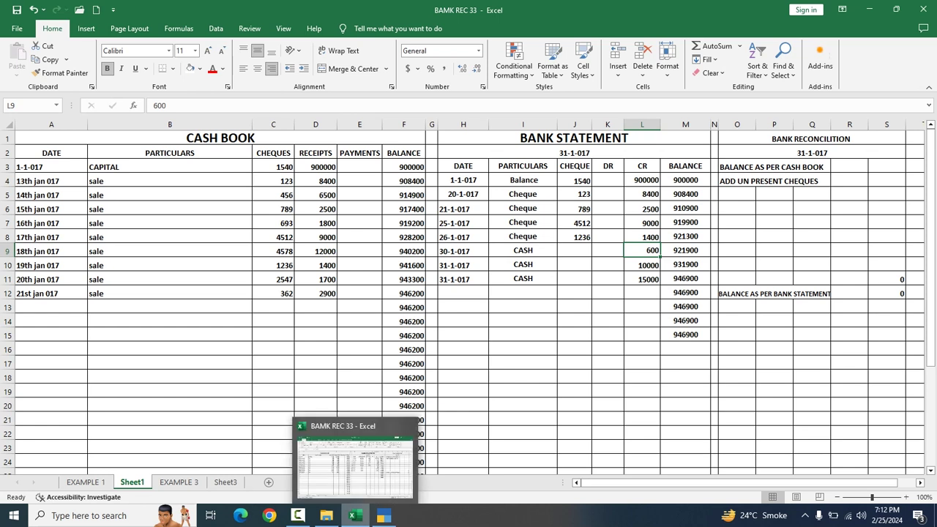
pyautogui.click(383, 515)
pyautogui.write('600')
pyautogui.press('Return')
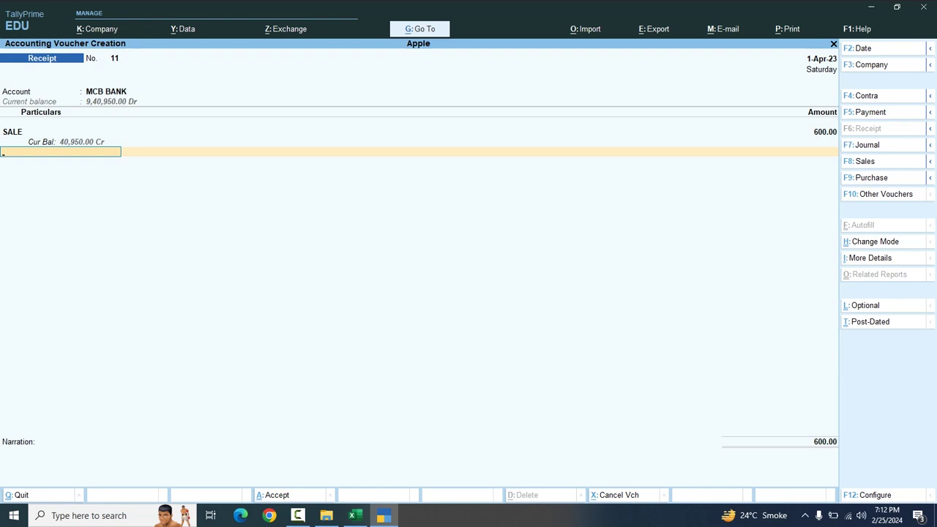
# Accept Cheque/DD for the 600 bank allocation without an instrument number and save the voucher with a blank narration.
pyautogui.press('Return')
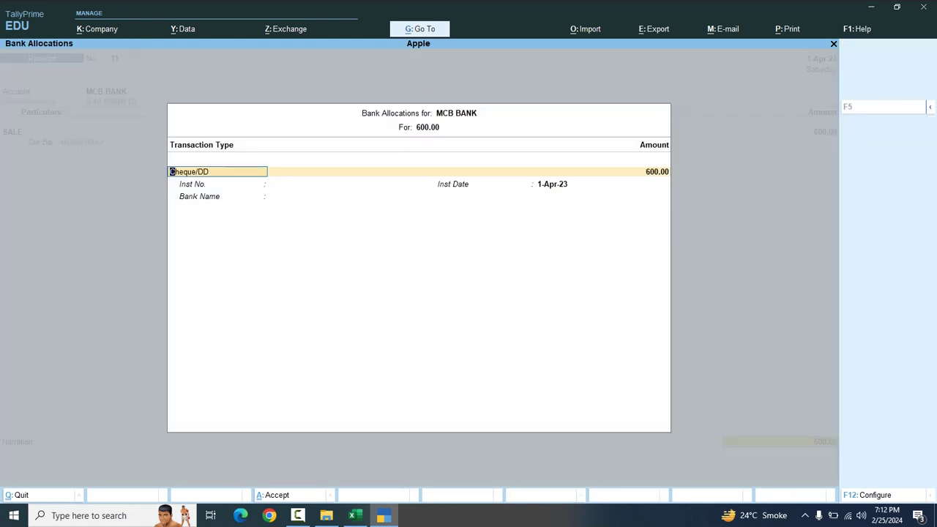
pyautogui.press('Return')
pyautogui.press('Return')
pyautogui.press('Return')
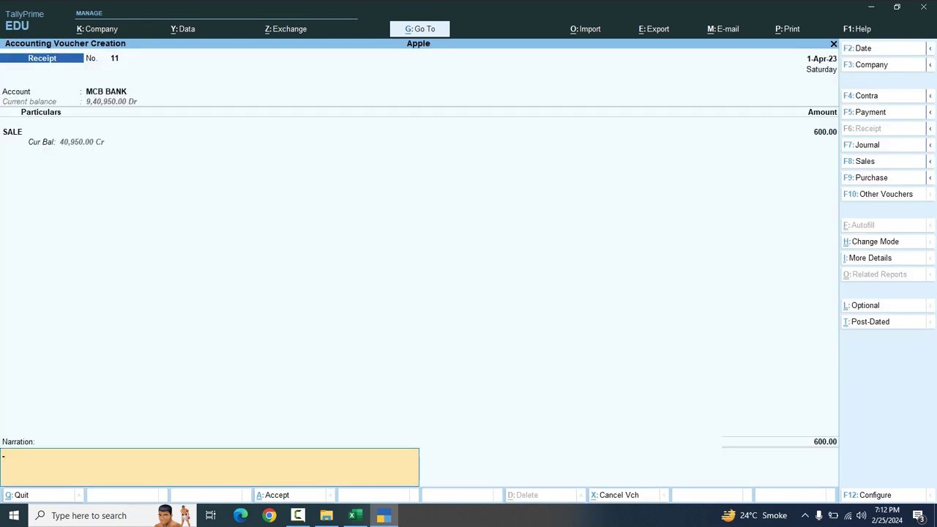
pyautogui.press('Return')
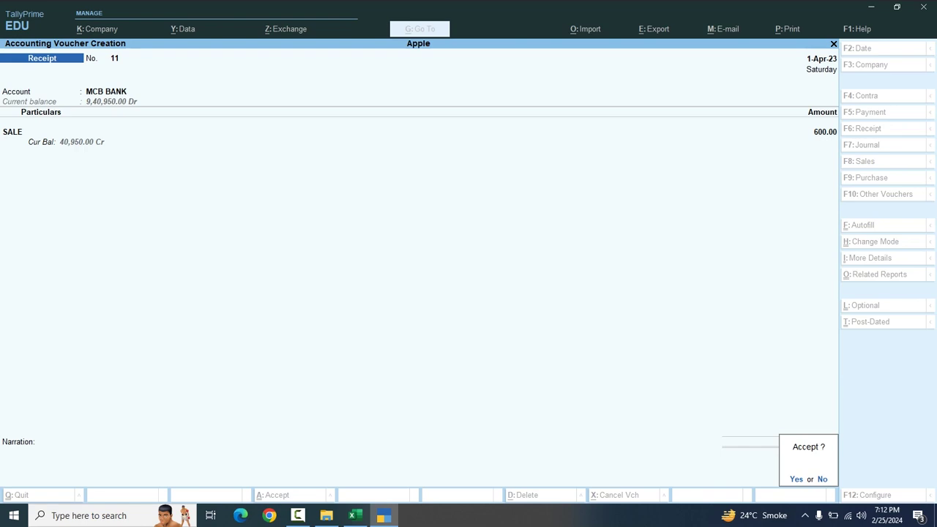
pyautogui.press('Return')
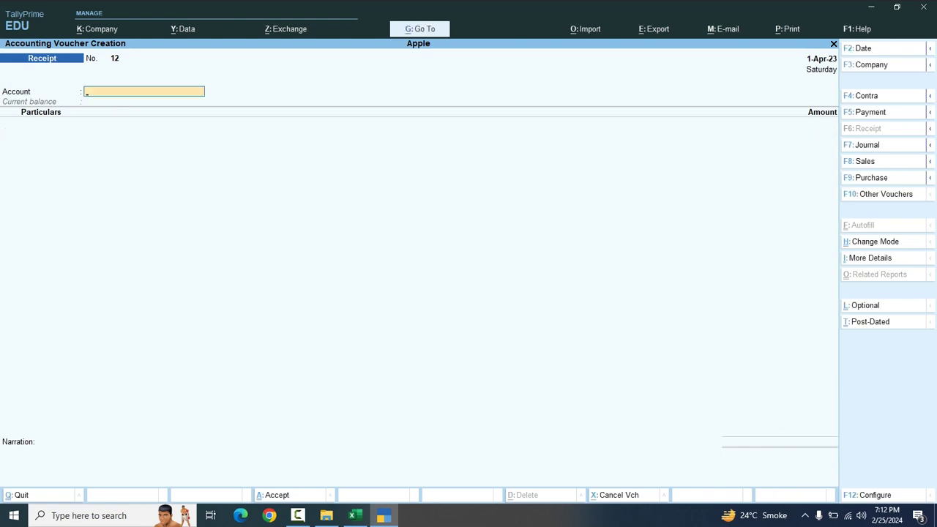
# Fill in the twelfth receipt voucher with account MCB BANK, particulars SALE, and amount 10000.
pyautogui.write('B')
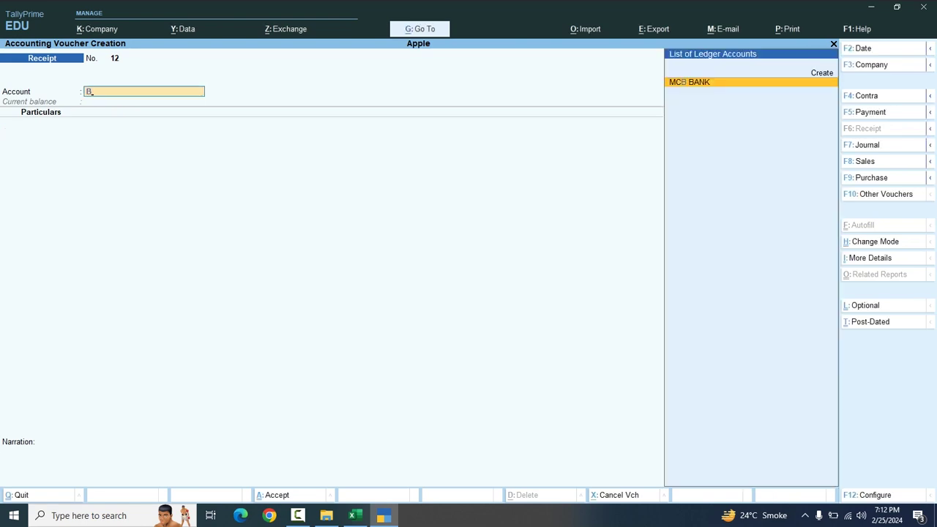
pyautogui.press('Return')
pyautogui.write('S')
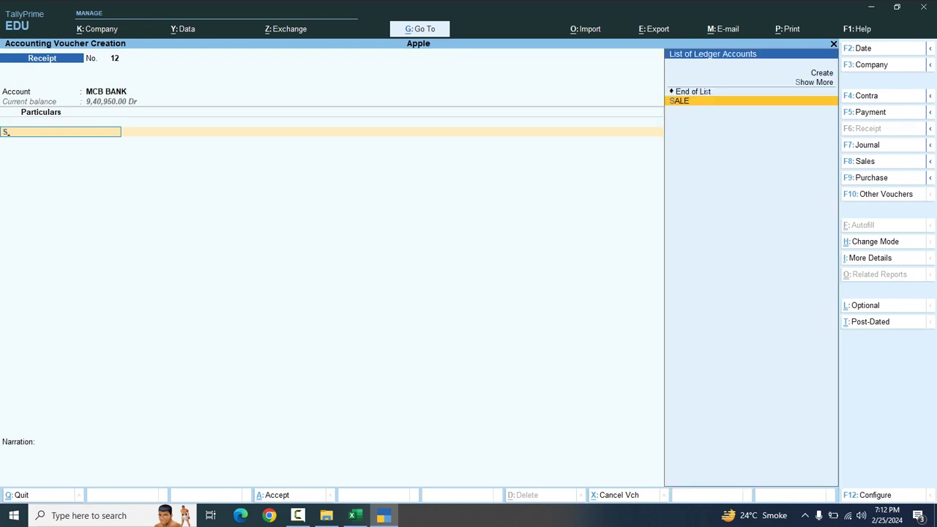
pyautogui.press('Return')
pyautogui.write('10000')
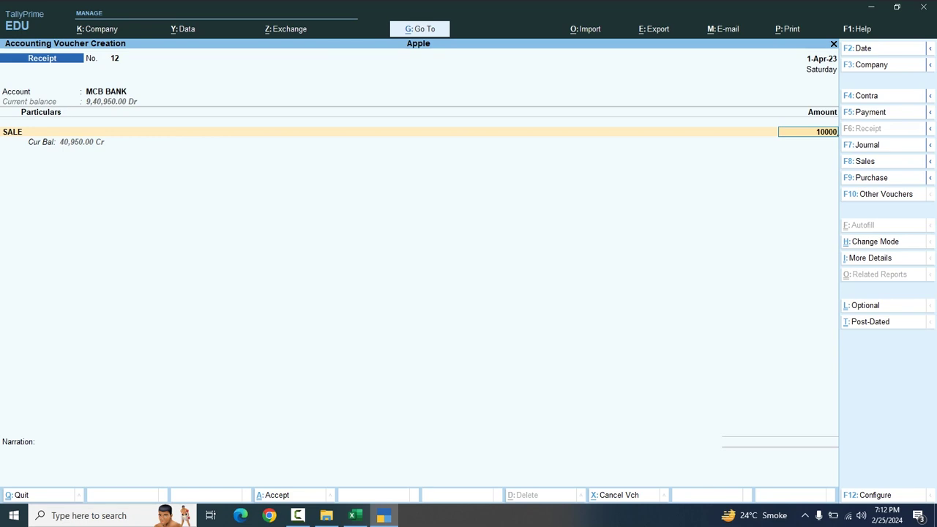
# Check the two 31-1-017 CASH credit amounts in the Excel bank statement.
pyautogui.click(355, 515)
pyautogui.click(641, 265)
pyautogui.click(642, 279)
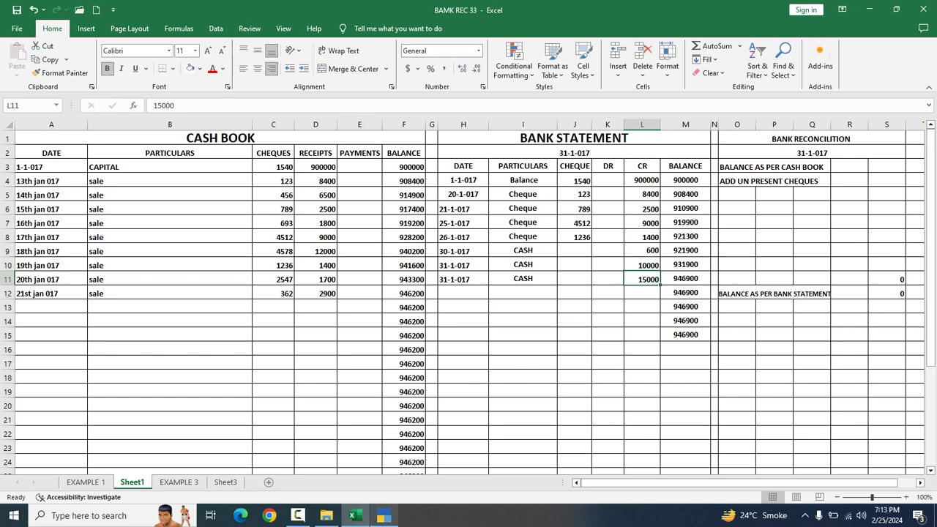
# Return to TallyPrime, accept Cheque/DD for the 10000 allocation without an instrument number, and save the voucher with a blank narration.
pyautogui.click(384, 515)
pyautogui.press('Return')
pyautogui.press('Return')
pyautogui.press('Return')
pyautogui.press('Return')
pyautogui.press('Return')
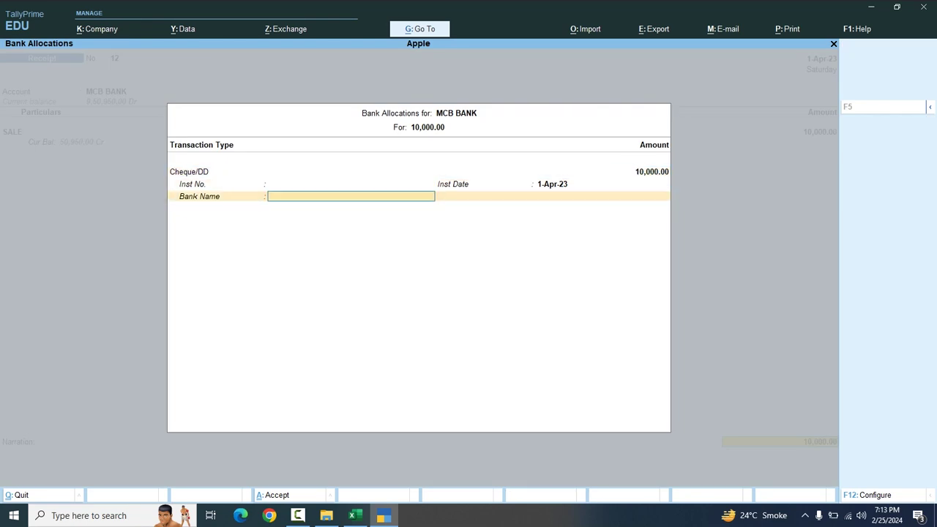
pyautogui.press('Return')
pyautogui.press('Return')
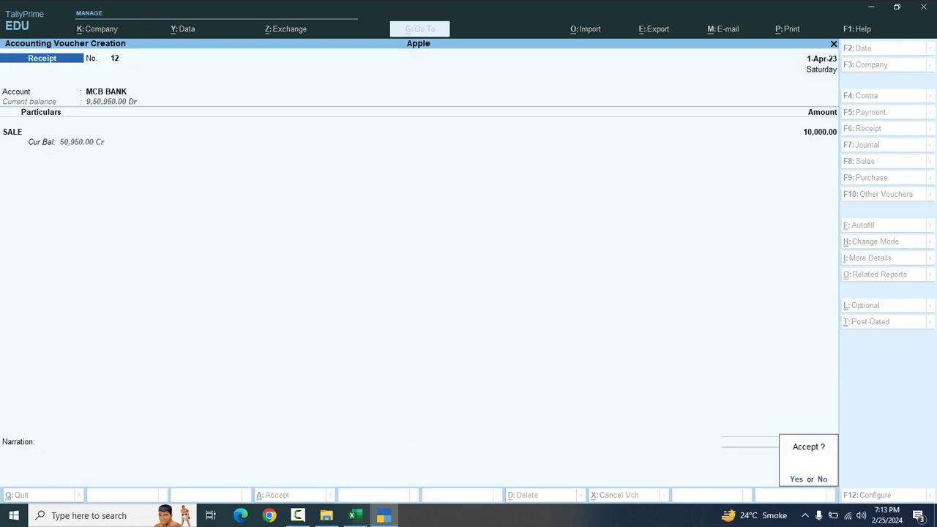
pyautogui.press('Return')
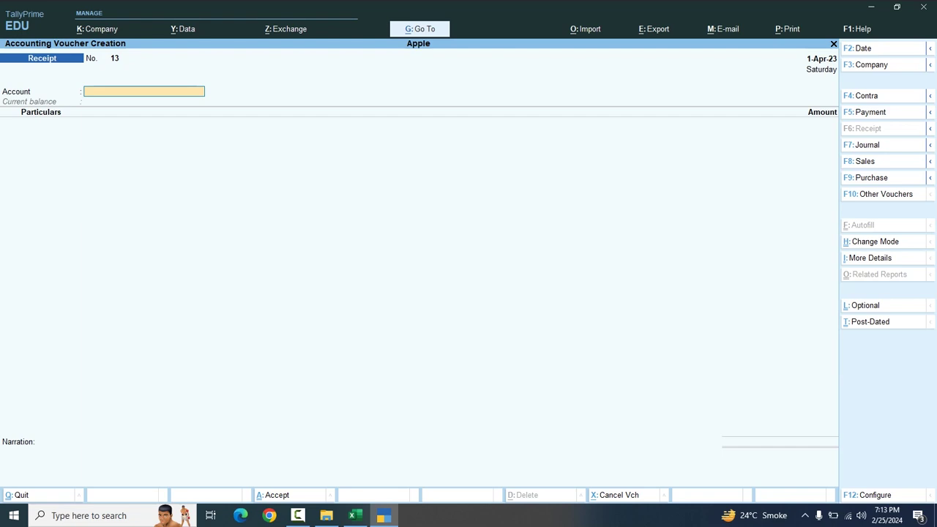
# Fill in the thirteenth receipt voucher with account MCB BANK, particulars SALE, and amount 15000.
pyautogui.write('B')
pyautogui.press('Return')
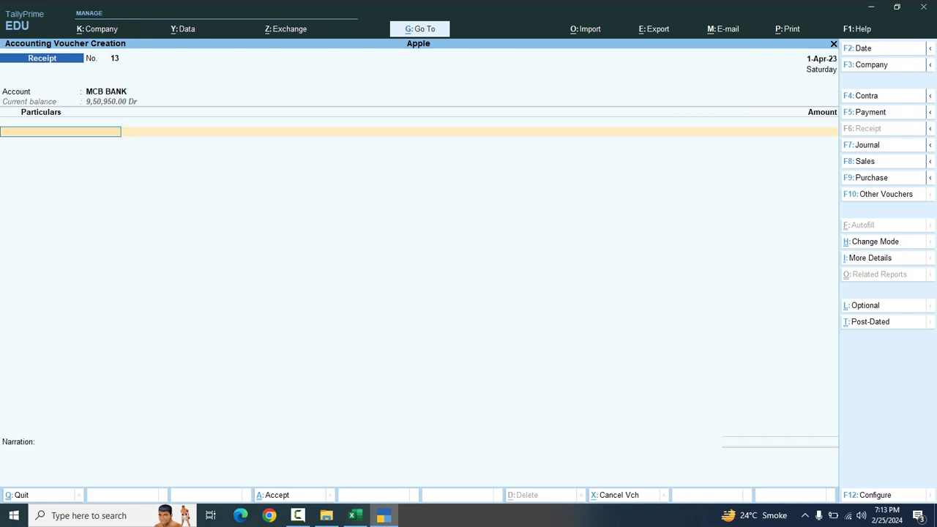
pyautogui.write('S')
pyautogui.press('Return')
pyautogui.write('15000')
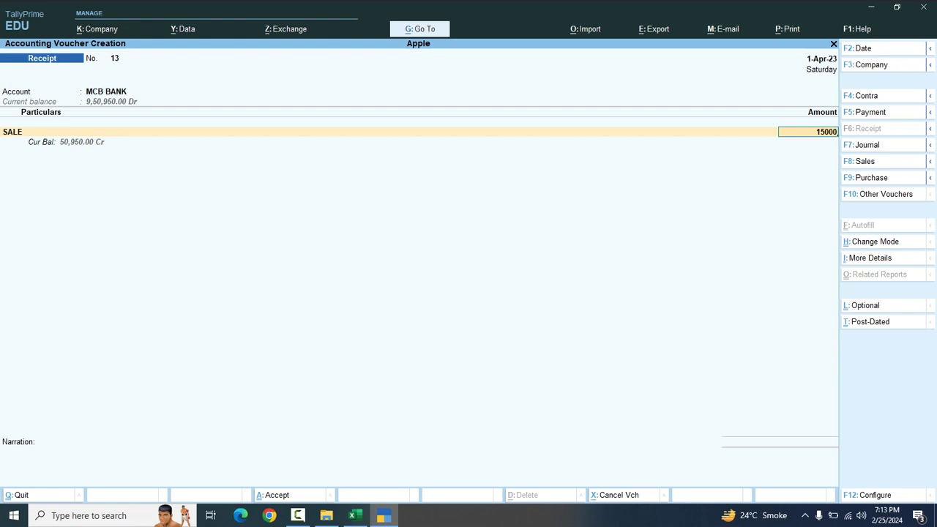
# Accept Cheque/DD for the 15000 allocation without an instrument number, and save the thirteenth receipt voucher with a blank narration.
pyautogui.press('Return')
pyautogui.press('Return')
pyautogui.press('Return')
pyautogui.press('Return')
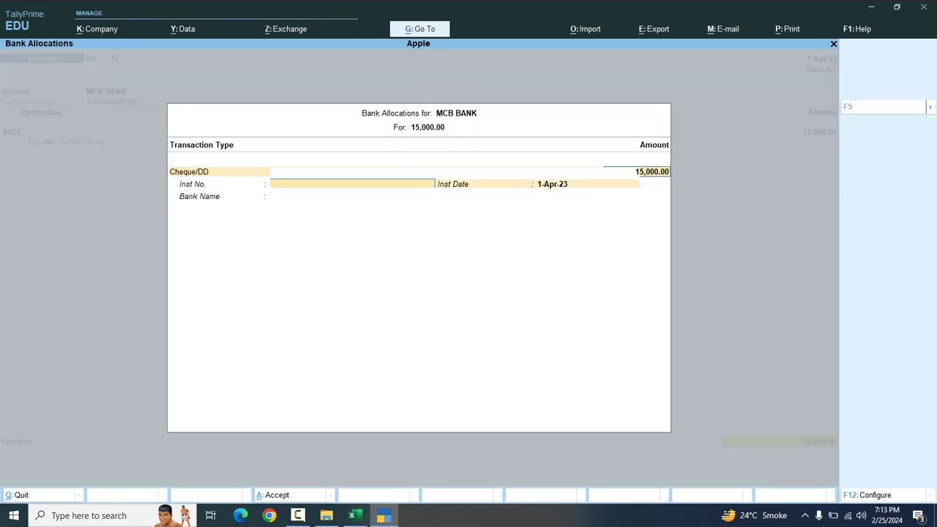
pyautogui.press('Return')
pyautogui.press('Return')
pyautogui.press('Return')
pyautogui.press('Return')
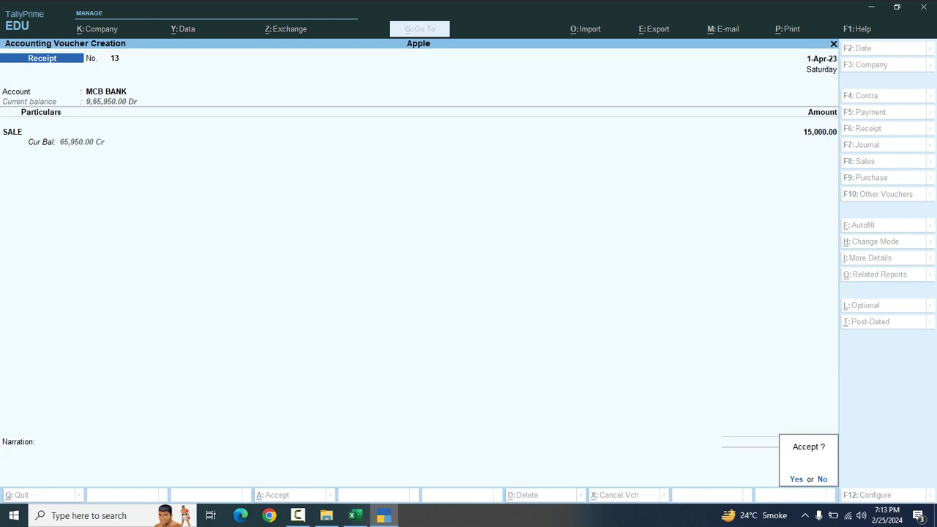
pyautogui.press('Return')
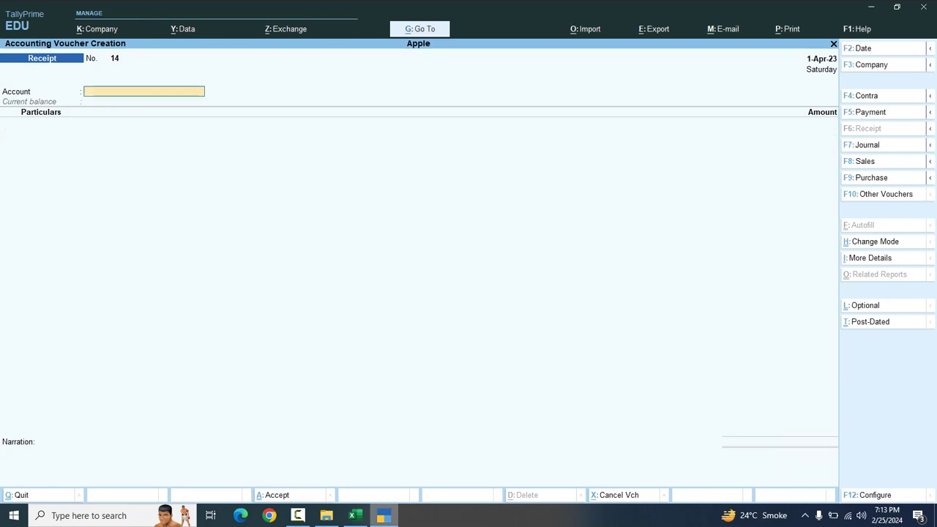
# Switch to Excel and review the bank statement's three CASH credit amounts.
pyautogui.hotkey('alt', 'Tab')
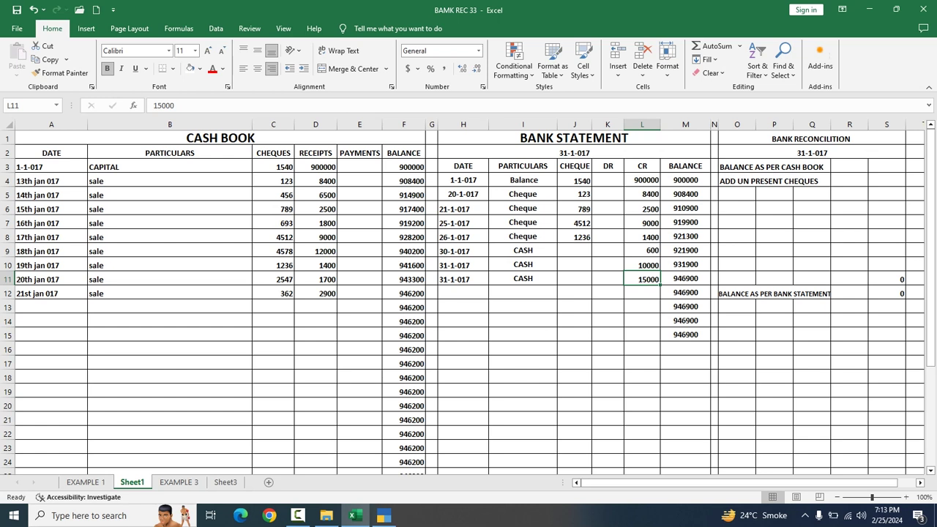
pyautogui.moveTo(641, 250); pyautogui.dragTo(641, 292)
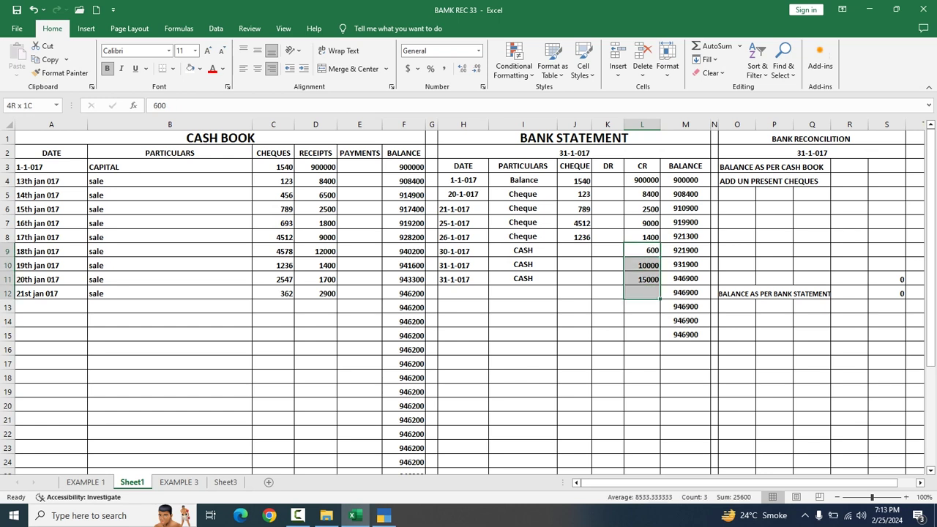
pyautogui.moveTo(641, 292); pyautogui.dragTo(641, 292)
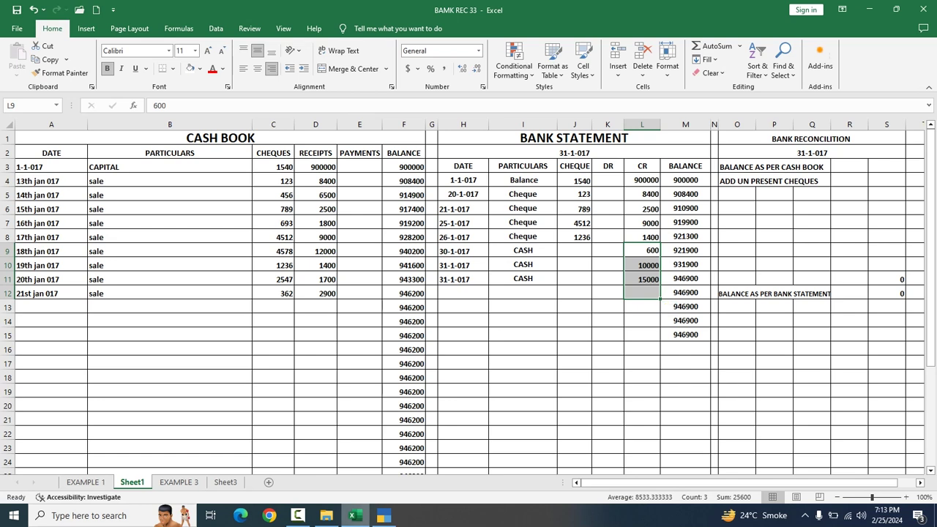
# Return to TallyPrime, quit voucher entry, open the MCB BANK reconciliation, and look over the receipts without instrument numbers.
pyautogui.hotkey('alt', 'Tab')
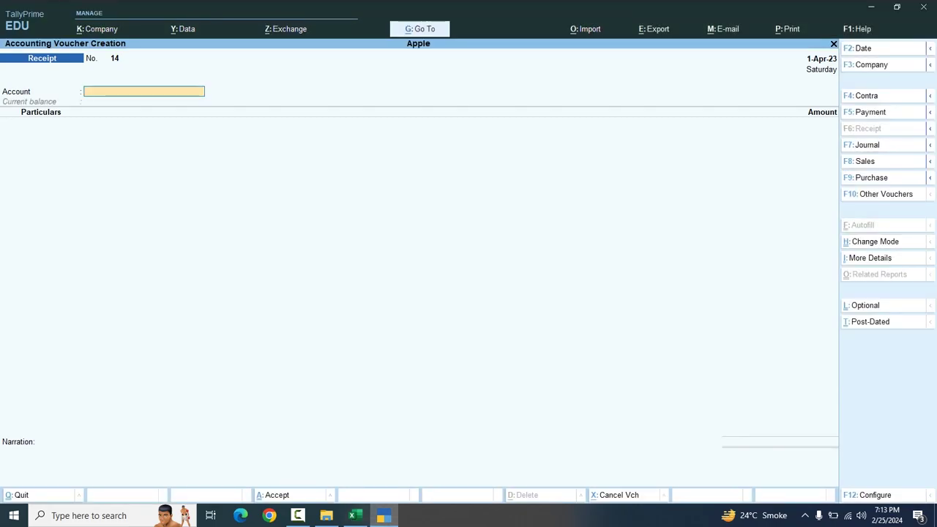
pyautogui.press('Escape')
pyautogui.press('y')
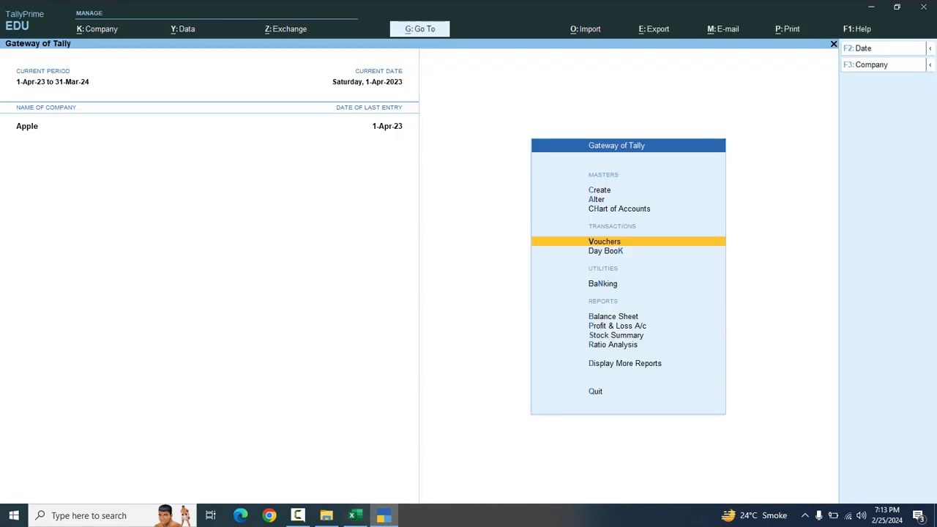
pyautogui.press('n')
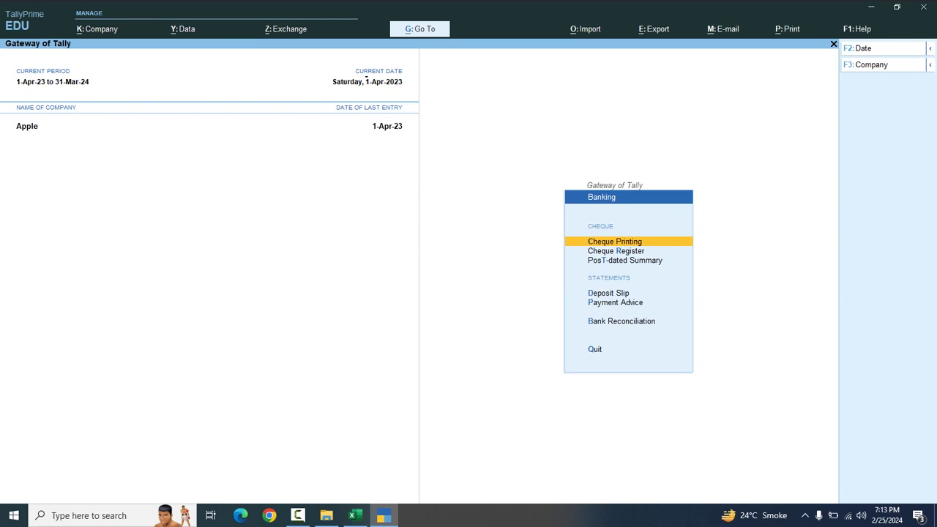
pyautogui.press('b')
pyautogui.press('Return')
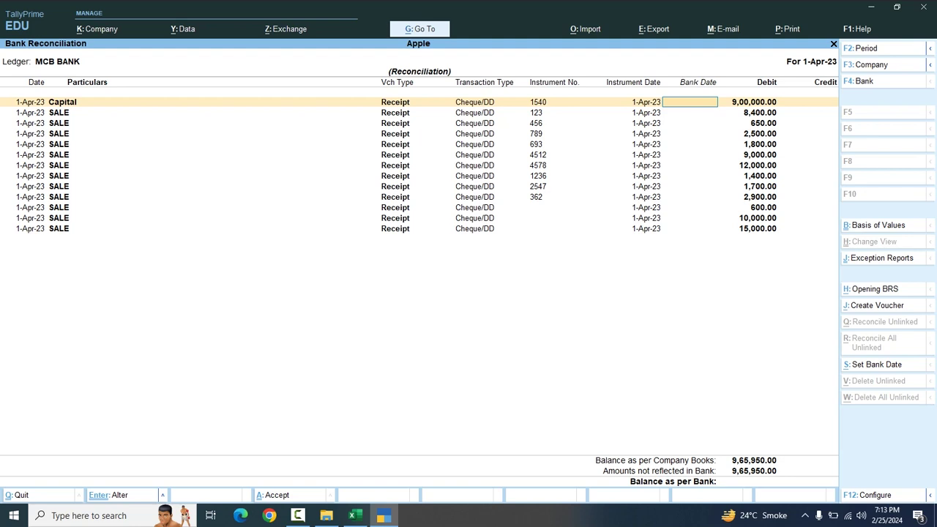
pyautogui.click(689, 228)
pyautogui.press('Up')
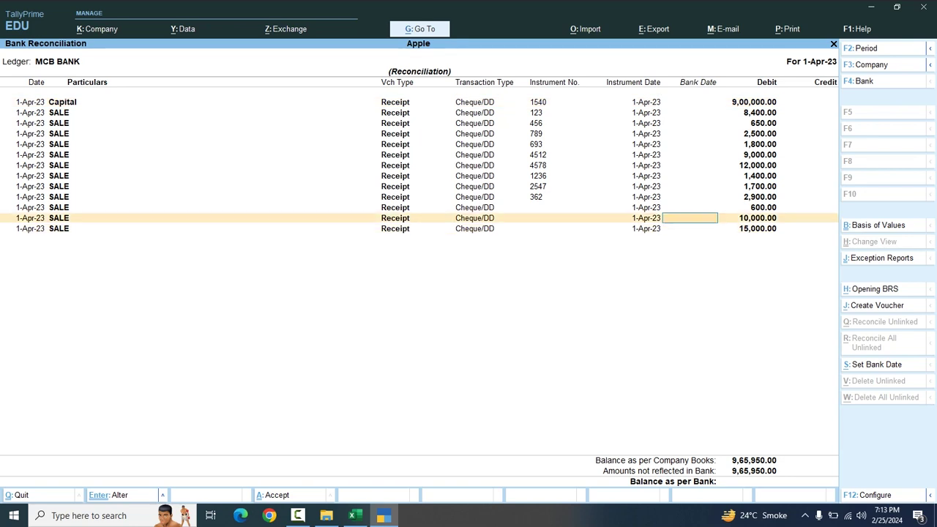
pyautogui.press('Up')
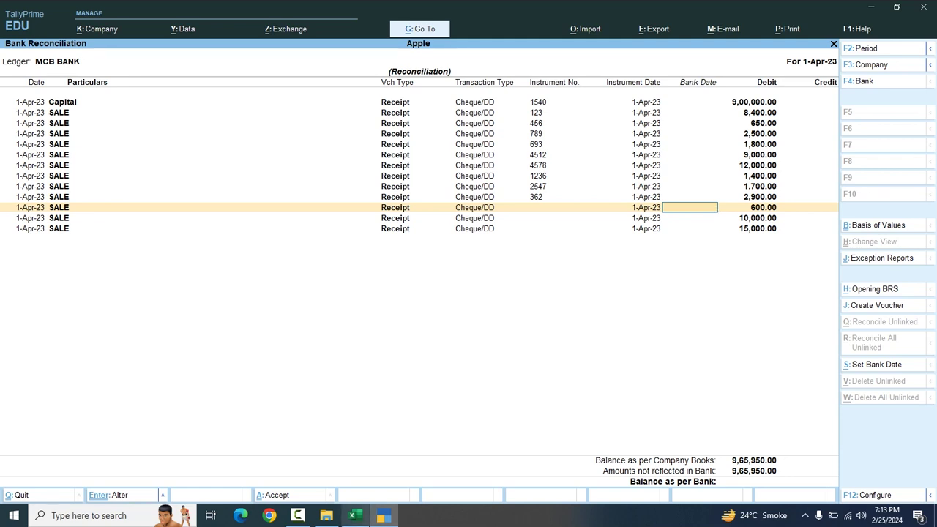
# Check cheques 1540 and 123 in the Excel bank statement.
pyautogui.click(355, 515)
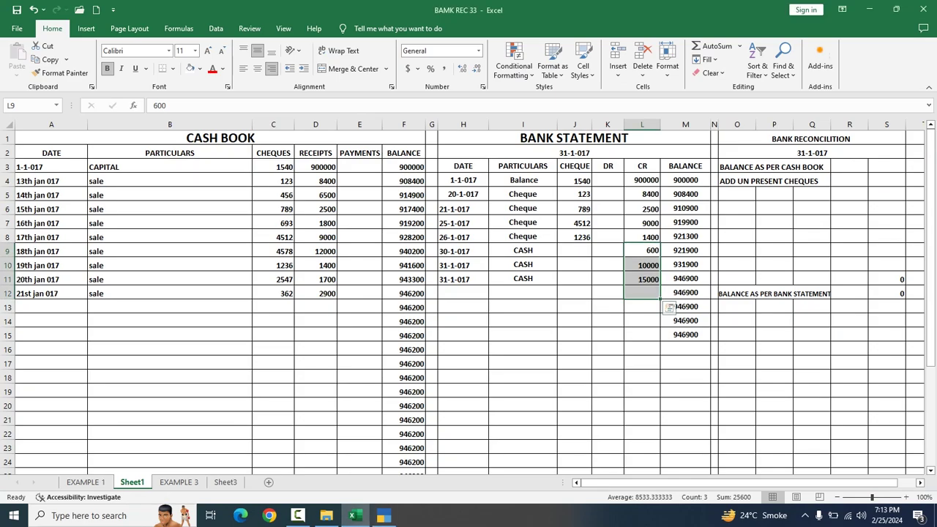
pyautogui.click(575, 180)
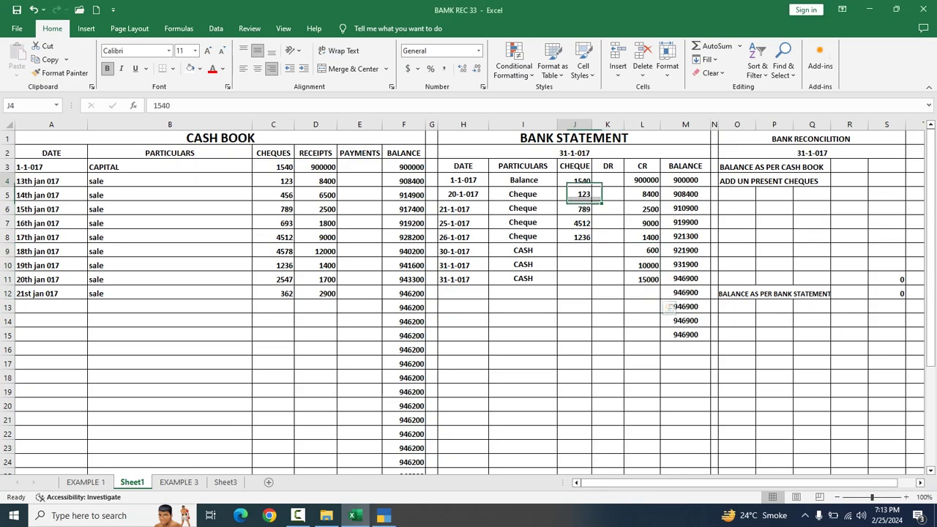
pyautogui.click(574, 194)
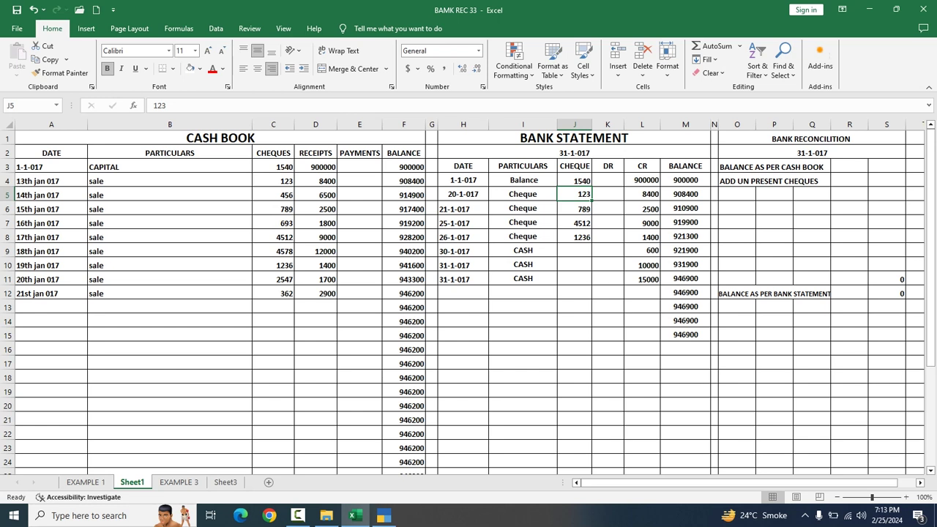
# Return to TallyPrime and set the bank date to 1-Apr-23 for Capital instrument 1540 and SALE instrument 123.
pyautogui.click(384, 516)
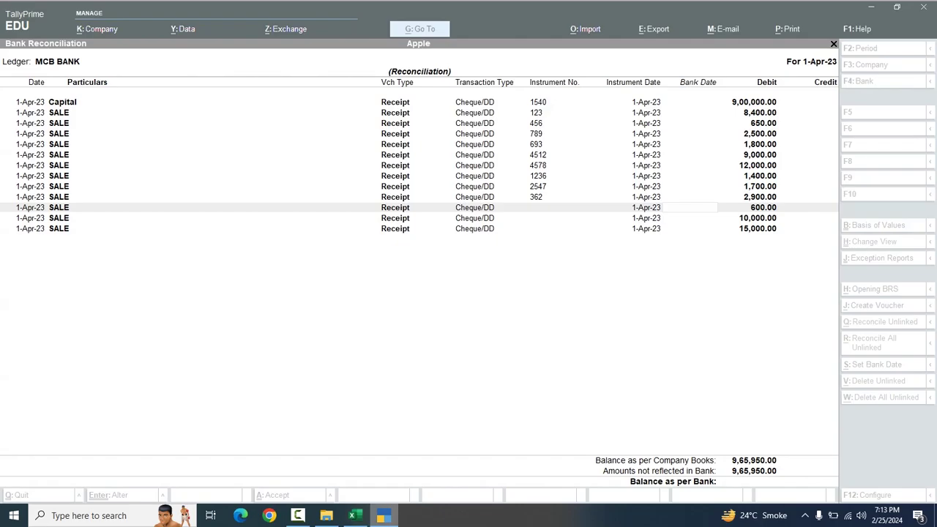
pyautogui.click(707, 101)
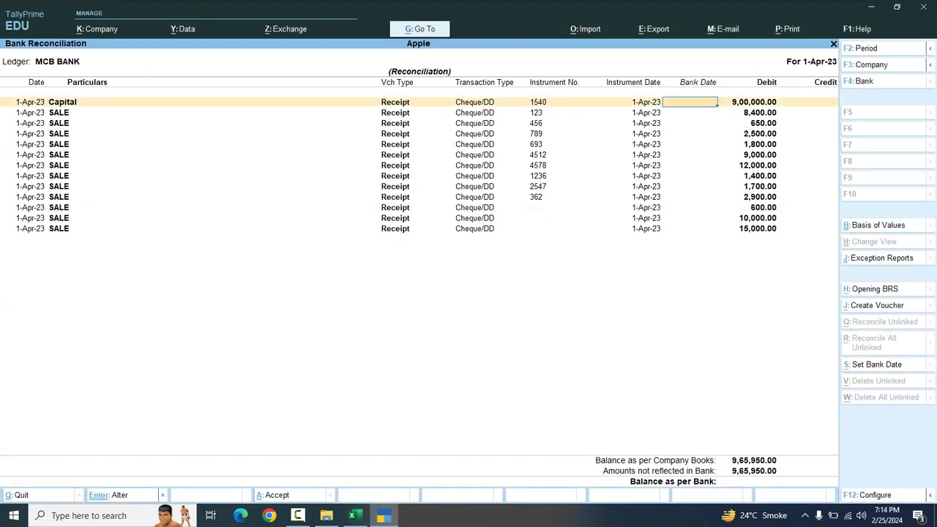
pyautogui.write('1-4-023')
pyautogui.press('Return')
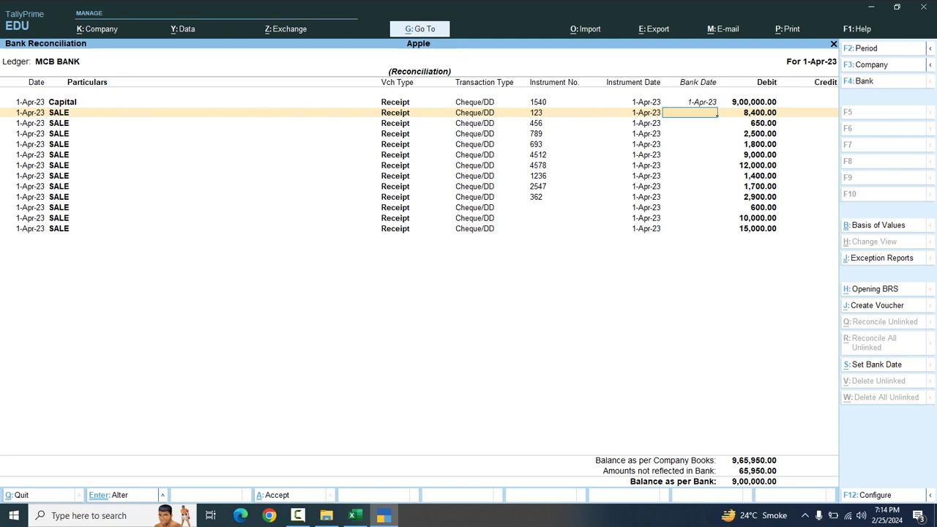
pyautogui.write('-4-023')
pyautogui.press('Return')
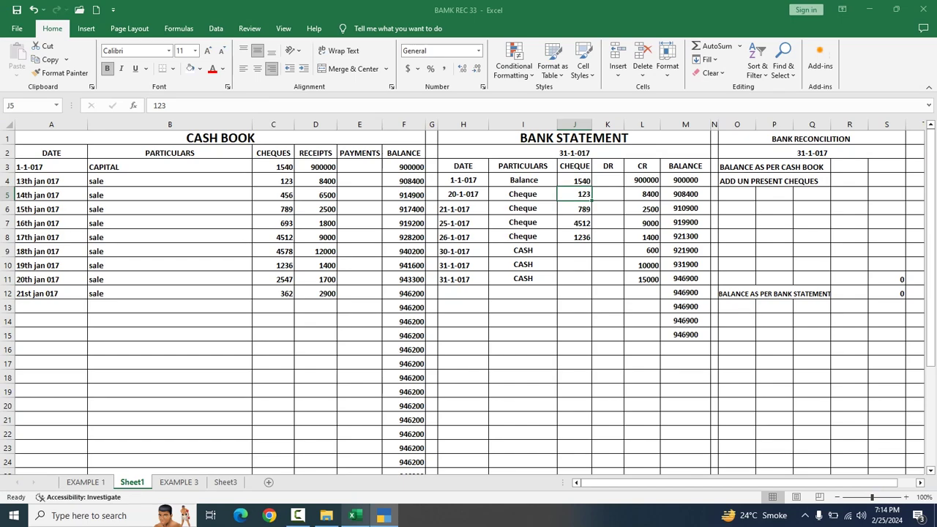
# Check cheque 789 in the Excel bank statement and set its bank date to 1-Apr-23 in the TallyPrime reconciliation.
pyautogui.click(354, 516)
pyautogui.click(575, 209)
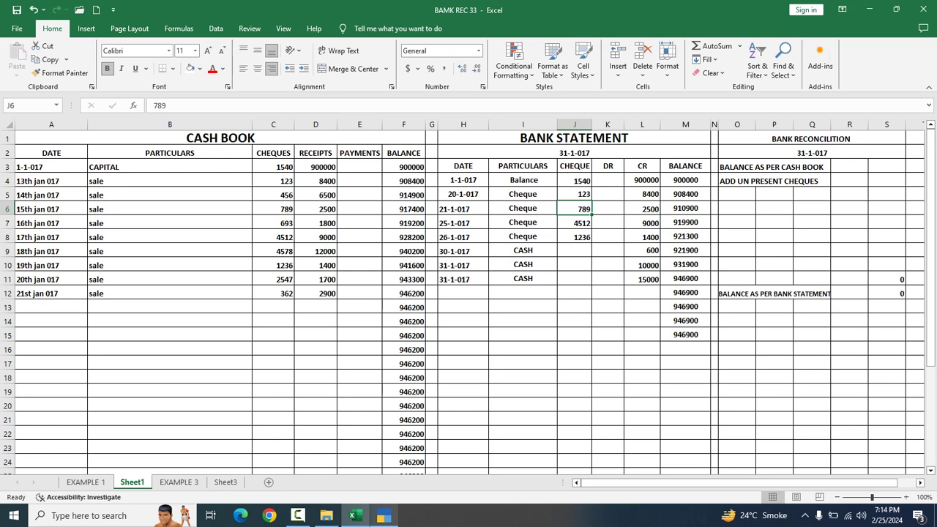
pyautogui.click(383, 515)
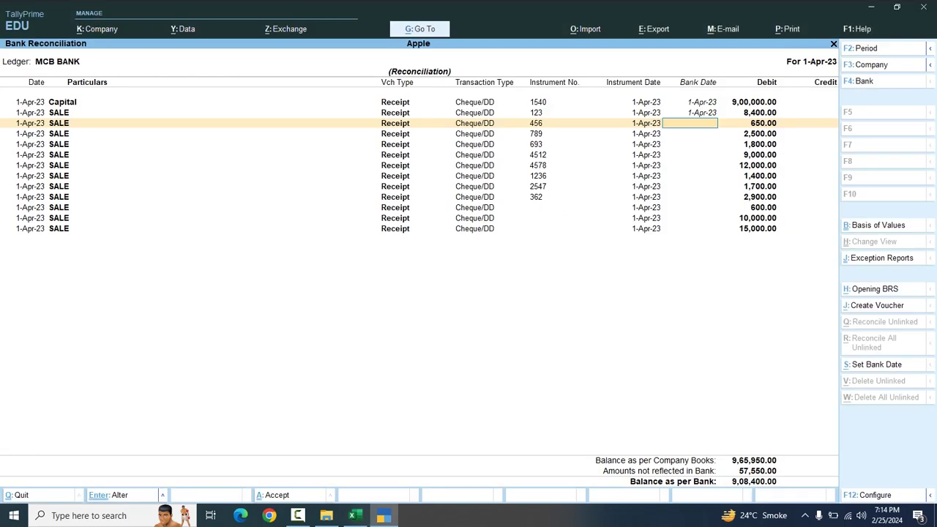
pyautogui.click(710, 145)
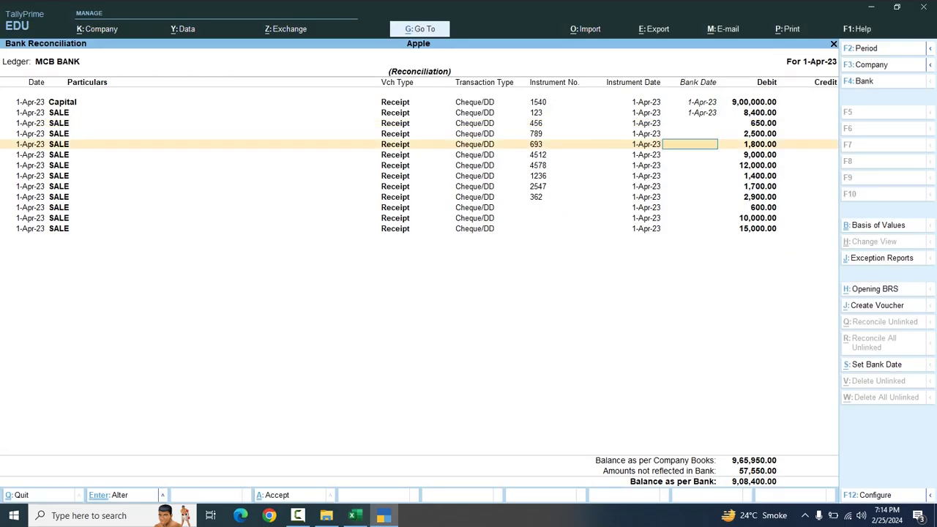
pyautogui.press('Up')
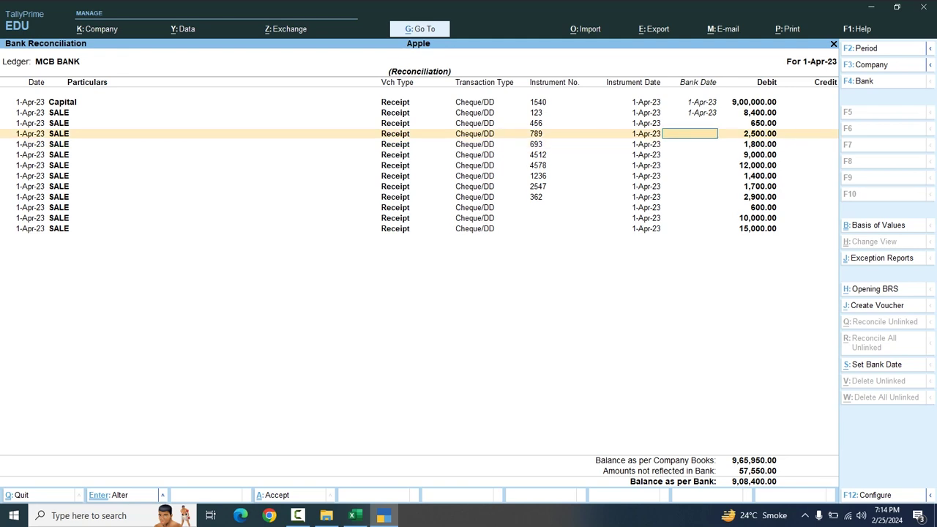
pyautogui.write('1-4-023')
pyautogui.press('Return')
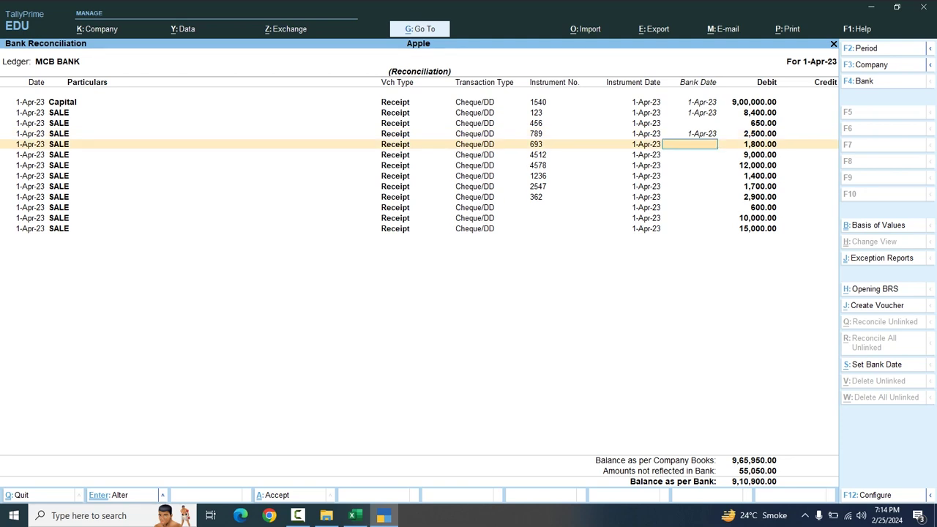
# Check cheque 4512 in the Excel bank statement and set its bank date to 1-Apr-23 in the TallyPrime reconciliation.
pyautogui.click(355, 515)
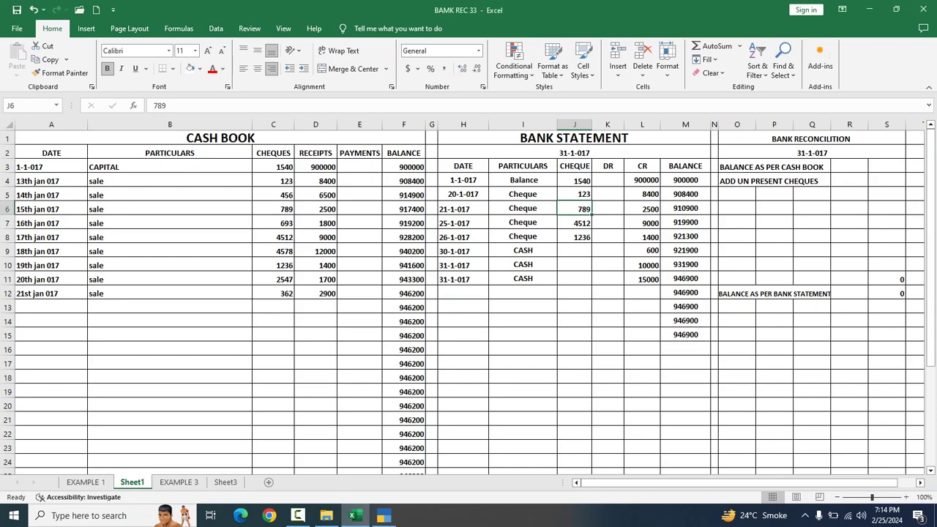
pyautogui.click(574, 222)
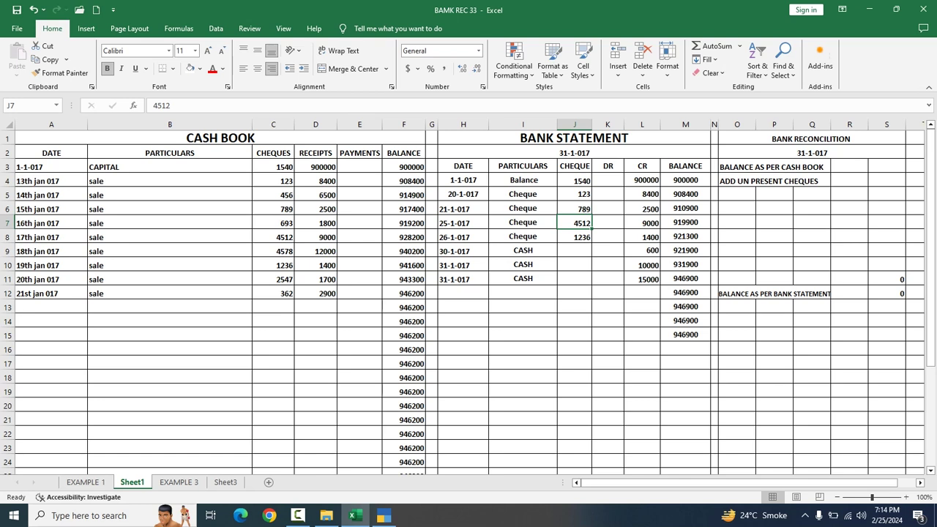
pyautogui.click(383, 516)
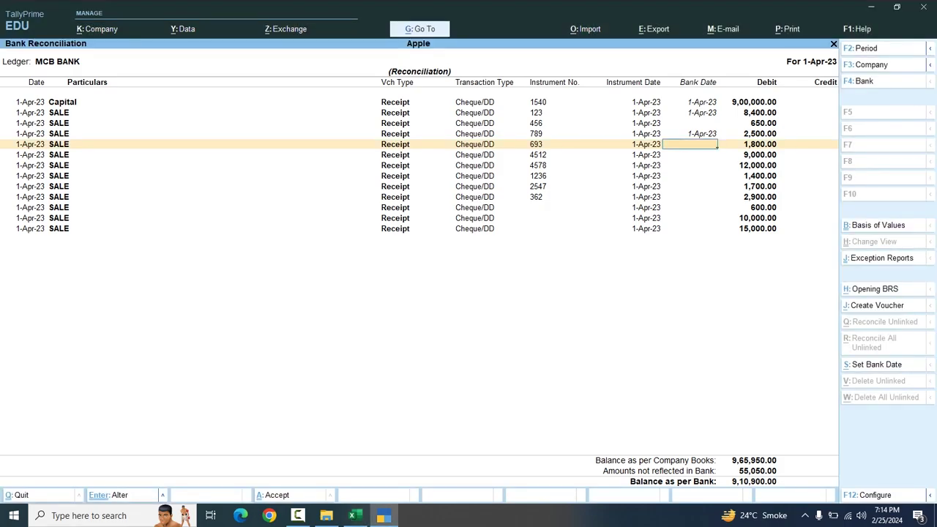
pyautogui.click(689, 155)
pyautogui.write('1-4-0')
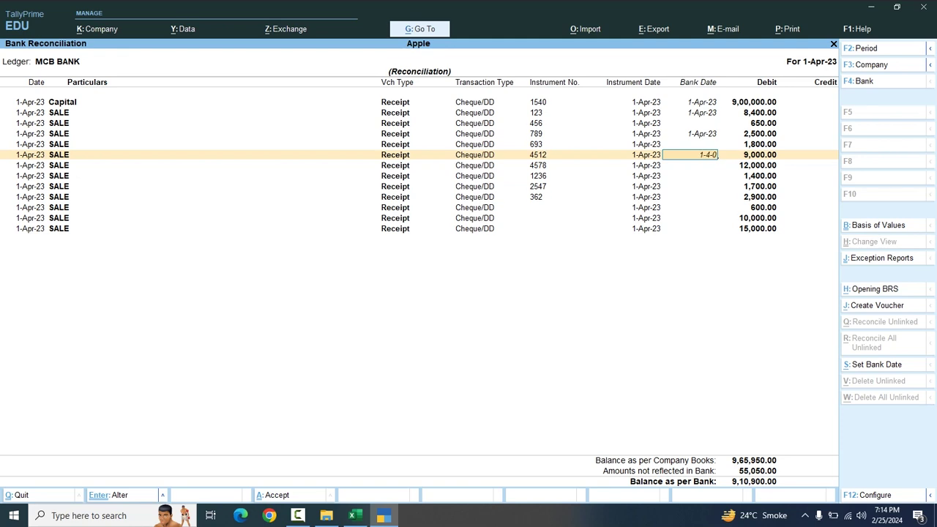
pyautogui.write('23')
pyautogui.press('Return')
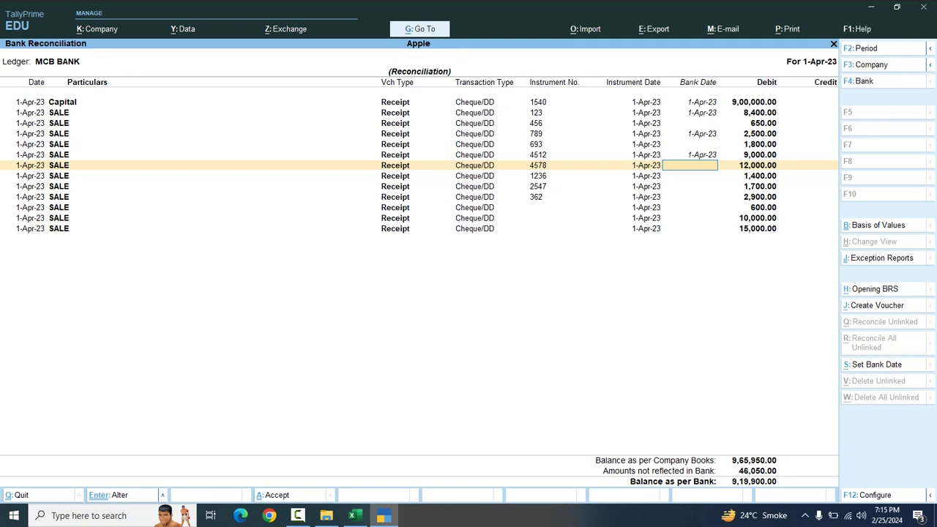
# Review the bank statement's transaction dates in Excel and return to the TallyPrime reconciliation.
pyautogui.click(355, 515)
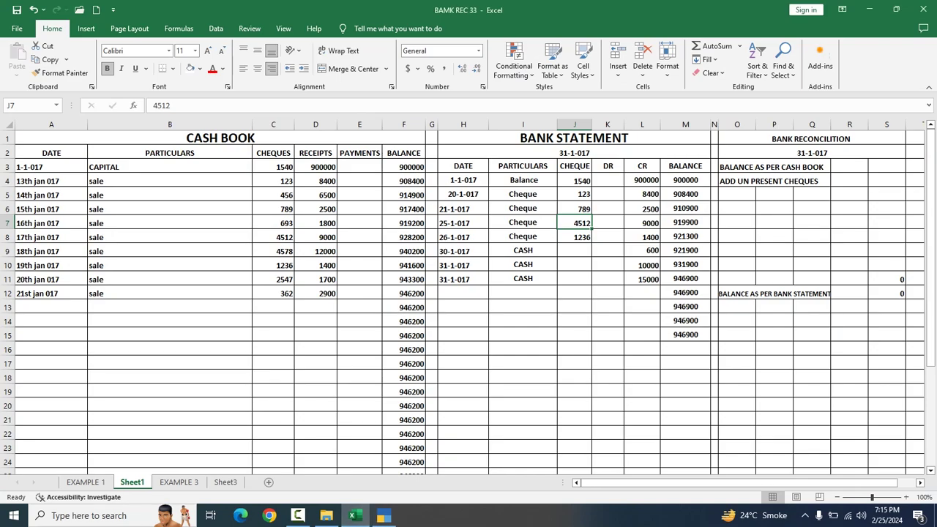
pyautogui.moveTo(463, 180); pyautogui.dragTo(463, 293)
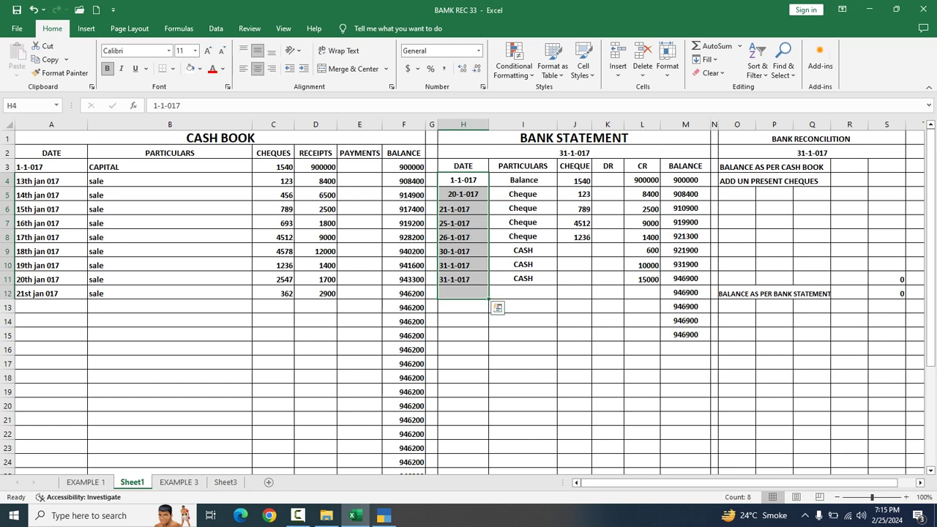
pyautogui.click(384, 516)
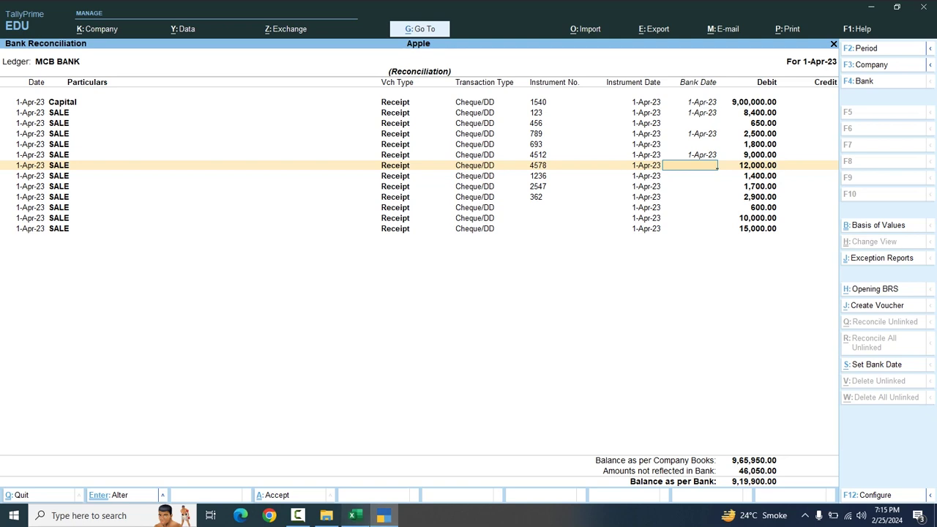
# Check cheque 1236 in the Excel bank statement and set its bank date to 1-Apr-23 in the TallyPrime reconciliation.
pyautogui.click(355, 516)
pyautogui.click(575, 236)
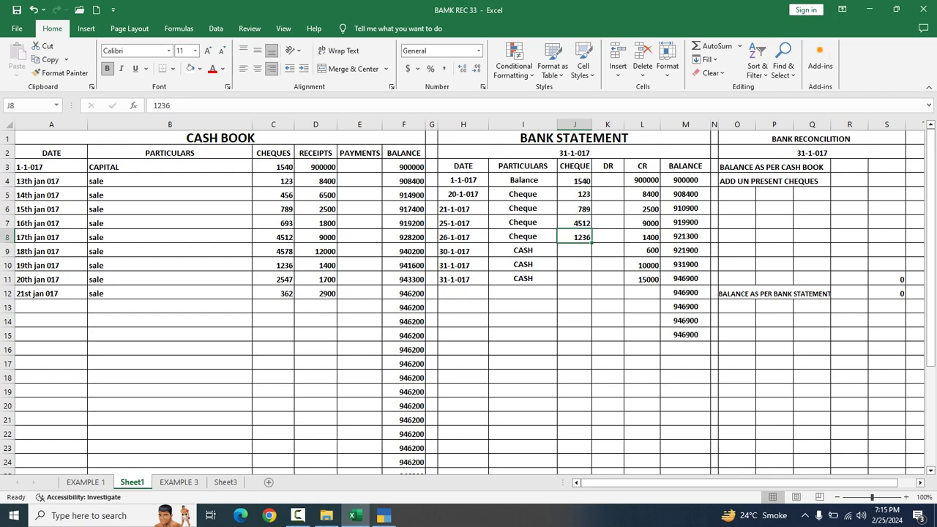
pyautogui.click(383, 515)
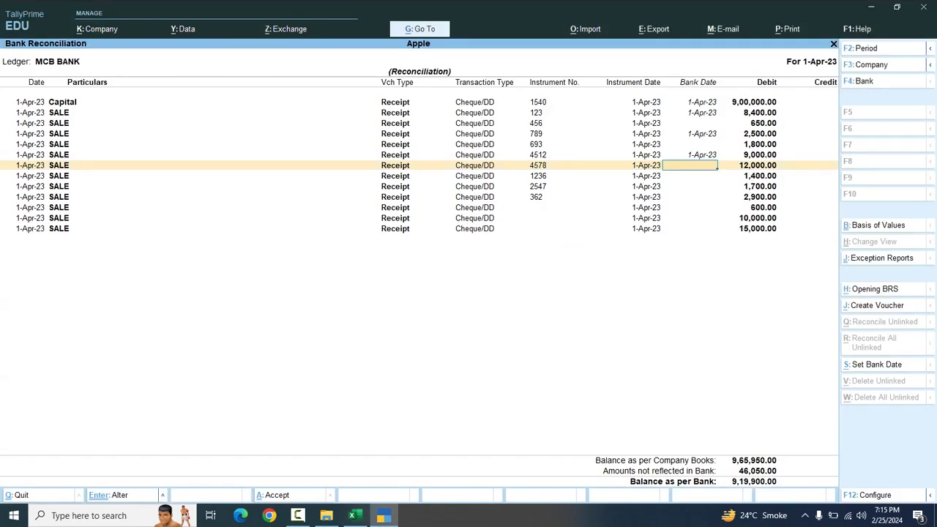
pyautogui.press('Down')
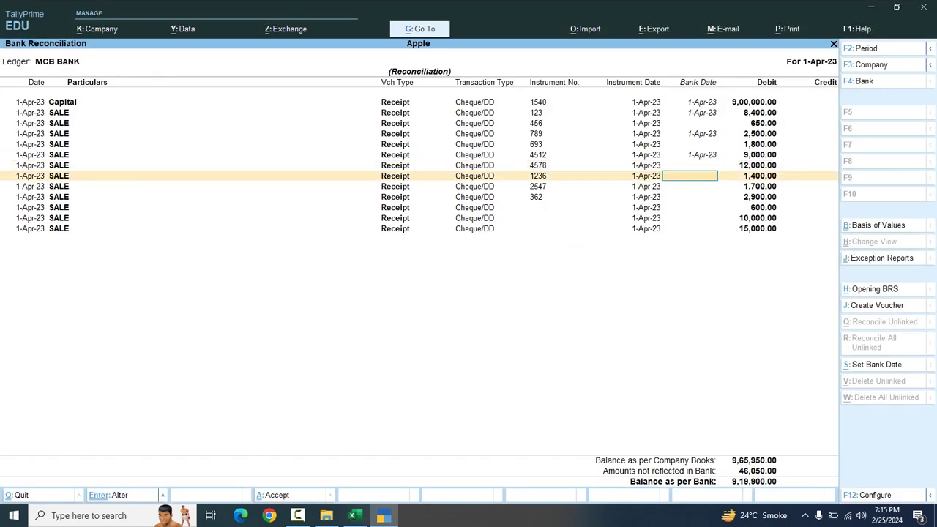
pyautogui.write('1-4-023')
pyautogui.press('Return')
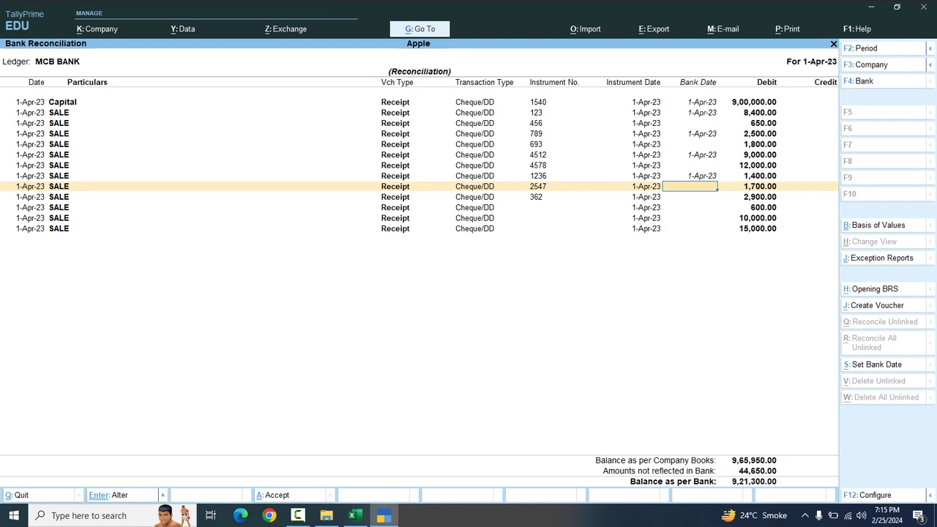
# Check the remaining bank statement entries in Excel, then return to TallyPrime and save the MCB BANK reconciliation.
pyautogui.click(355, 515)
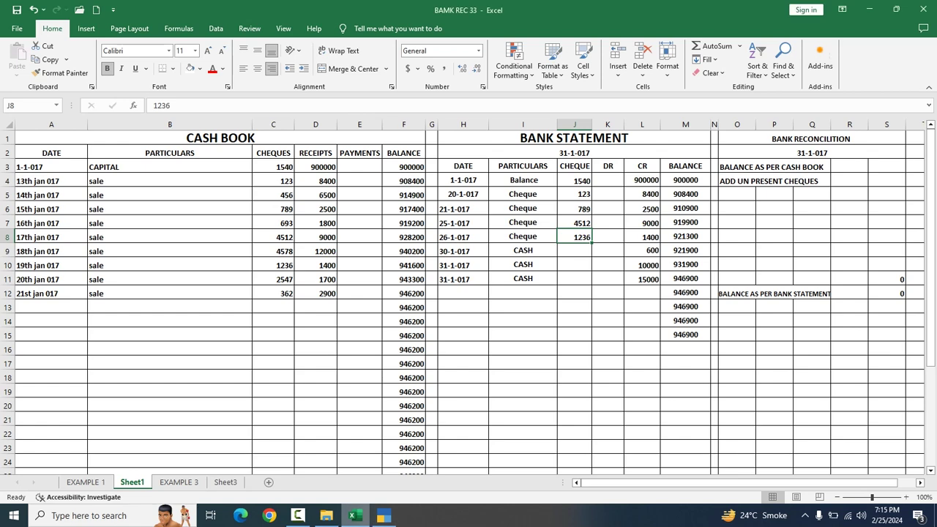
pyautogui.click(355, 516)
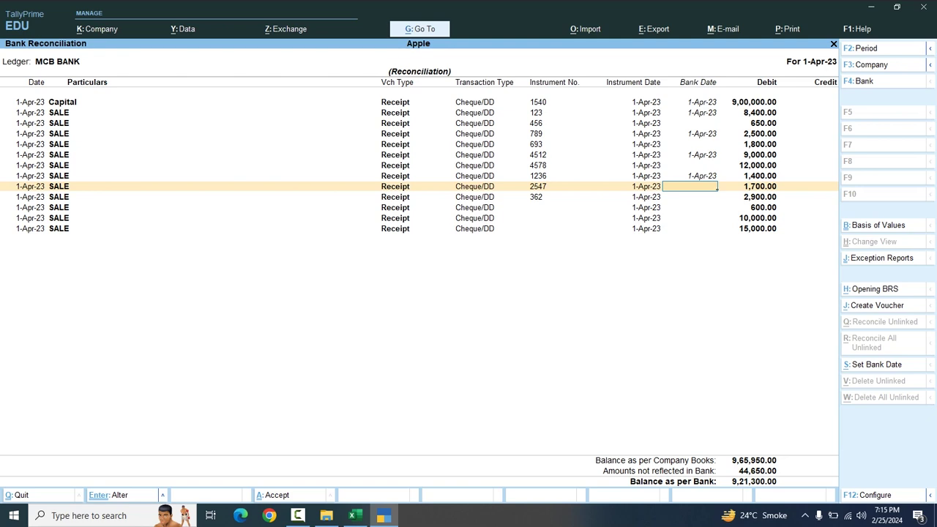
pyautogui.press('Down')
pyautogui.press('Down')
pyautogui.press('Down')
pyautogui.press('Down')
pyautogui.press('Down')
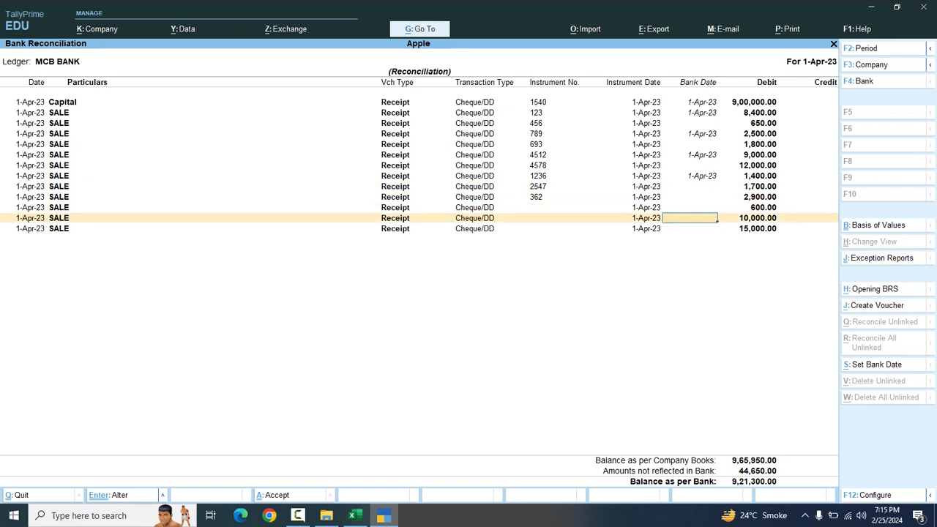
pyautogui.press('y')
pyautogui.press('Return')
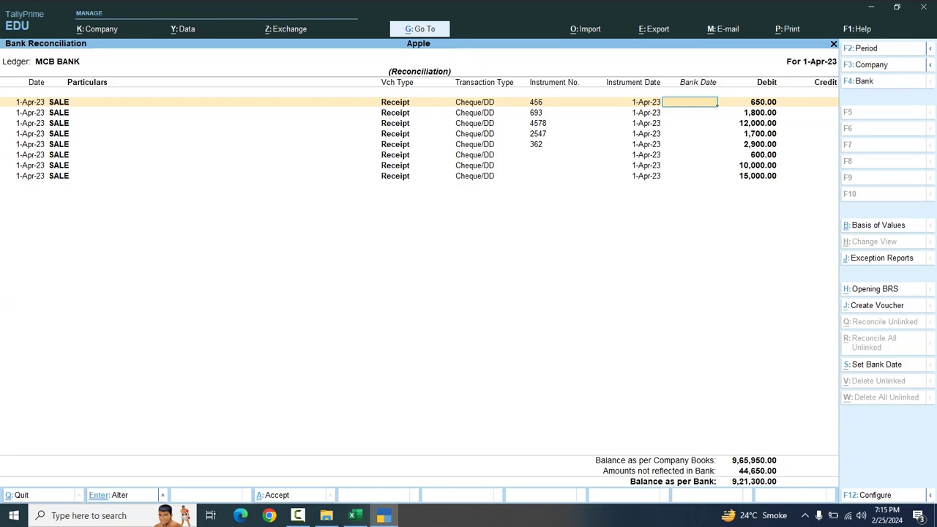
# Leave the bank reconciliation and start a receipt voucher with MCB BANK as the account to view its current balance.
pyautogui.press('Escape')
pyautogui.press('y')
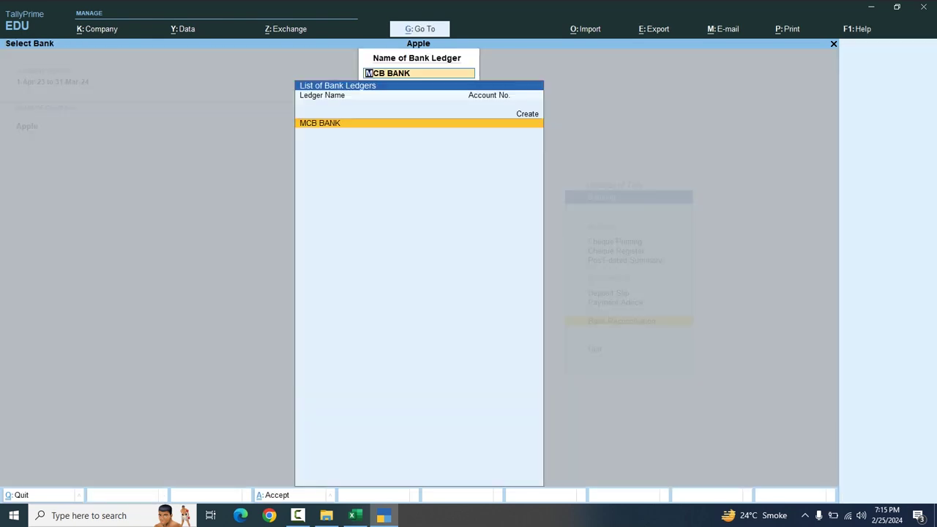
pyautogui.press('Escape')
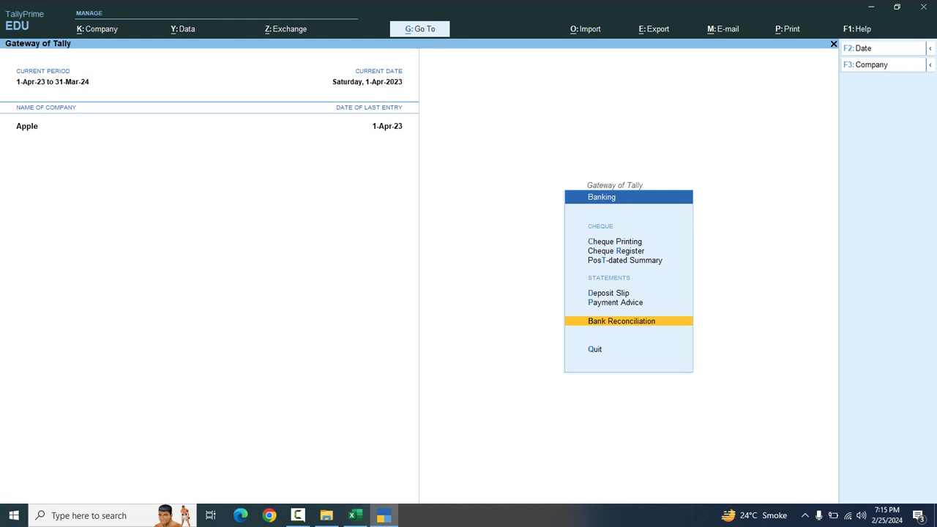
pyautogui.press('Escape')
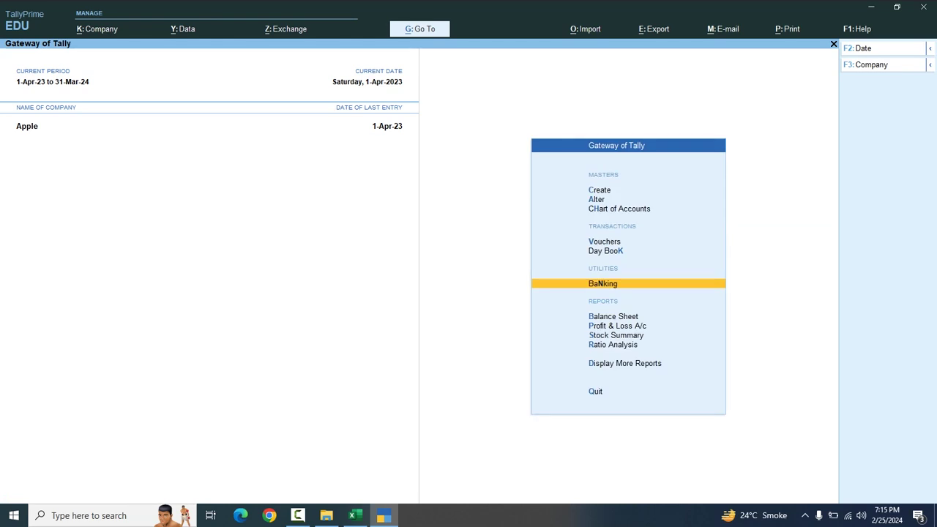
pyautogui.press('v')
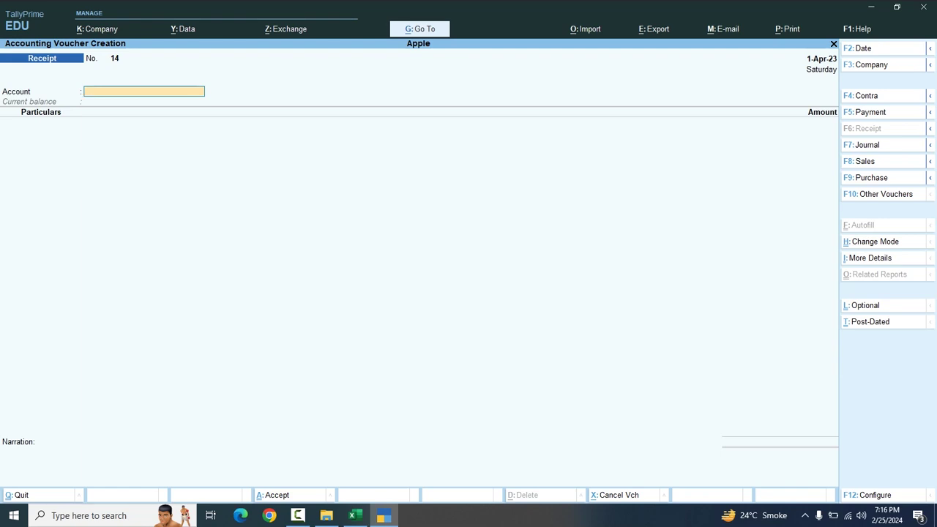
pyautogui.write('B')
pyautogui.press('Return')
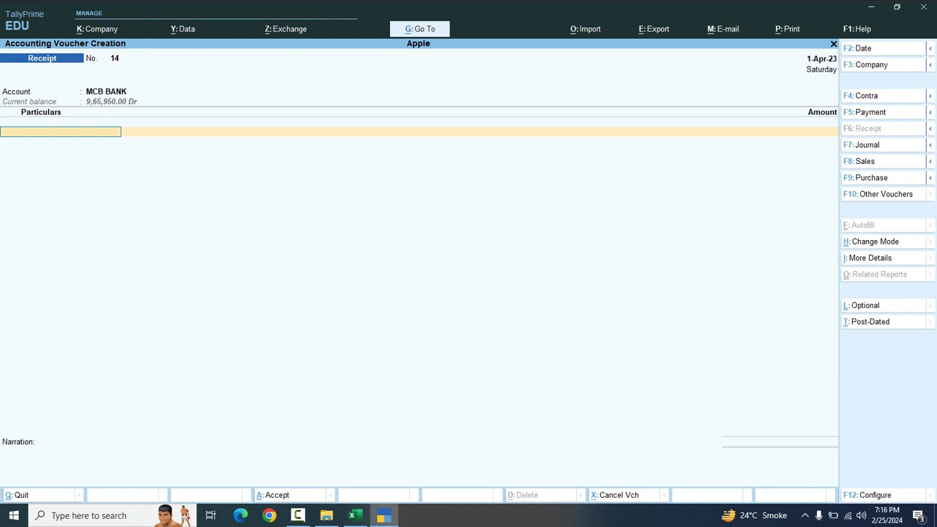
# Switch to Excel and enter 965950 in S3 as the balance as per cash book, rechecking the figure in TallyPrime.
pyautogui.moveTo(355, 515)
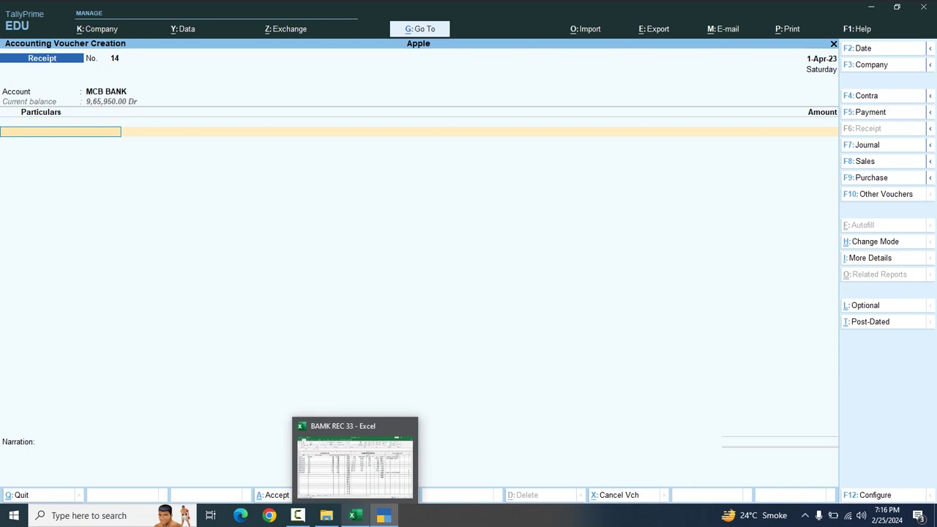
pyautogui.click(355, 515)
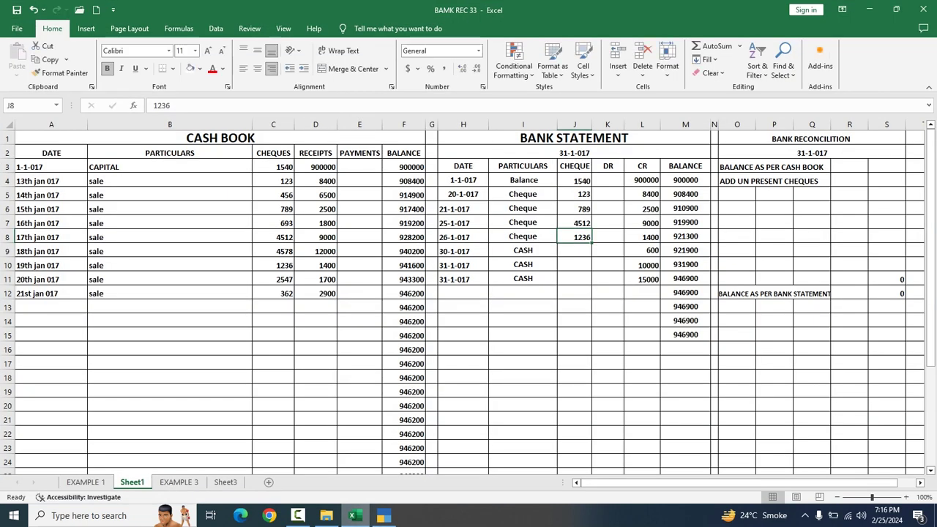
pyautogui.click(886, 167)
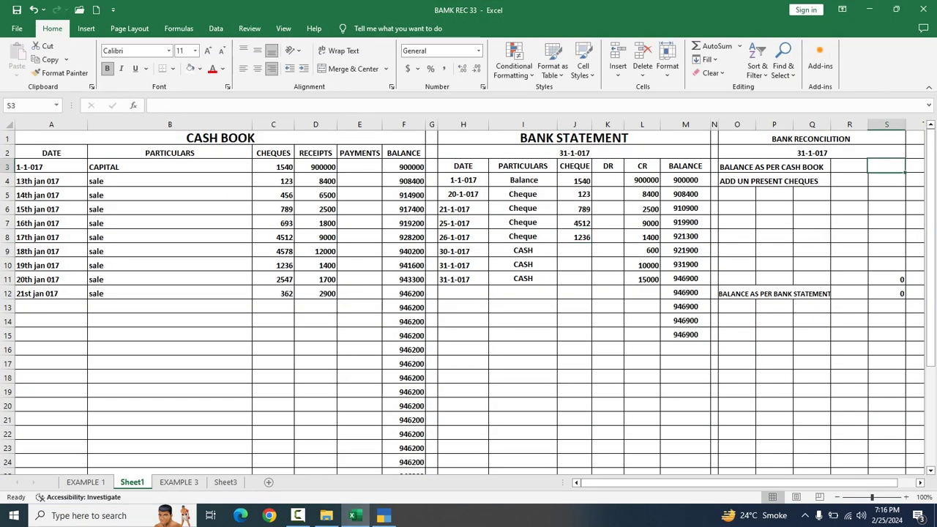
pyautogui.write('965')
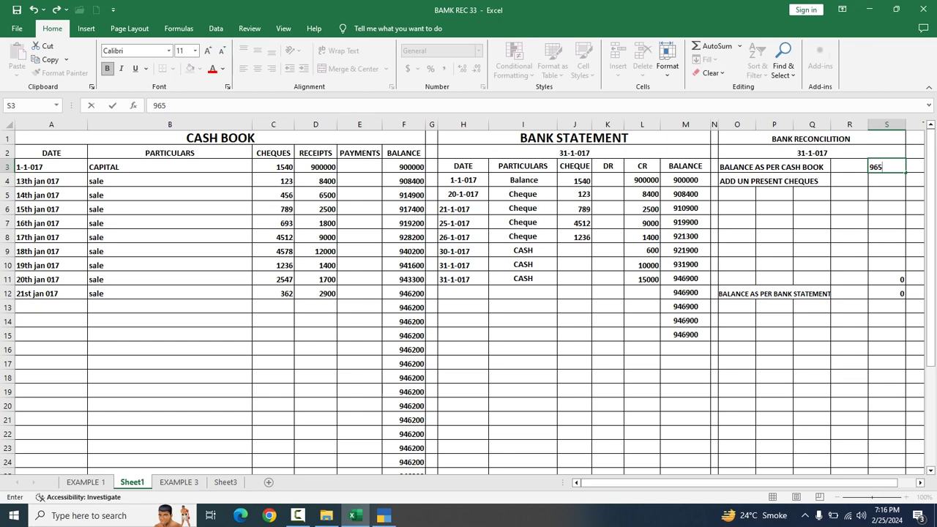
pyautogui.moveTo(355, 515)
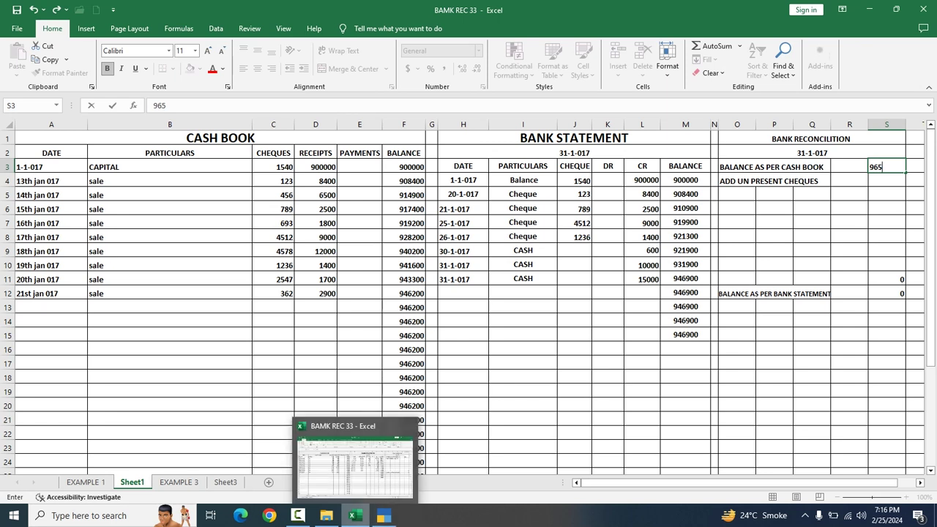
pyautogui.click(355, 515)
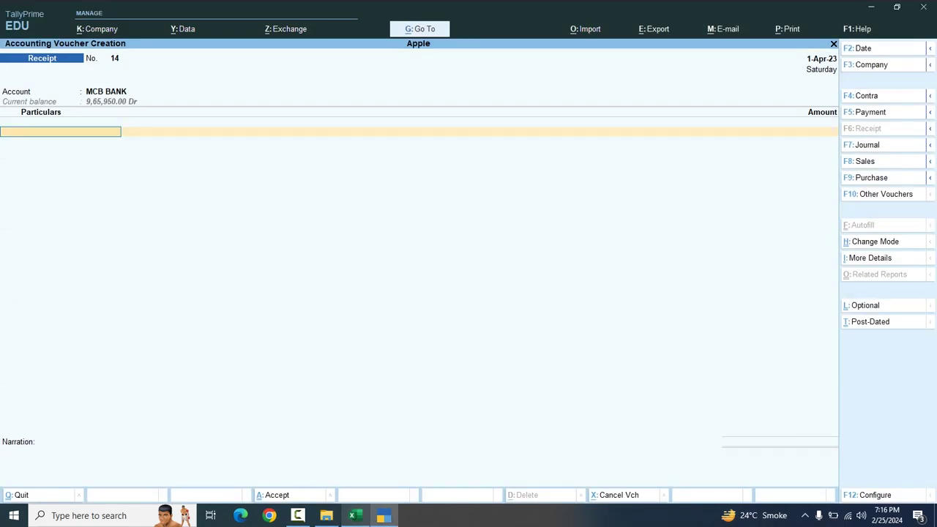
pyautogui.click(355, 515)
pyautogui.write('965')
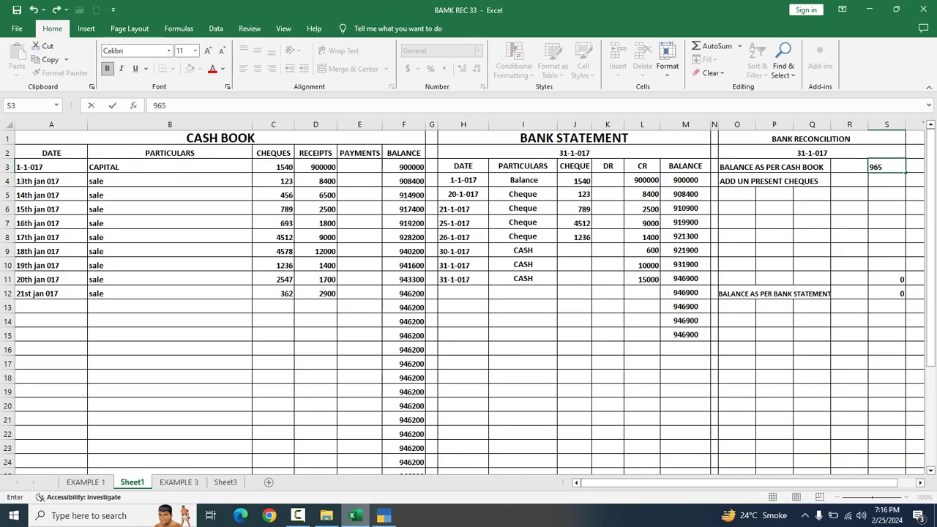
pyautogui.write('950')
pyautogui.press('Return')
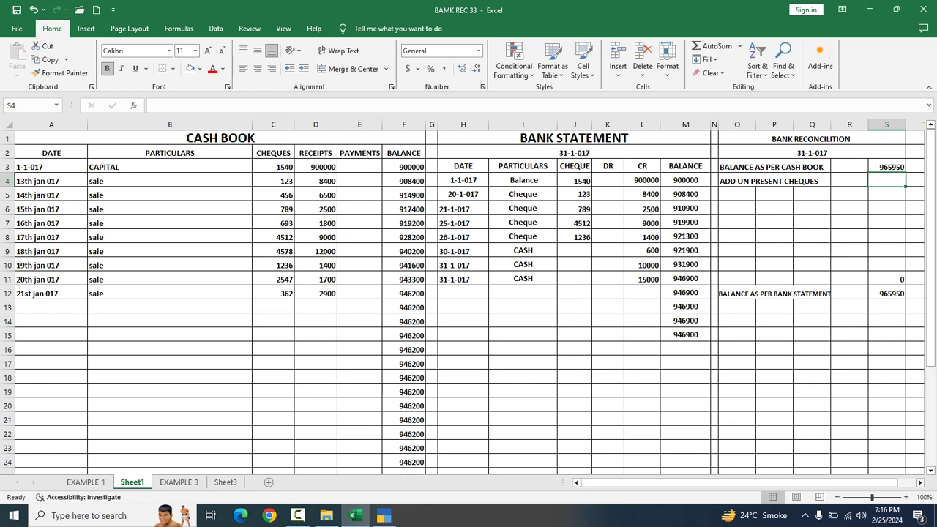
# Replace the "ADD UN PRESENT CHEQUES" label in O4 with "less un collected cheque".
pyautogui.click(773, 181)
pyautogui.moveTo(736, 181); pyautogui.dragTo(812, 180)
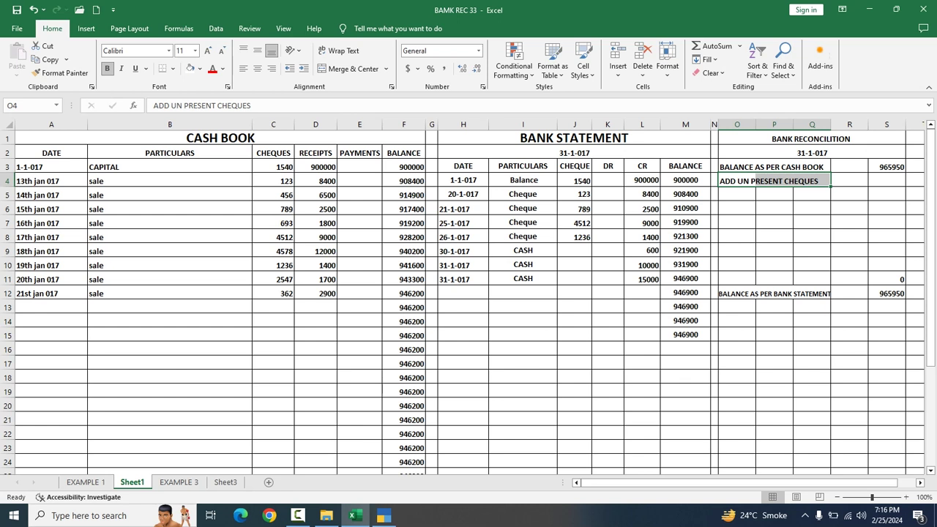
pyautogui.press('Delete')
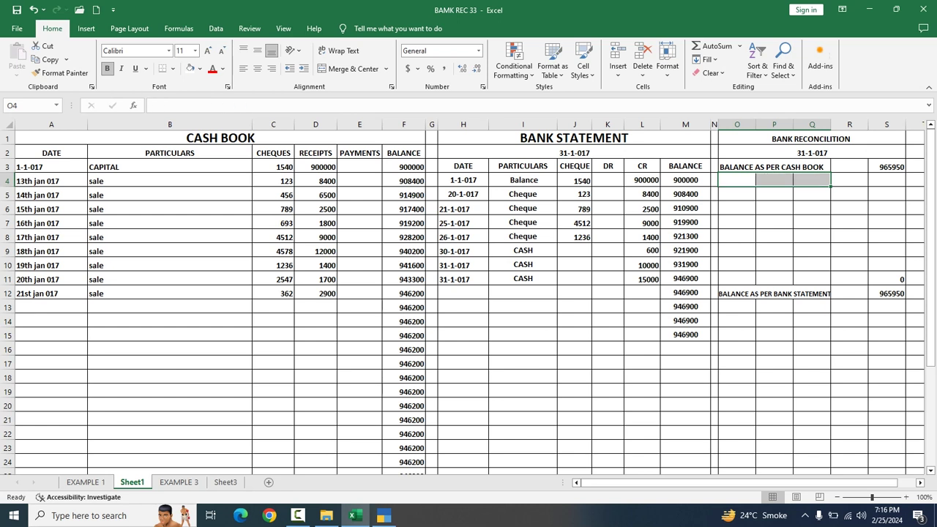
pyautogui.write('less un collected c')
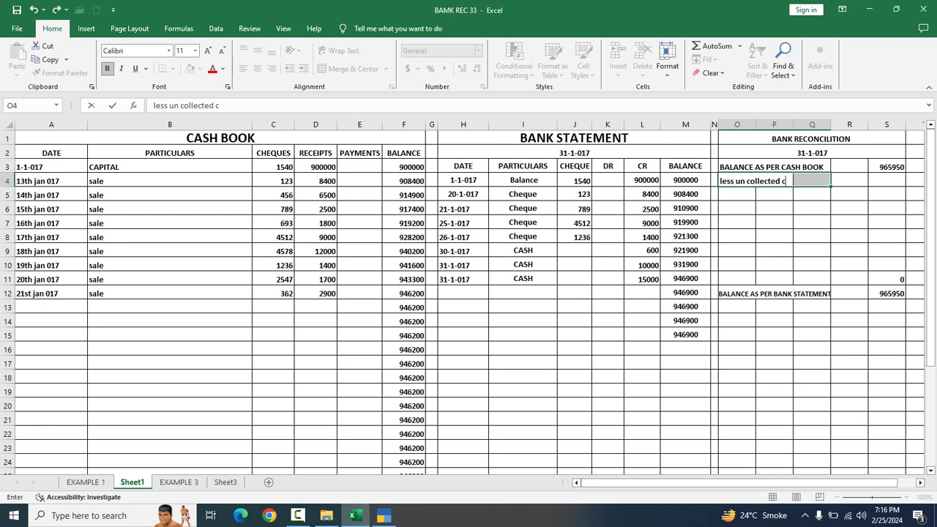
pyautogui.write('heque')
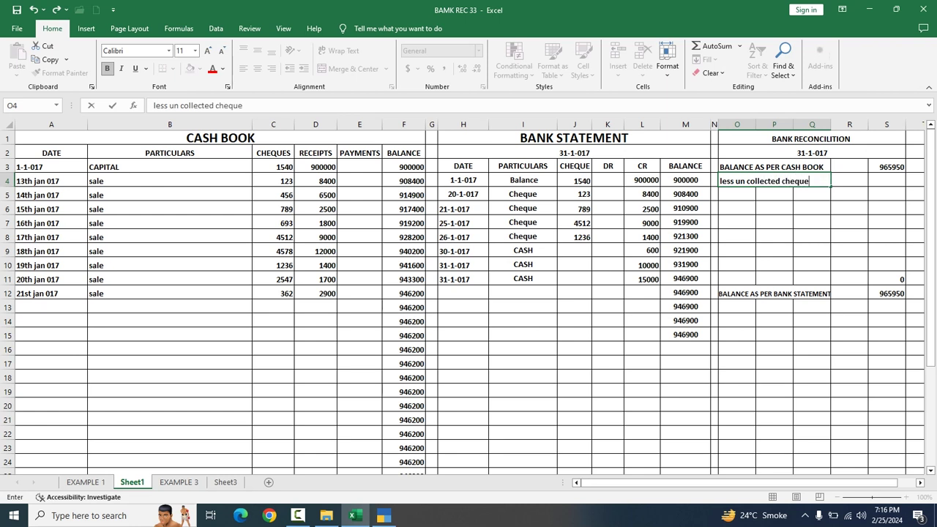
pyautogui.click(811, 295)
pyautogui.click(811, 362)
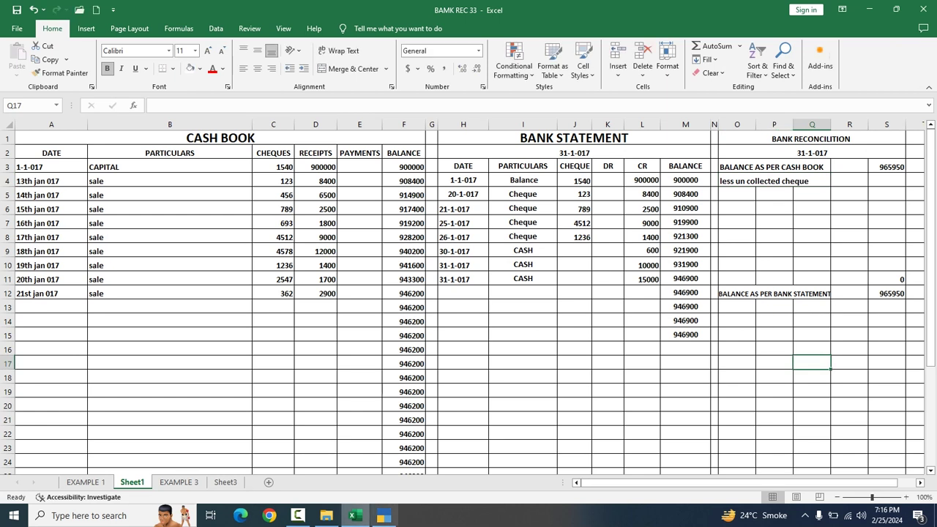
# Return to TallyPrime, abandon the unfinished receipt voucher and reopen the bank reconciliation for MCB BANK.
pyautogui.click(383, 515)
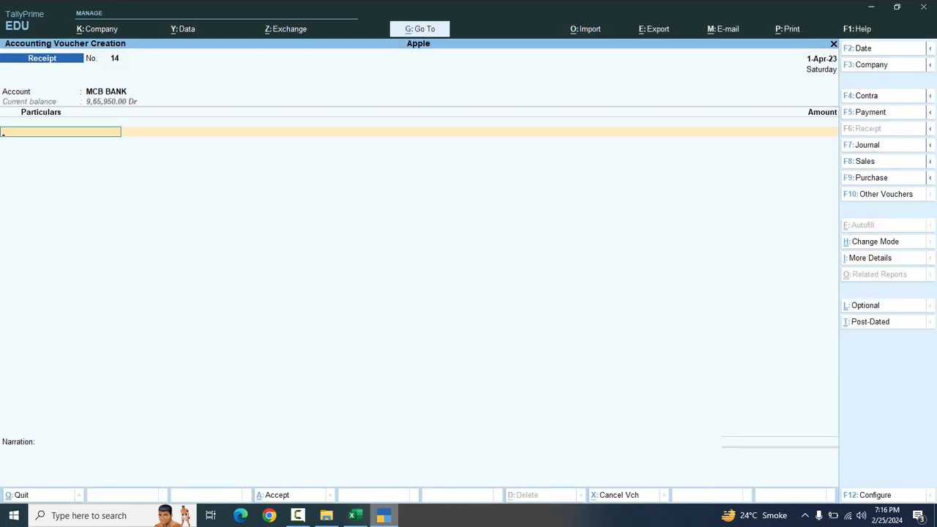
pyautogui.press('Escape')
pyautogui.press('y')
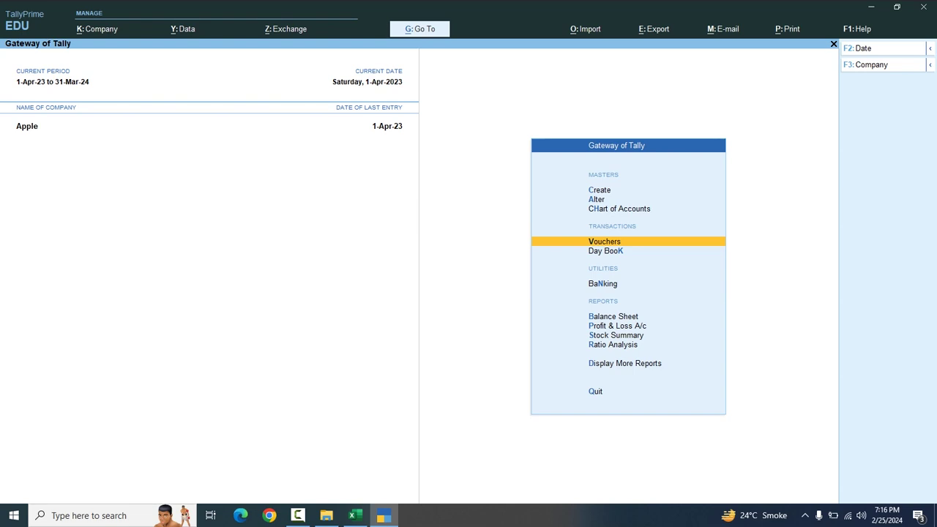
pyautogui.press('n')
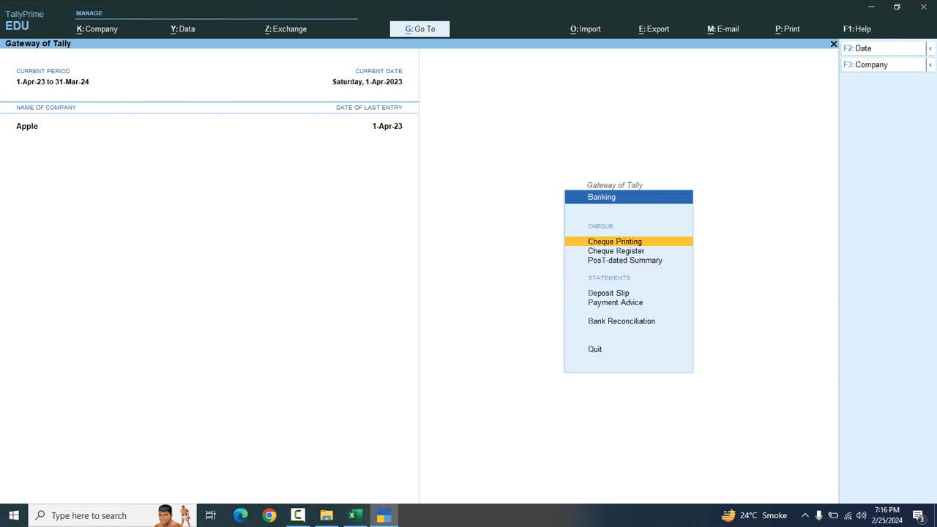
pyautogui.press('b')
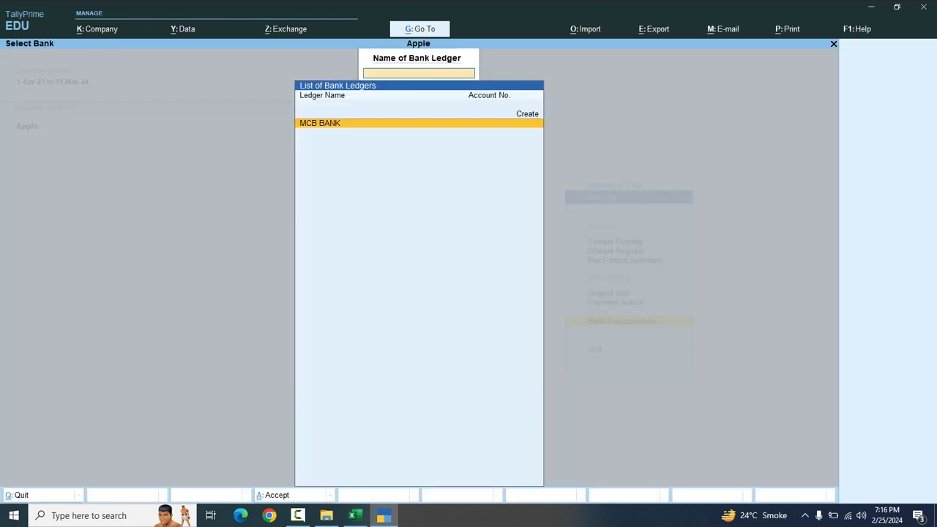
pyautogui.press('Return')
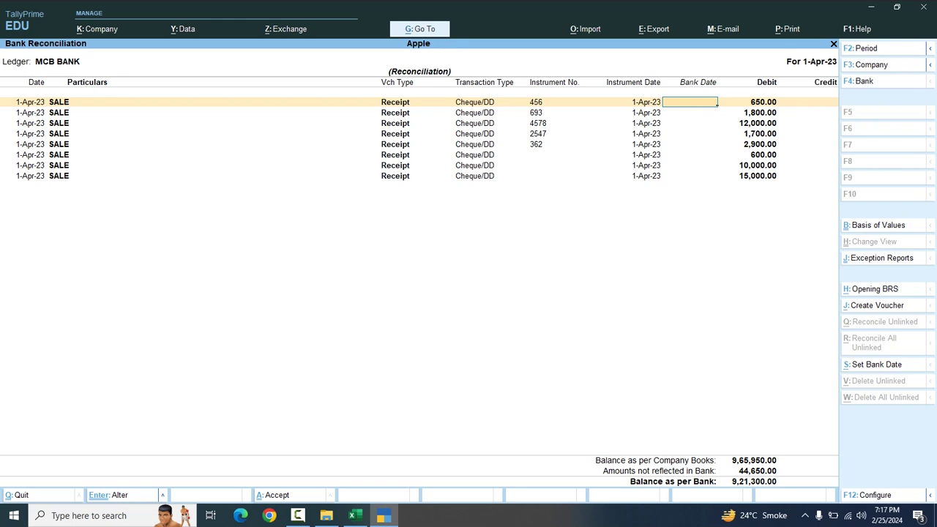
# Review the unreconciled SALE receipts without bank dates in the MCB BANK reconciliation, then switch back to Excel.
pyautogui.click(689, 155)
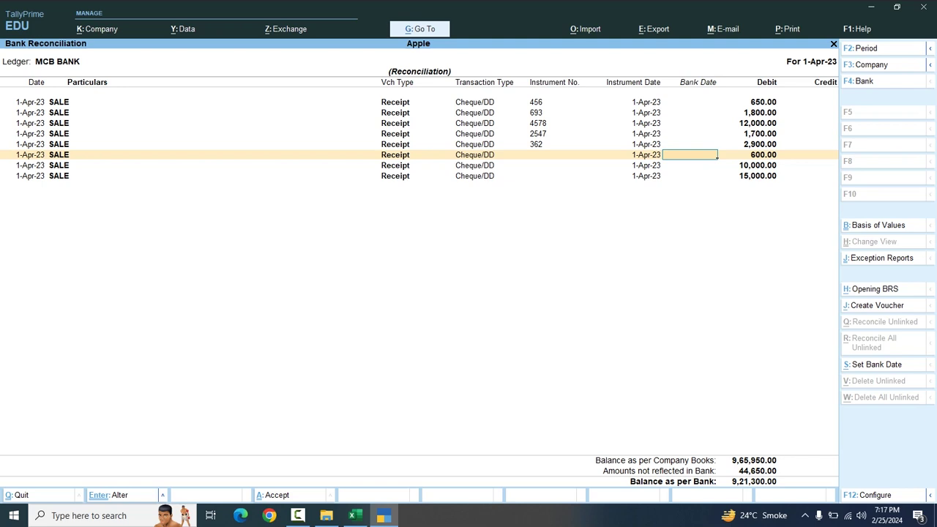
pyautogui.click(689, 102)
pyautogui.click(690, 112)
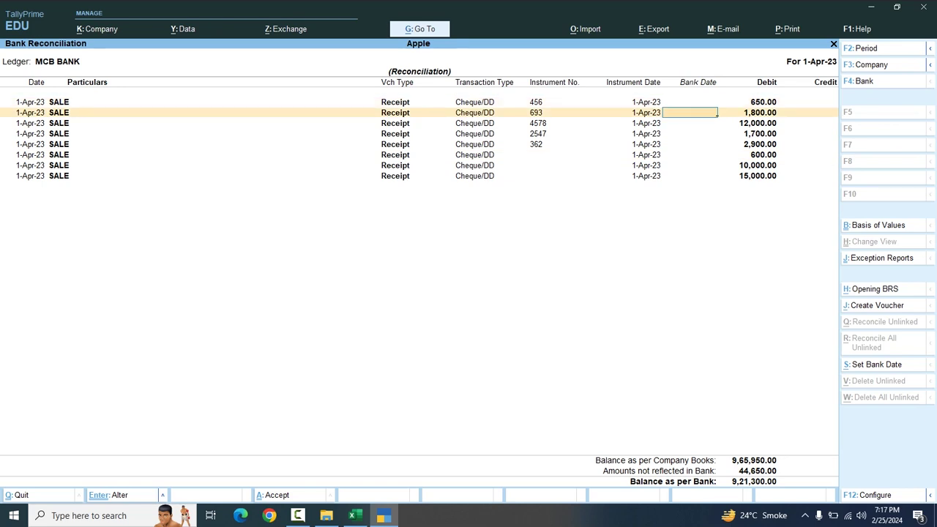
pyautogui.click(717, 124)
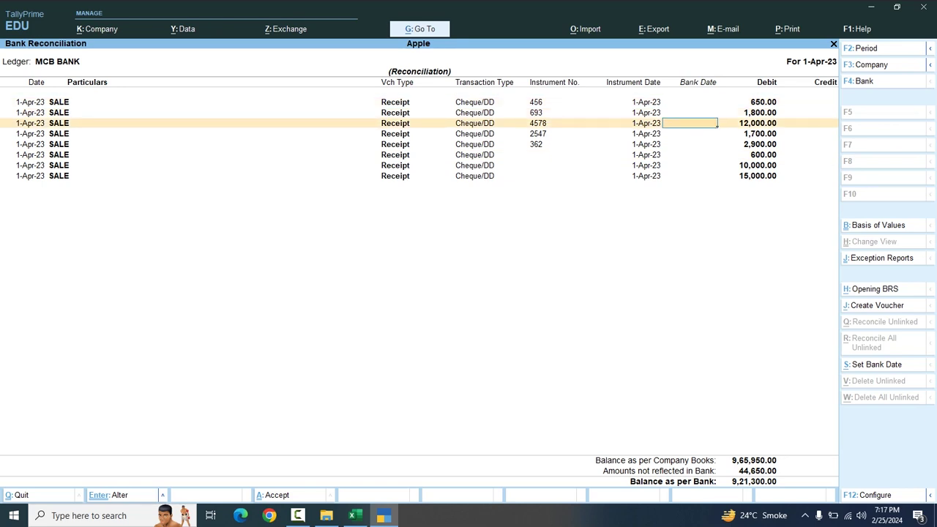
pyautogui.click(716, 102)
pyautogui.hotkey('alt', 'Tab')
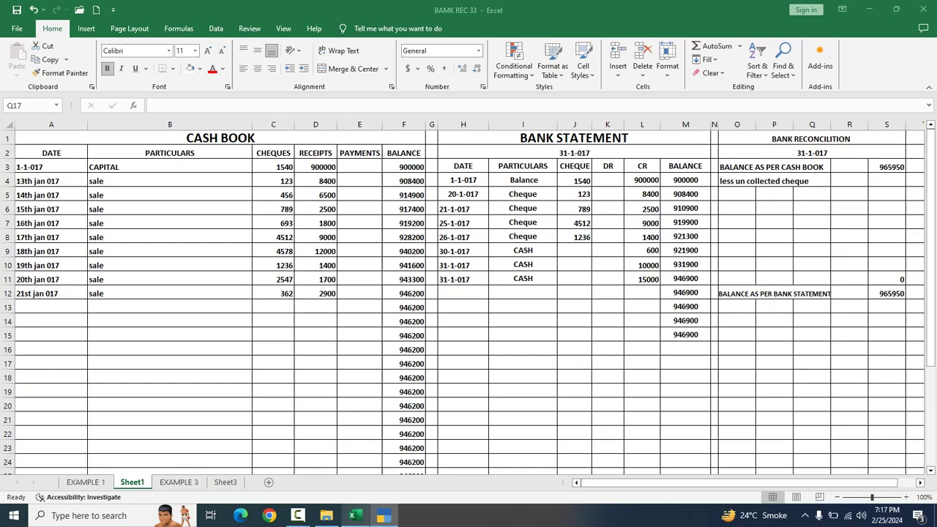
# Enter the uncollected cheque amounts 650 in Q5 and 1800 in Q6, checking the second against the TallyPrime reconciliation list.
pyautogui.click(810, 194)
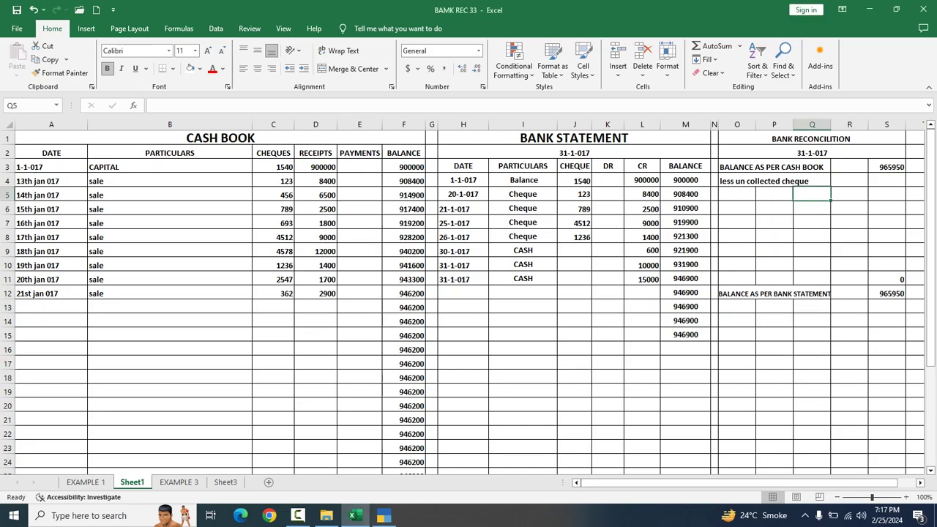
pyautogui.write('650')
pyautogui.press('Return')
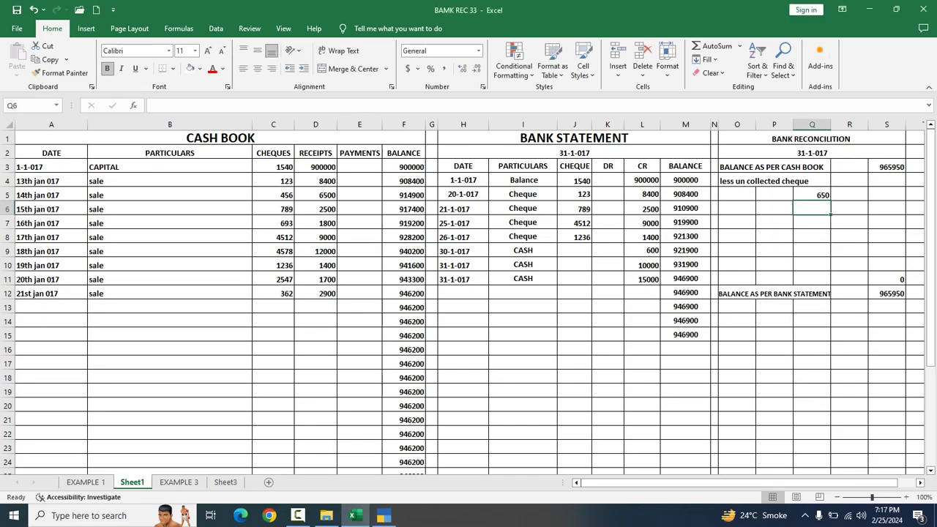
pyautogui.click(868, 9)
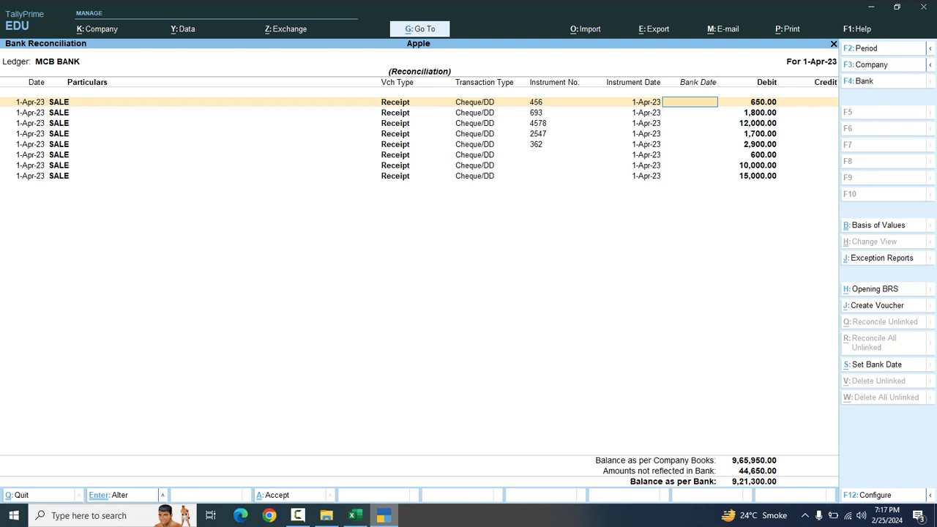
pyautogui.click(354, 515)
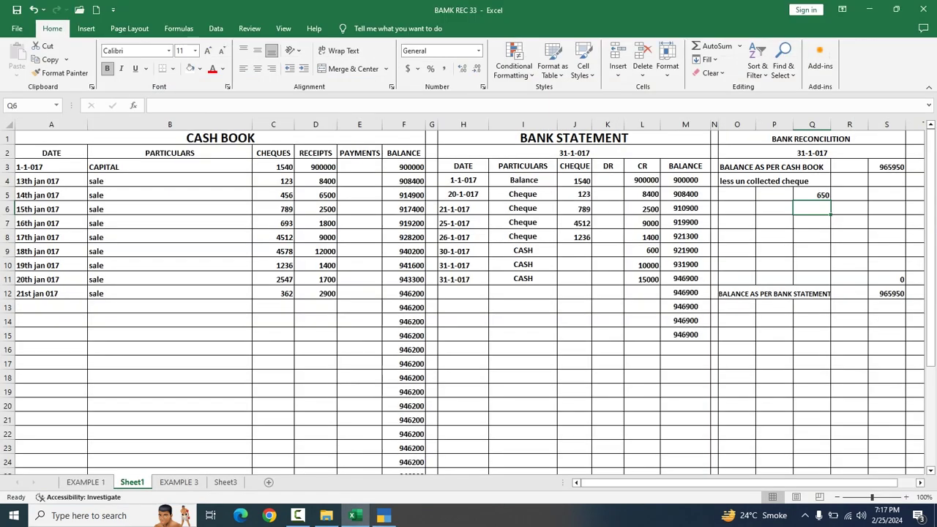
pyautogui.write('1800')
pyautogui.press('Return')
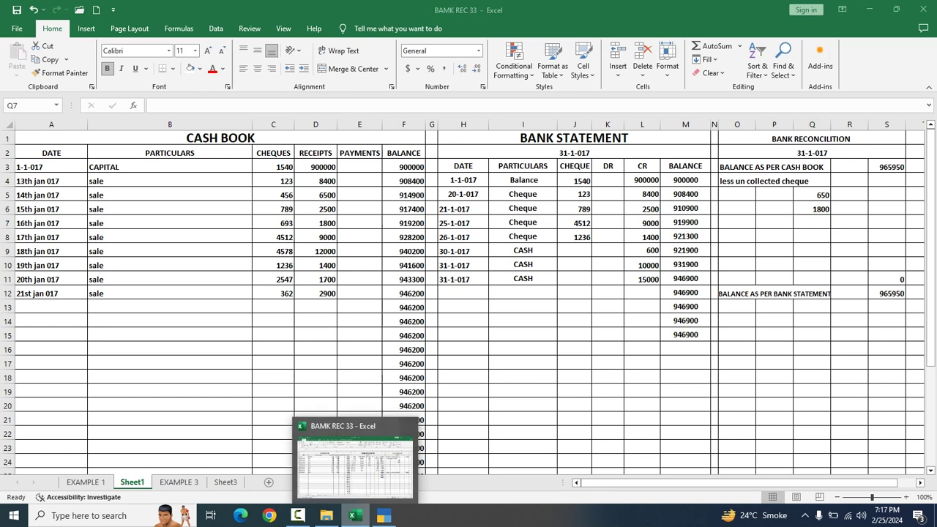
# Look up cheque 4578 in TallyPrime and enter its amount, 12000, in Q7 of the Excel reconciliation.
pyautogui.click(384, 516)
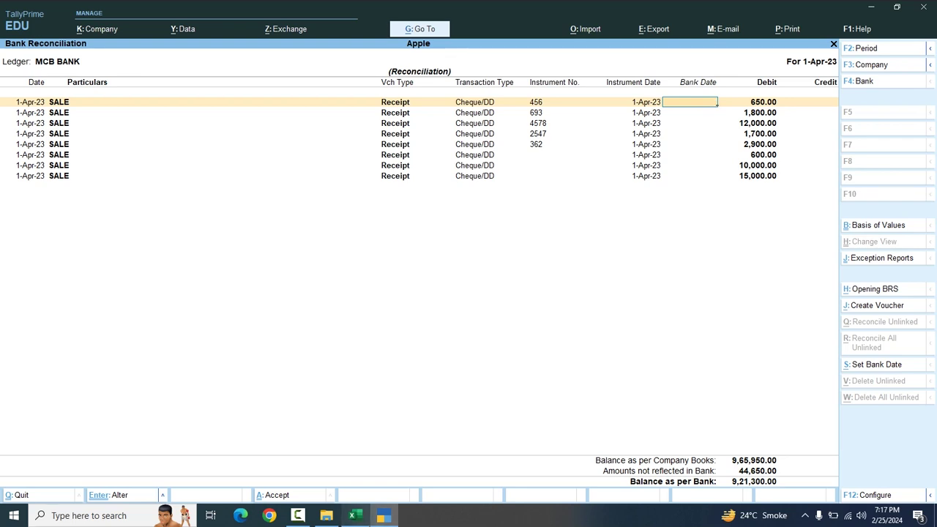
pyautogui.click(354, 515)
pyautogui.write('1200')
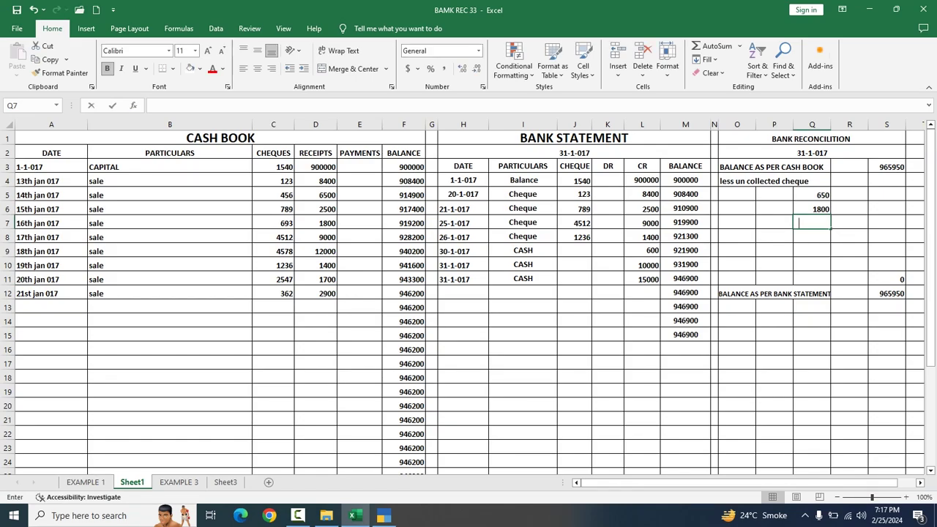
pyautogui.write('0')
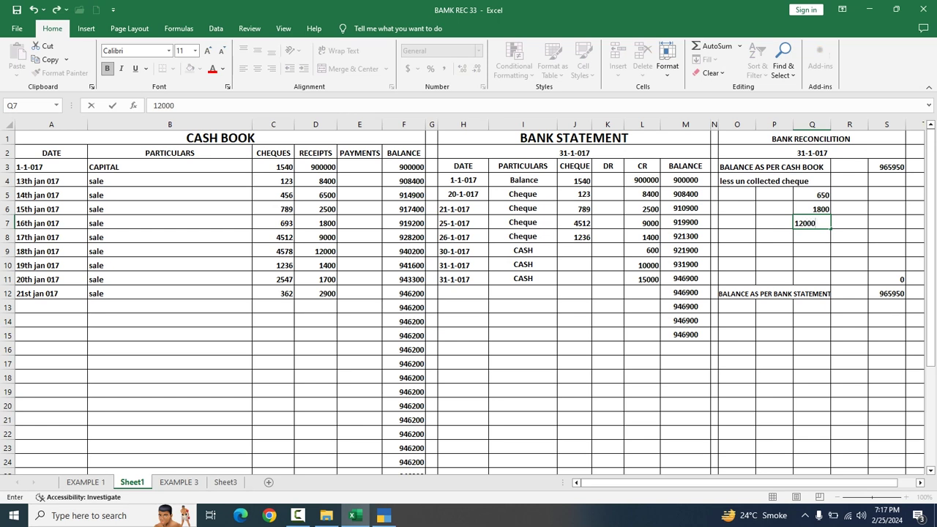
pyautogui.press('Return')
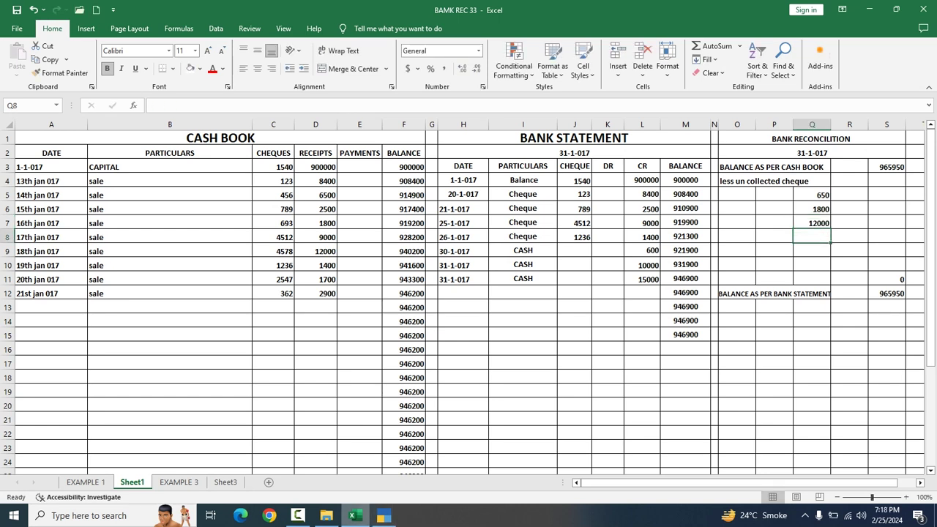
# Look up cheque 2547 in TallyPrime and enter its amount, 1700, in Q8 of the Excel reconciliation.
pyautogui.click(383, 515)
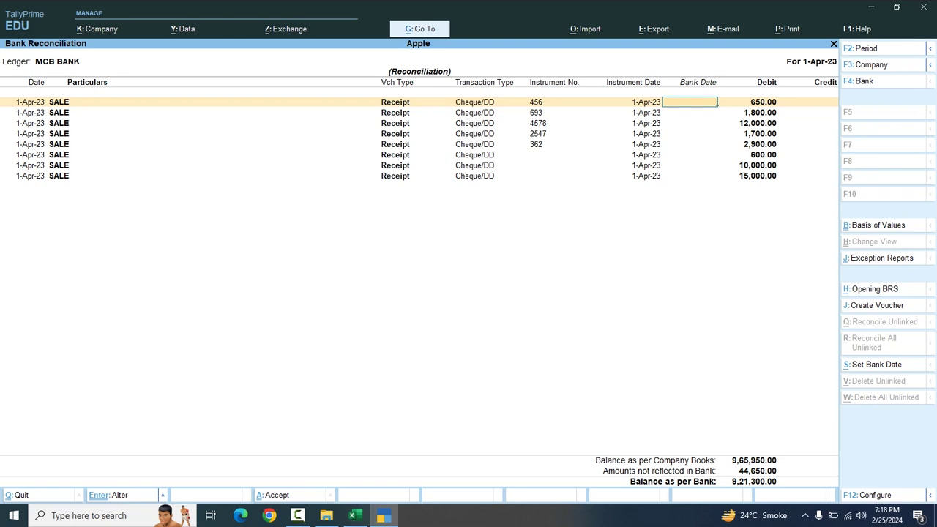
pyautogui.click(689, 133)
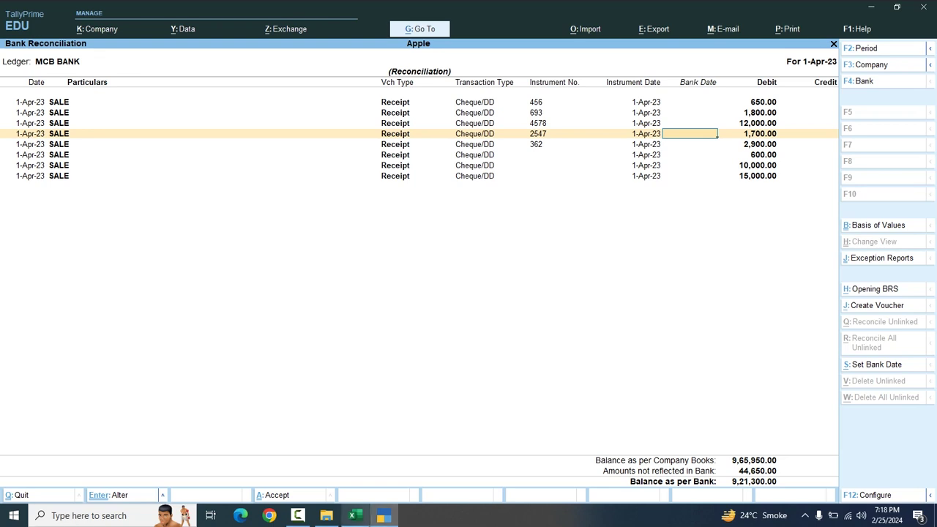
pyautogui.click(355, 515)
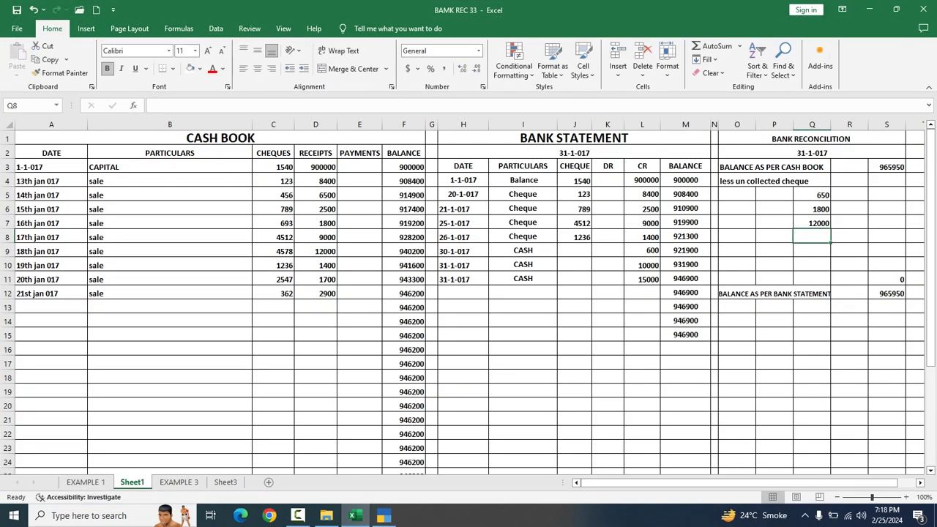
pyautogui.write('1700')
pyautogui.press('Return')
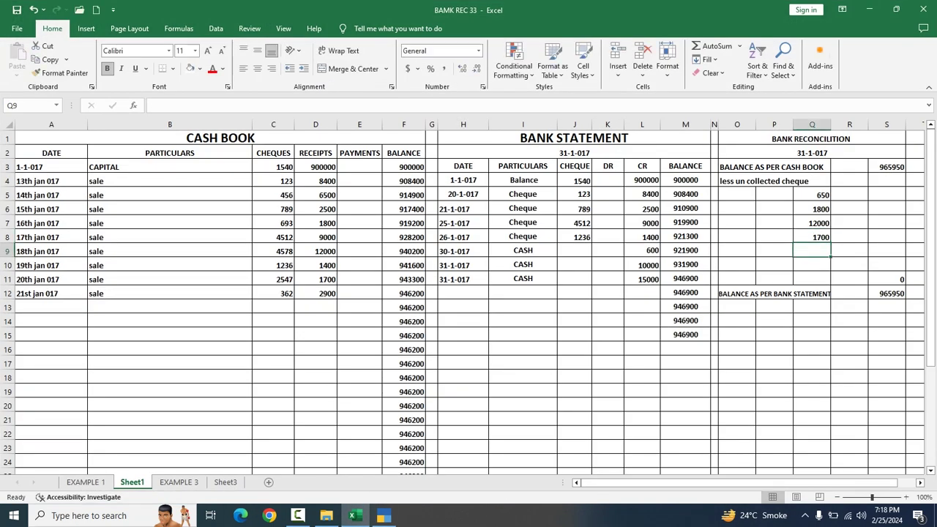
# Look up cheque 362 in TallyPrime and enter its amount, 2900, in Q9 of the Excel reconciliation.
pyautogui.click(383, 515)
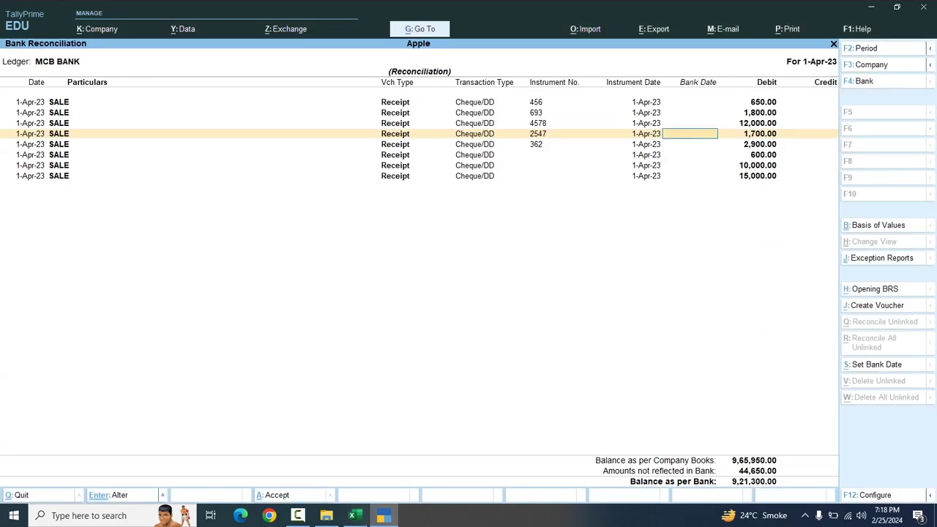
pyautogui.press('Down')
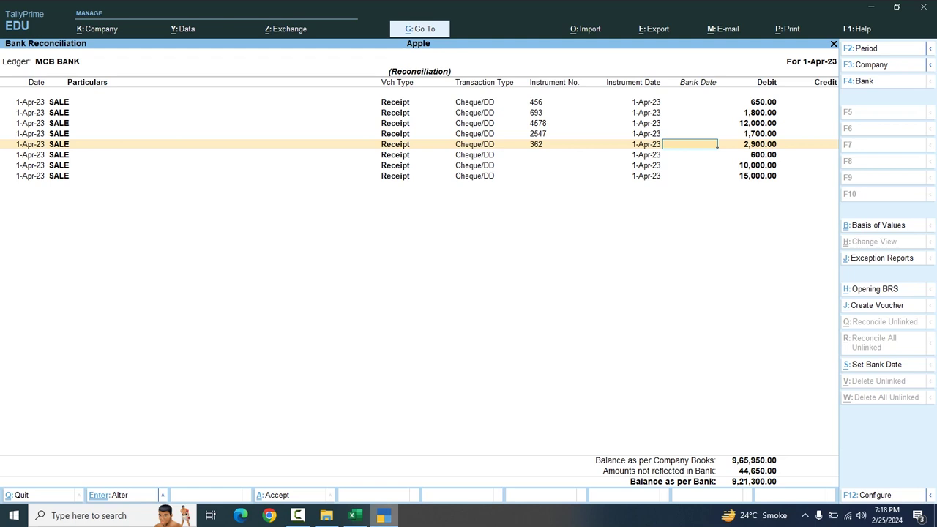
pyautogui.click(354, 516)
pyautogui.write('2900')
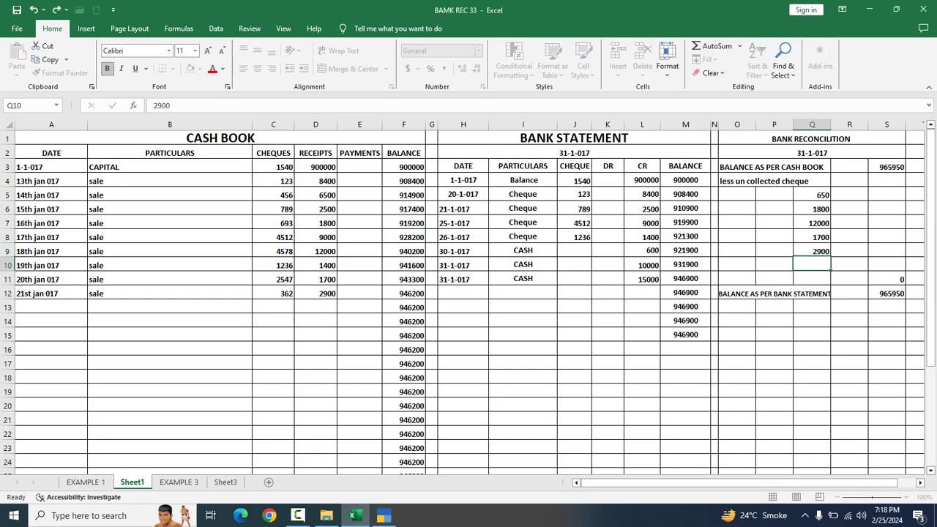
pyautogui.press('Return')
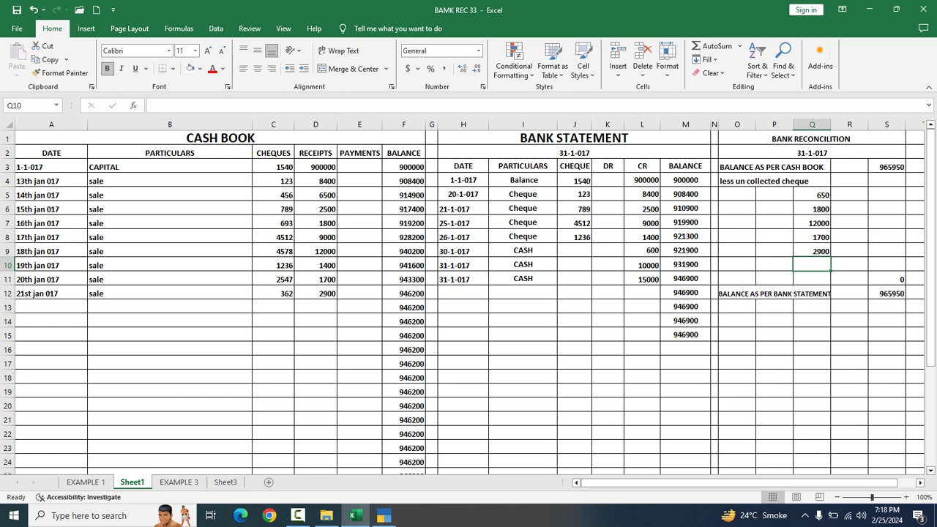
# Replace the formula in S11 with an AutoSum of the uncollected cheques in Q5:Q9.
pyautogui.click(885, 279)
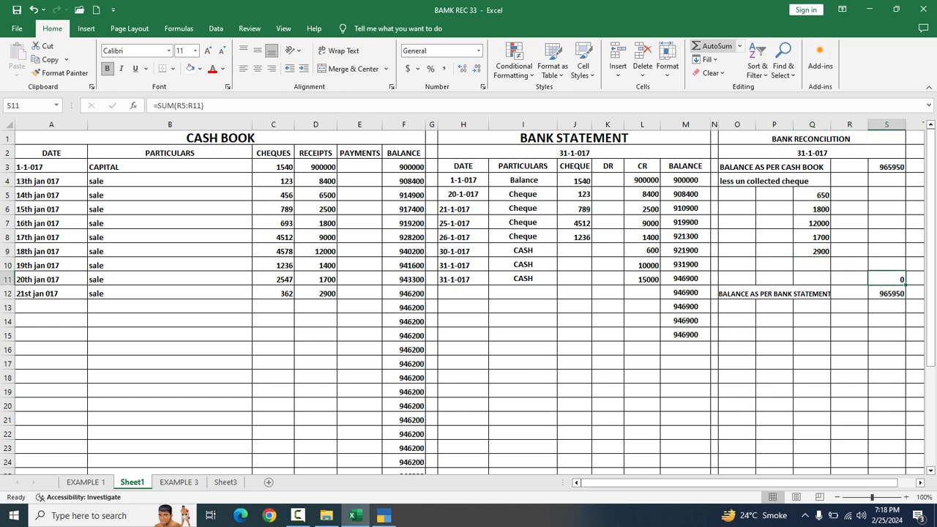
pyautogui.click(713, 45)
pyautogui.moveTo(813, 195); pyautogui.dragTo(824, 252)
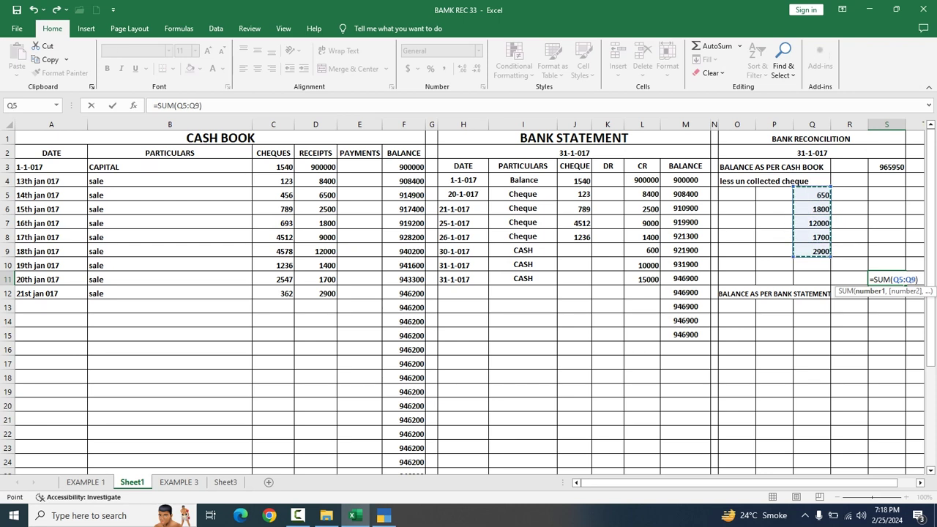
pyautogui.click(714, 45)
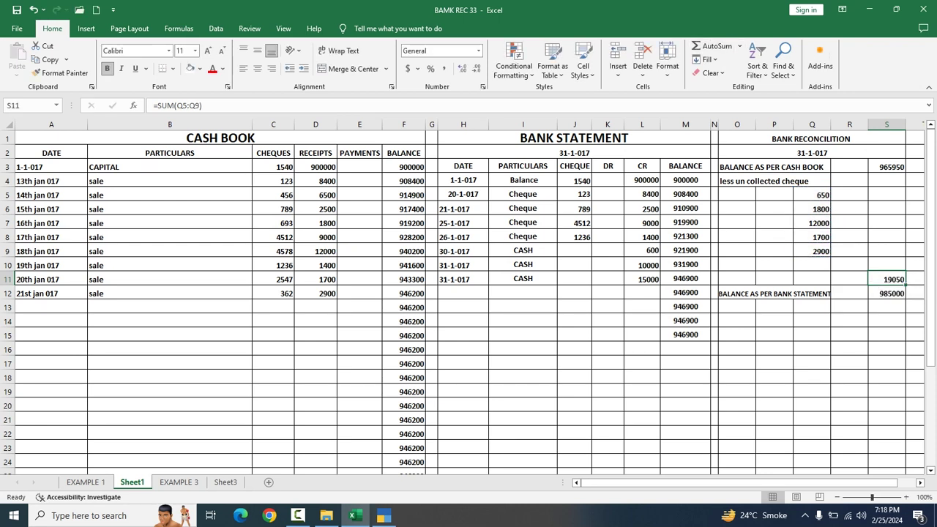
# Replace the balance as per bank statement in S12 with the formula +S3-S11.
pyautogui.click(885, 293)
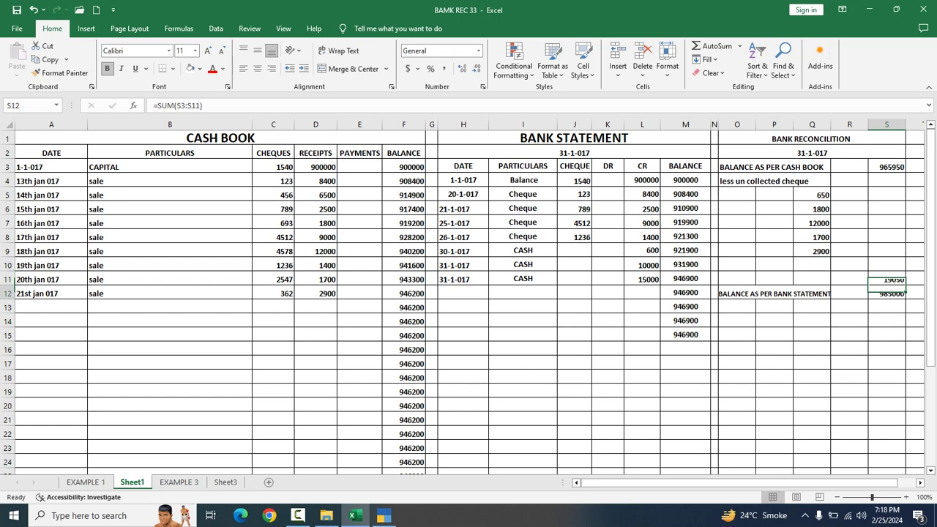
pyautogui.write('+')
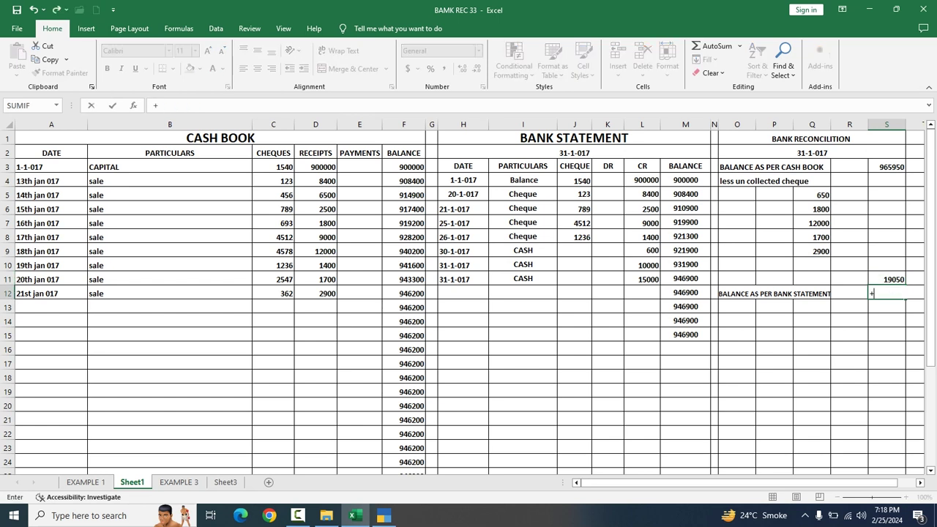
pyautogui.click(886, 167)
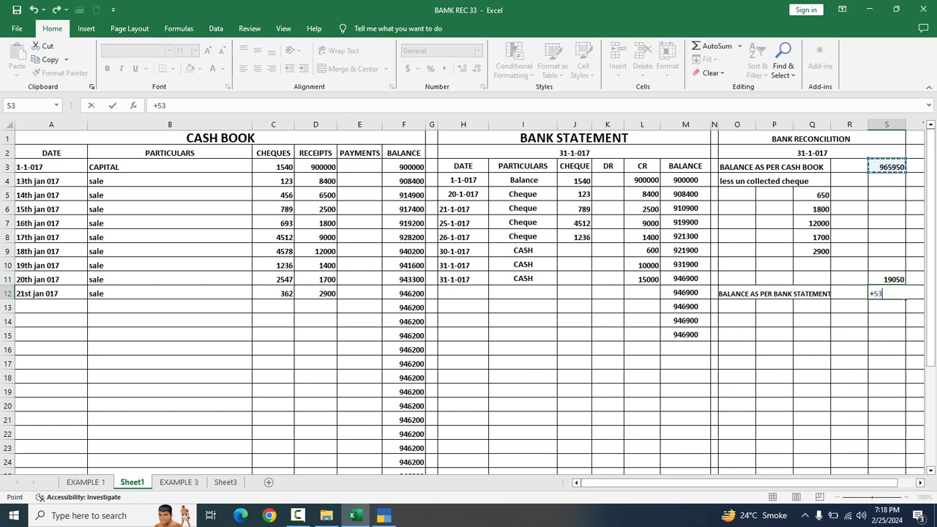
pyautogui.write('-')
pyautogui.click(887, 279)
pyautogui.press('Return')
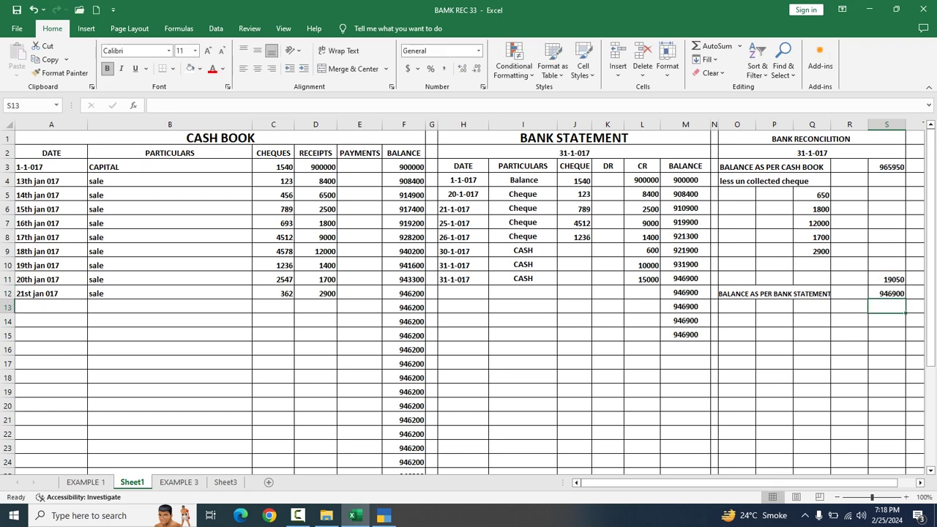
# Enlarge the font of the reconciled bank balance in S12 to 16 and the bank statement balance in M15 to 14.
pyautogui.press('Up')
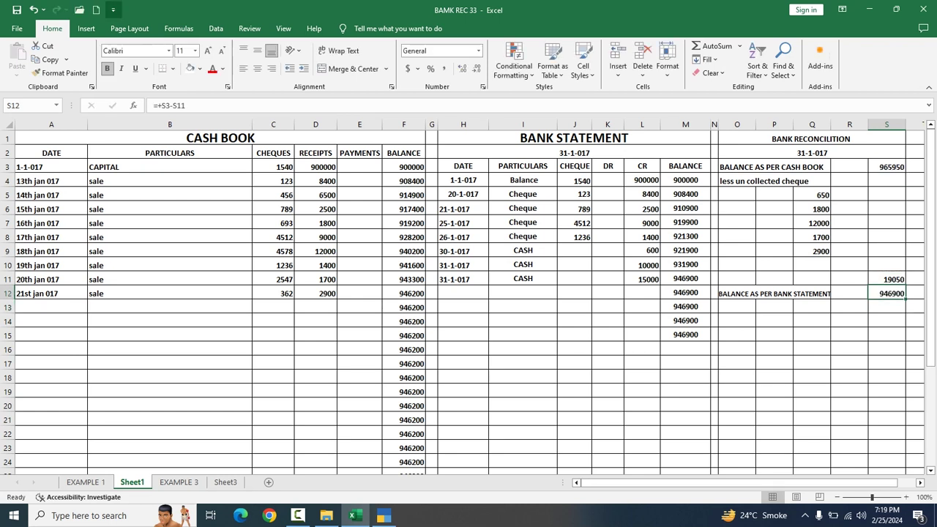
pyautogui.click(207, 50)
pyautogui.click(207, 50)
pyautogui.click(207, 51)
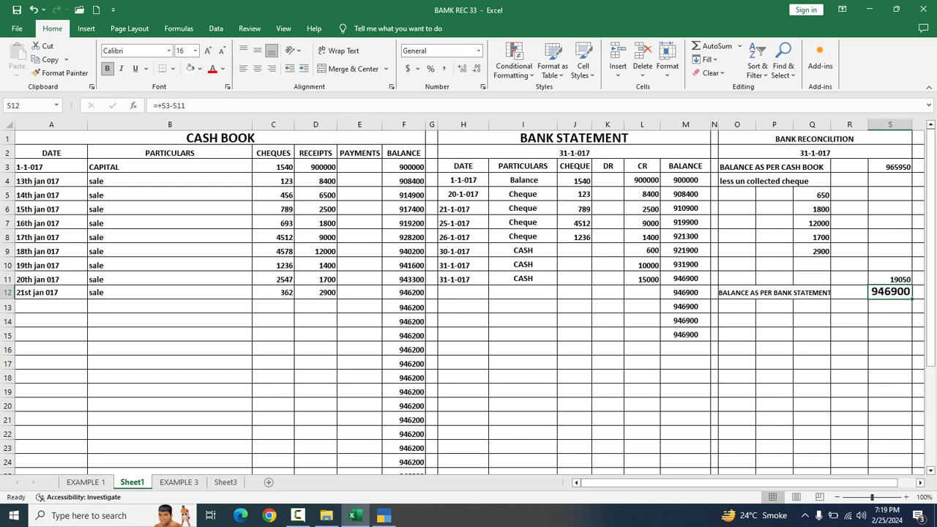
pyautogui.click(685, 335)
pyautogui.click(207, 50)
pyautogui.click(207, 50)
pyautogui.click(207, 51)
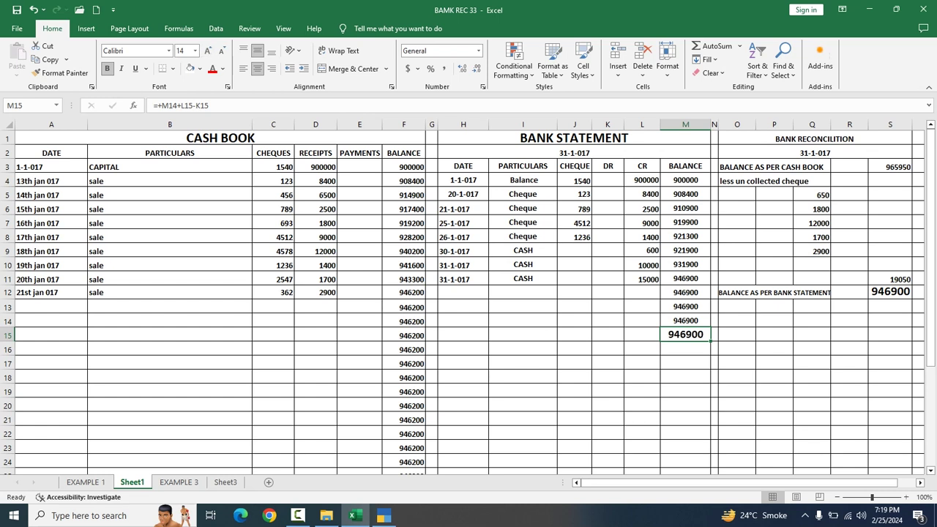
# Recheck the cash book balance in S3 against TallyPrime and enlarge its font in Excel to 16.
pyautogui.click(889, 291)
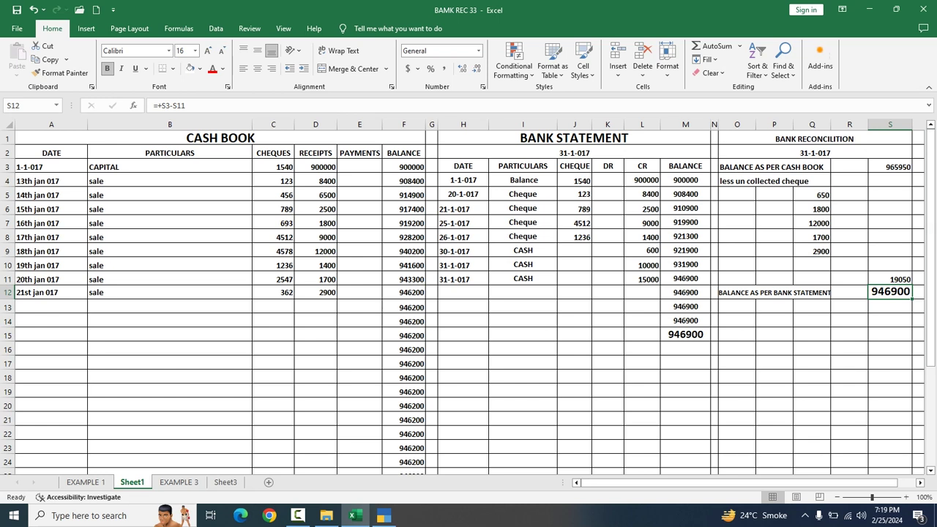
pyautogui.click(889, 167)
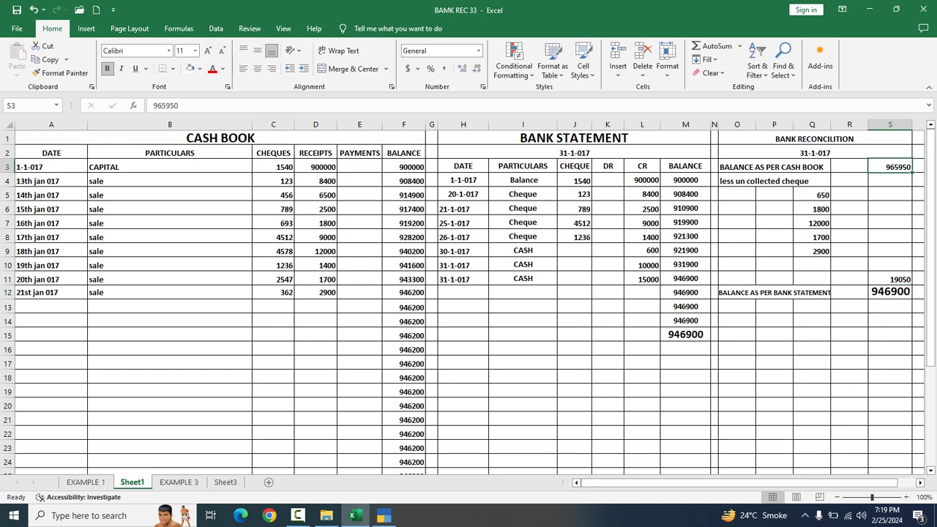
pyautogui.hotkey('alt', 'Tab')
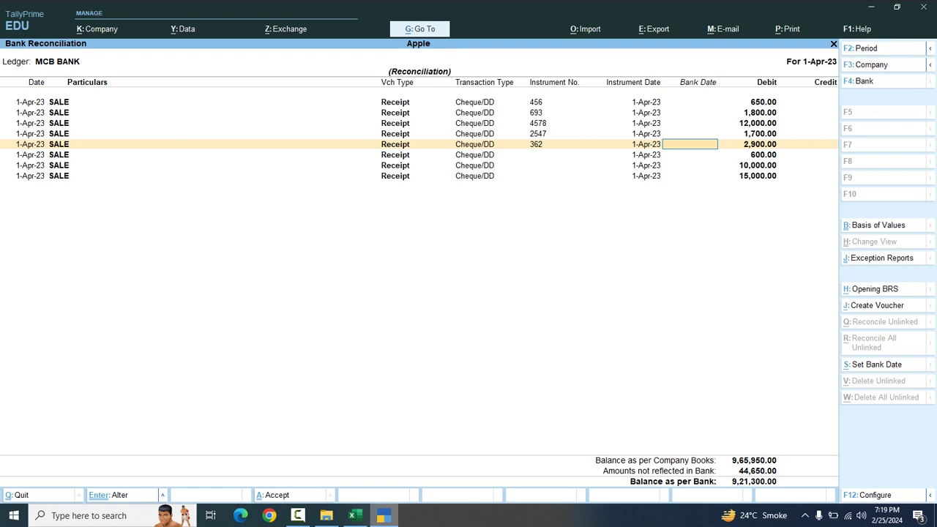
pyautogui.hotkey('alt', 'Tab')
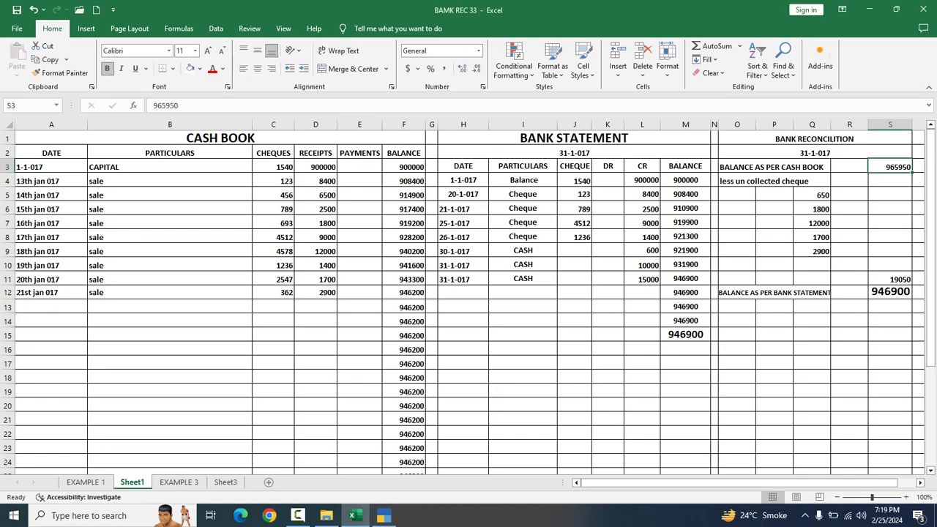
pyautogui.click(207, 50)
pyautogui.click(207, 50)
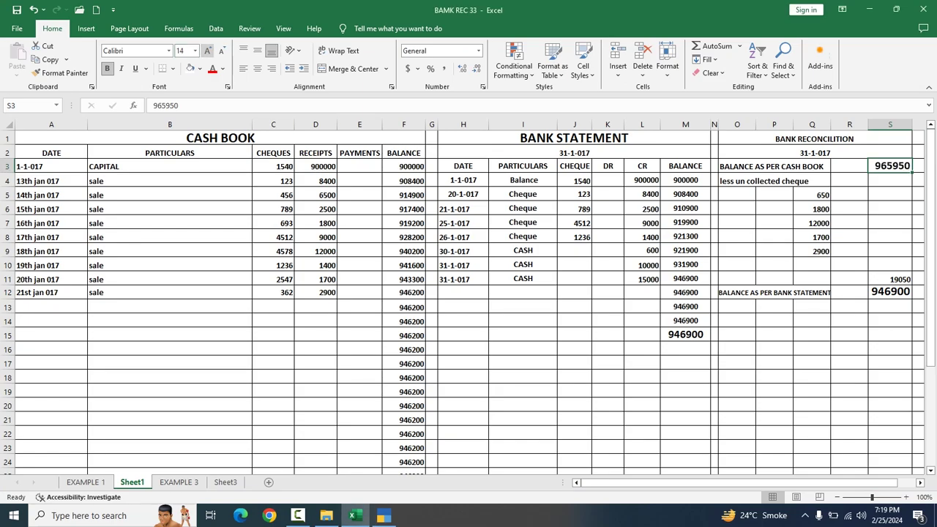
pyautogui.click(207, 50)
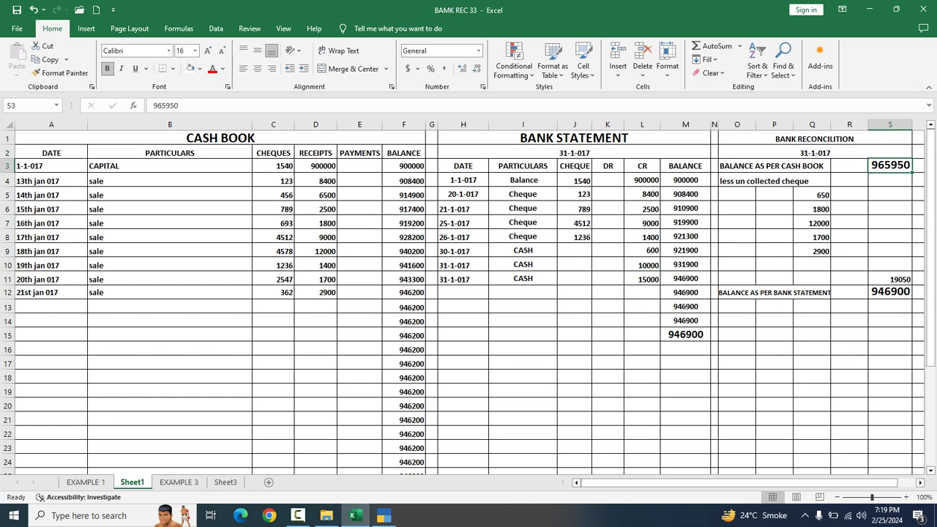